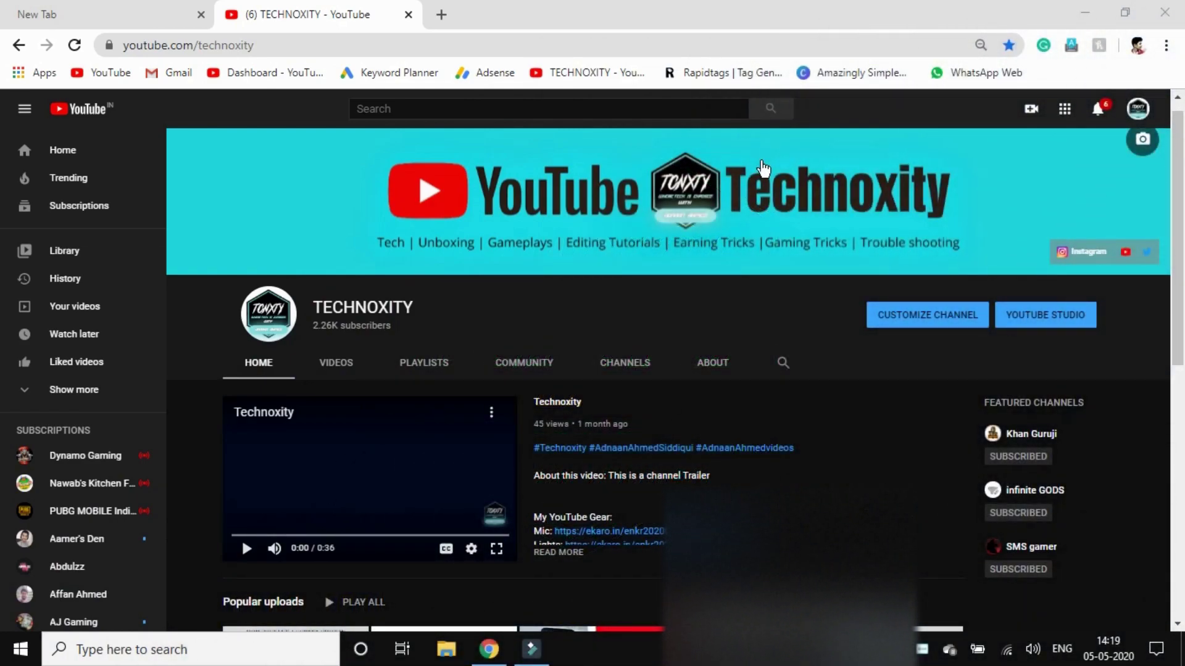
# Step: In a new tab, enter 'flix' to load flixpress.com and go to its registration page
pyautogui.click(67, 14)
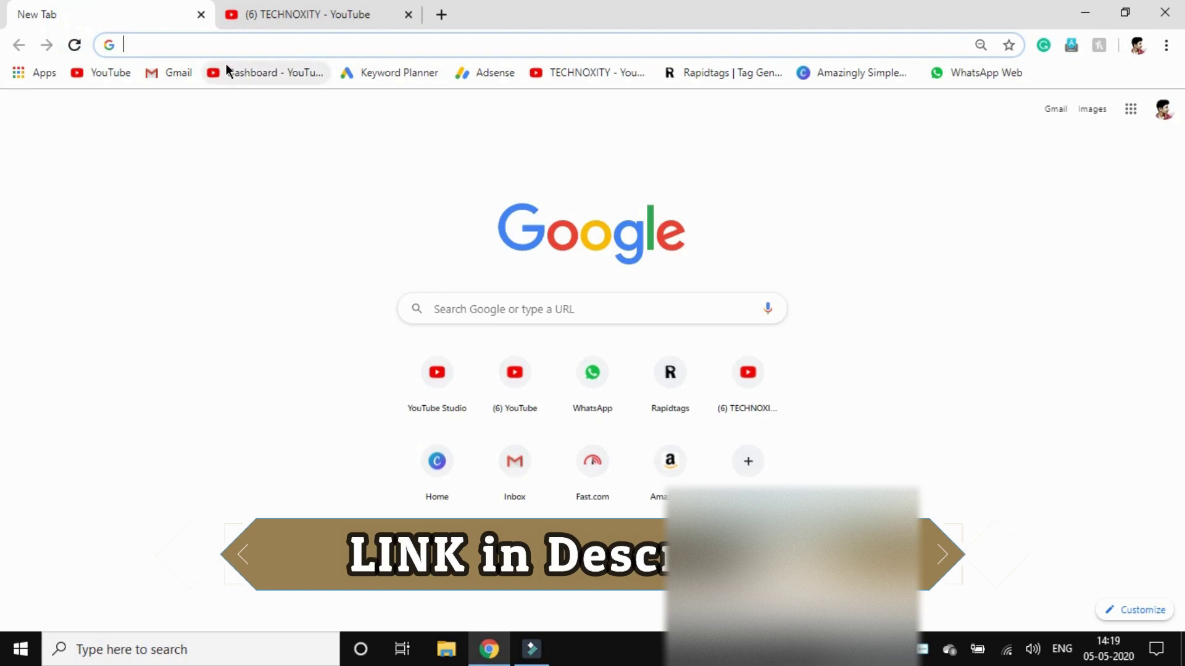
pyautogui.write('flixpress.com')
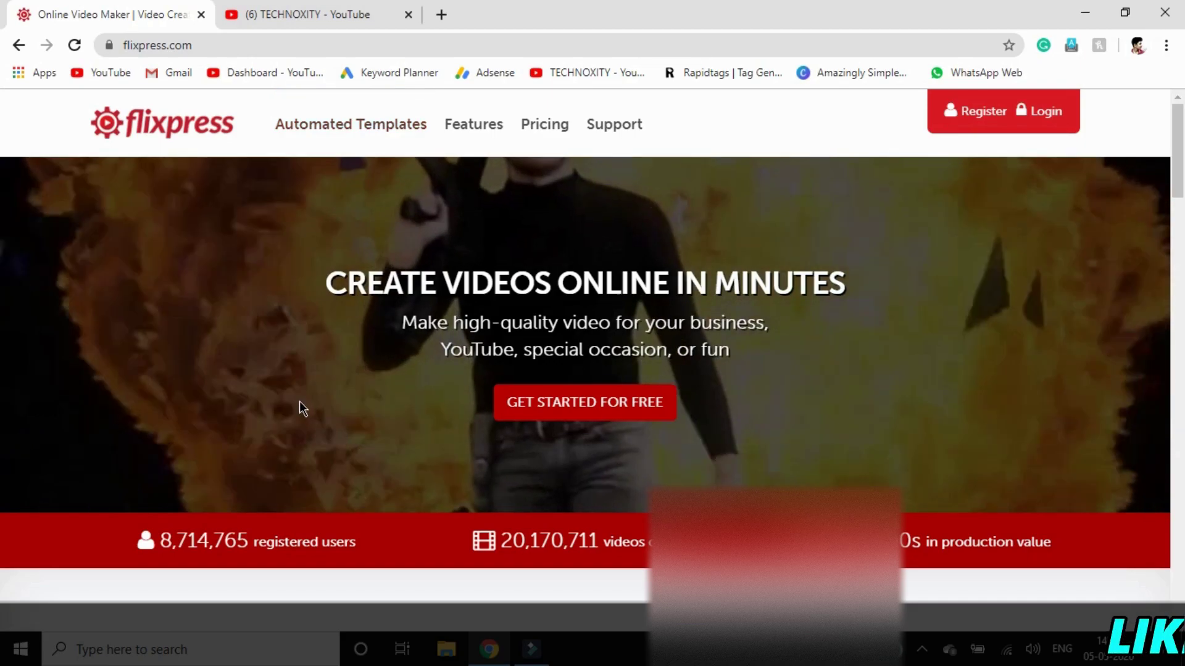
pyautogui.scroll(-1, 305, 404)
pyautogui.scroll(-8, 305, 403)
pyautogui.scroll(8, 305, 405)
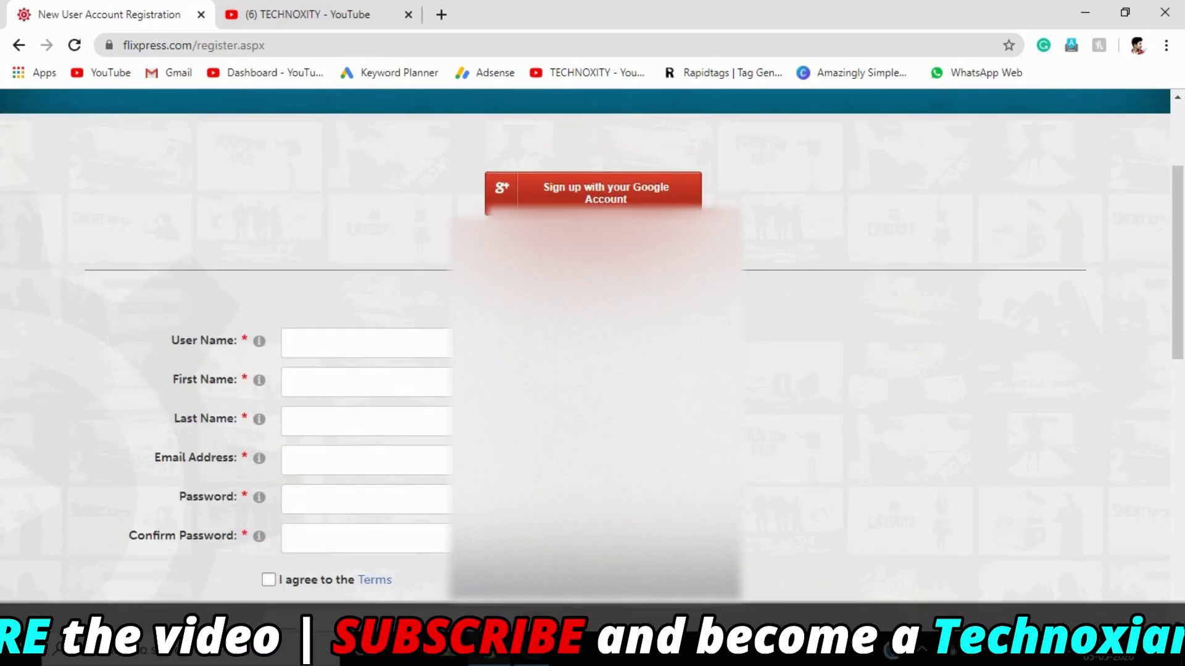
# Step: Sign up to Flixpress with a Google account and log in
pyautogui.click(599, 200)
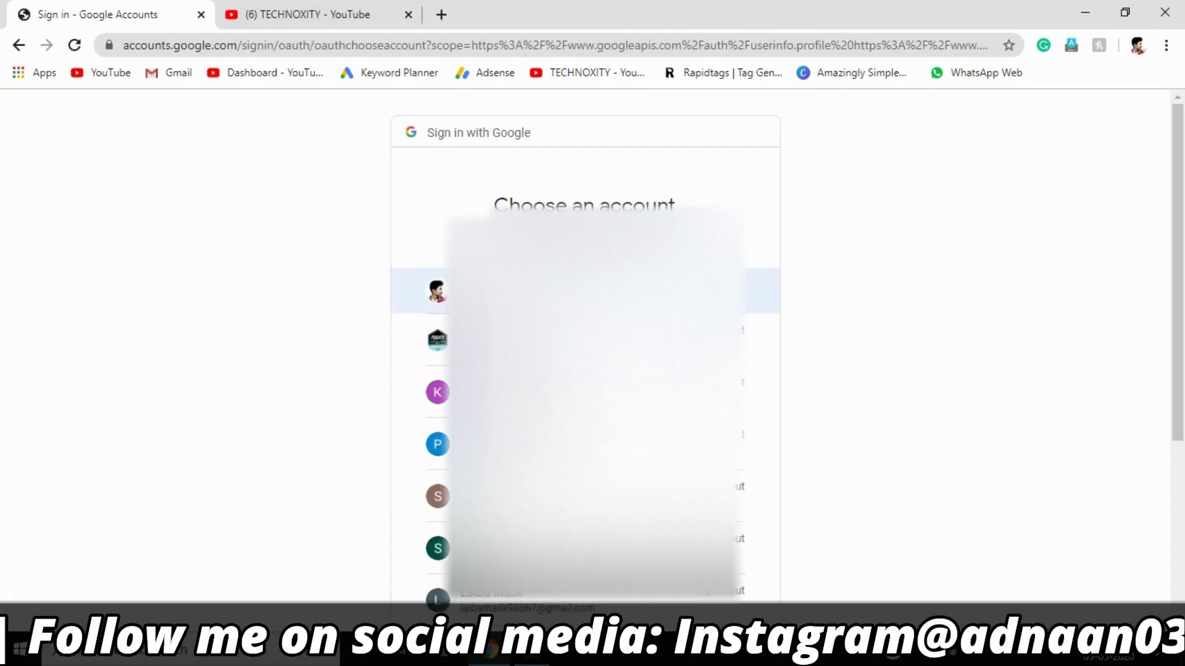
pyautogui.click(593, 290)
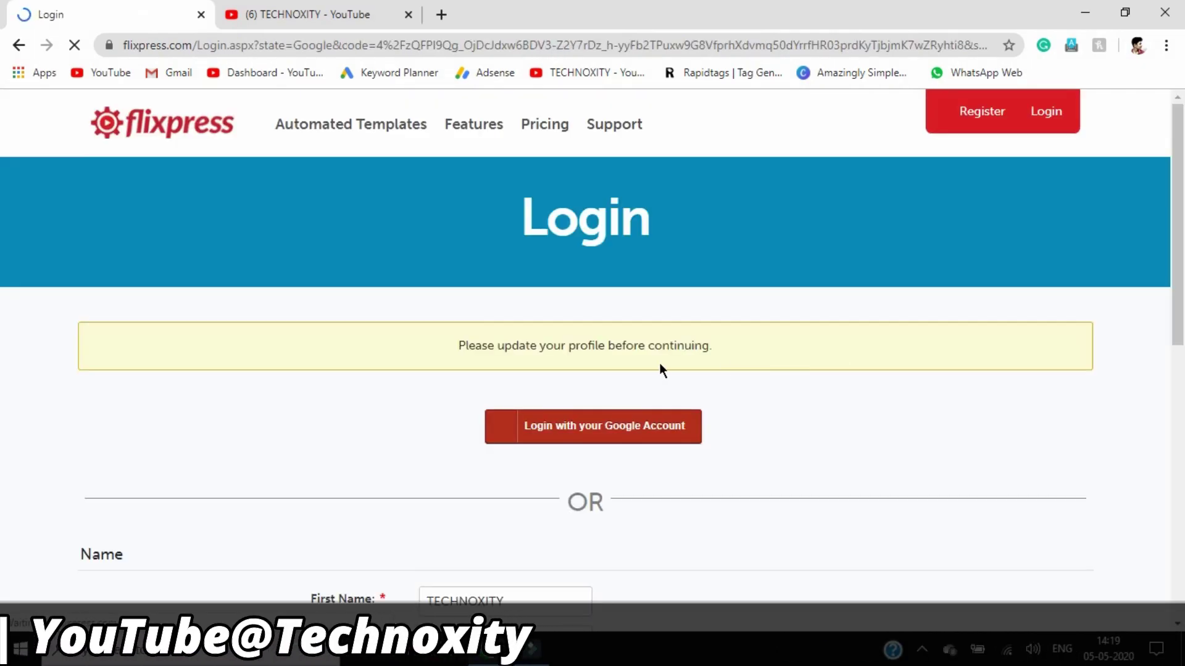
pyautogui.click(647, 429)
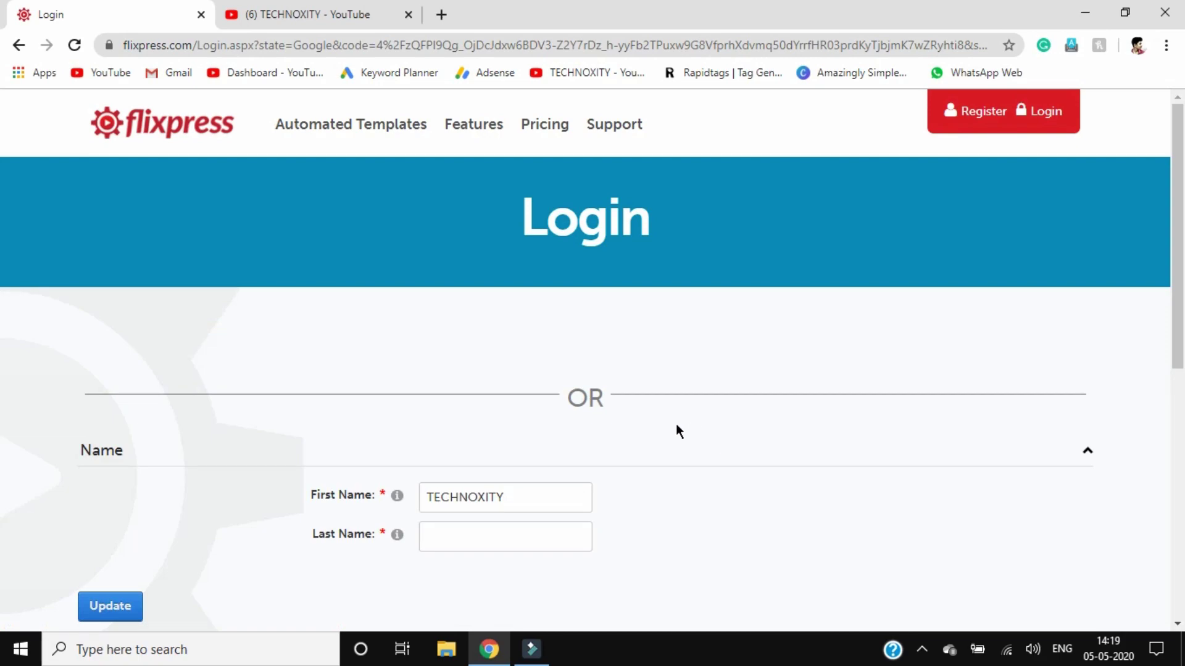
# Step: Fill in the missing Last Name and save the profile to reach plan selection
pyautogui.scroll(-3, 676, 425)
pyautogui.click(105, 444)
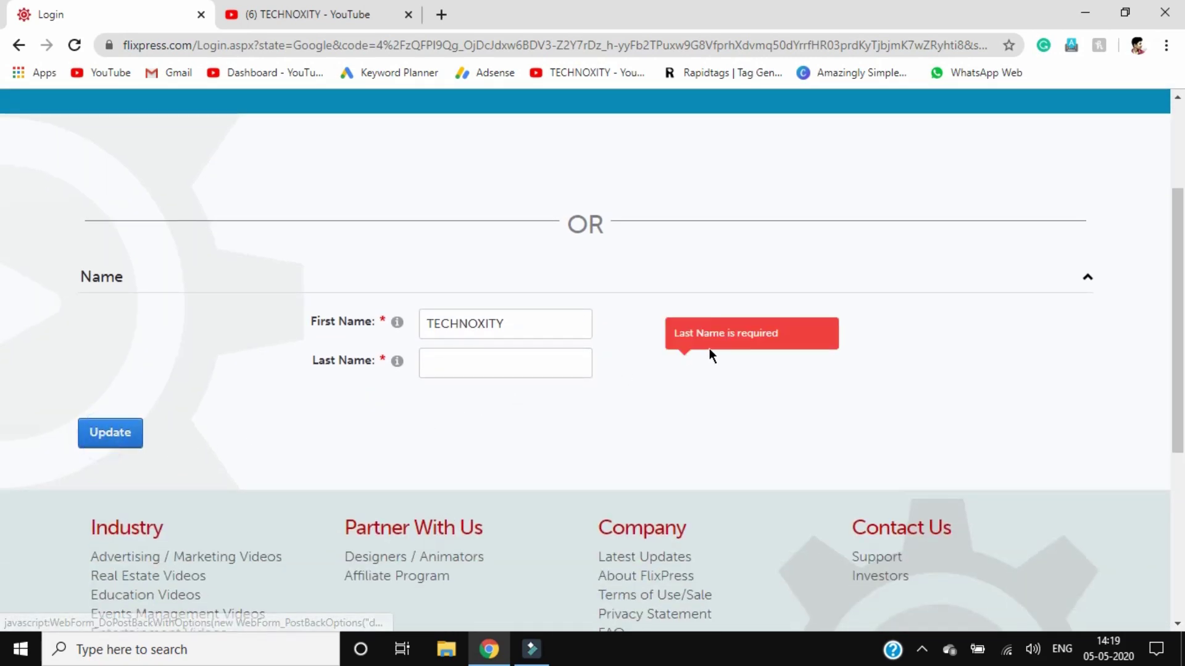
pyautogui.click(538, 372)
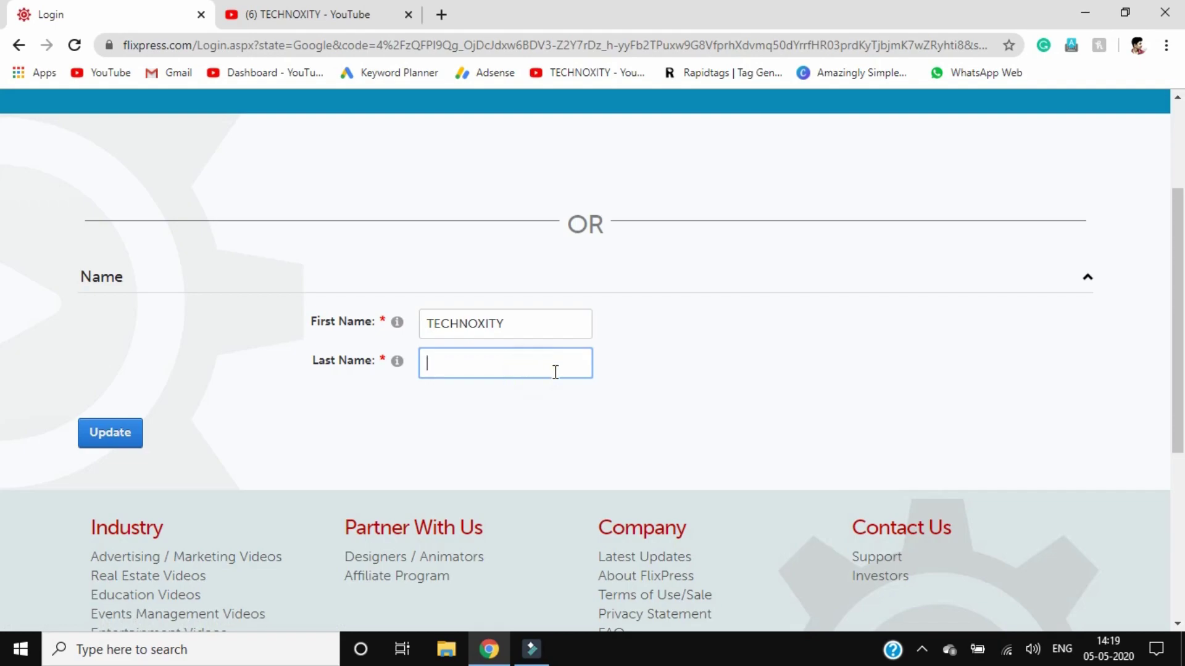
pyautogui.click(111, 441)
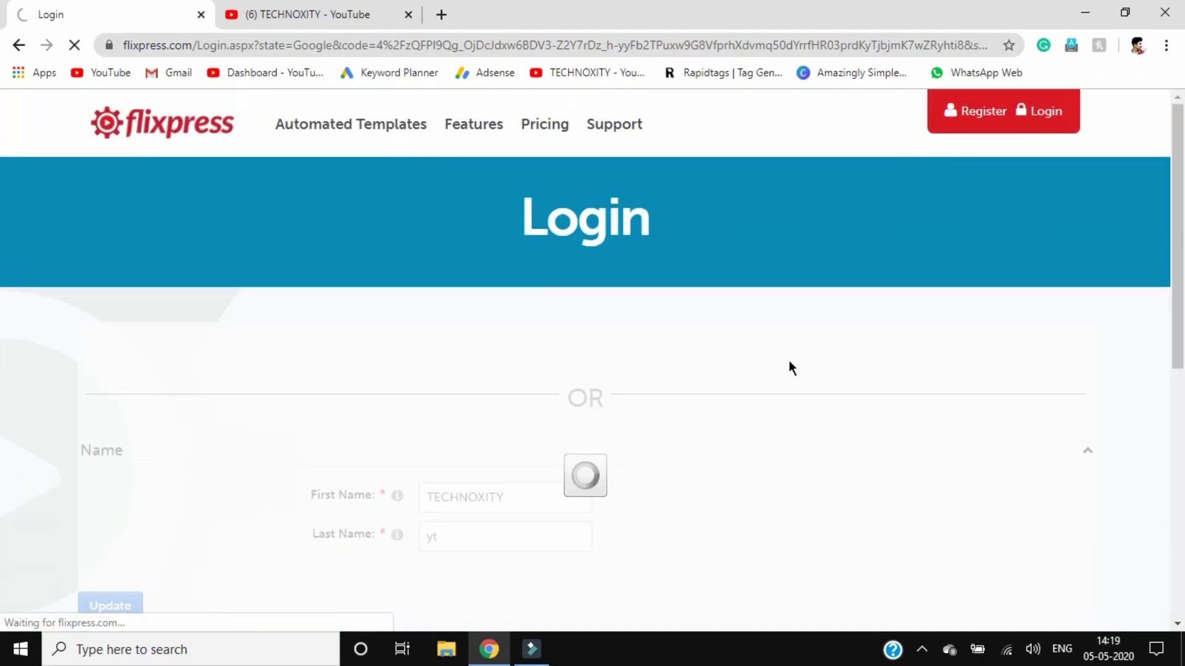
pyautogui.scroll(-3, 728, 377)
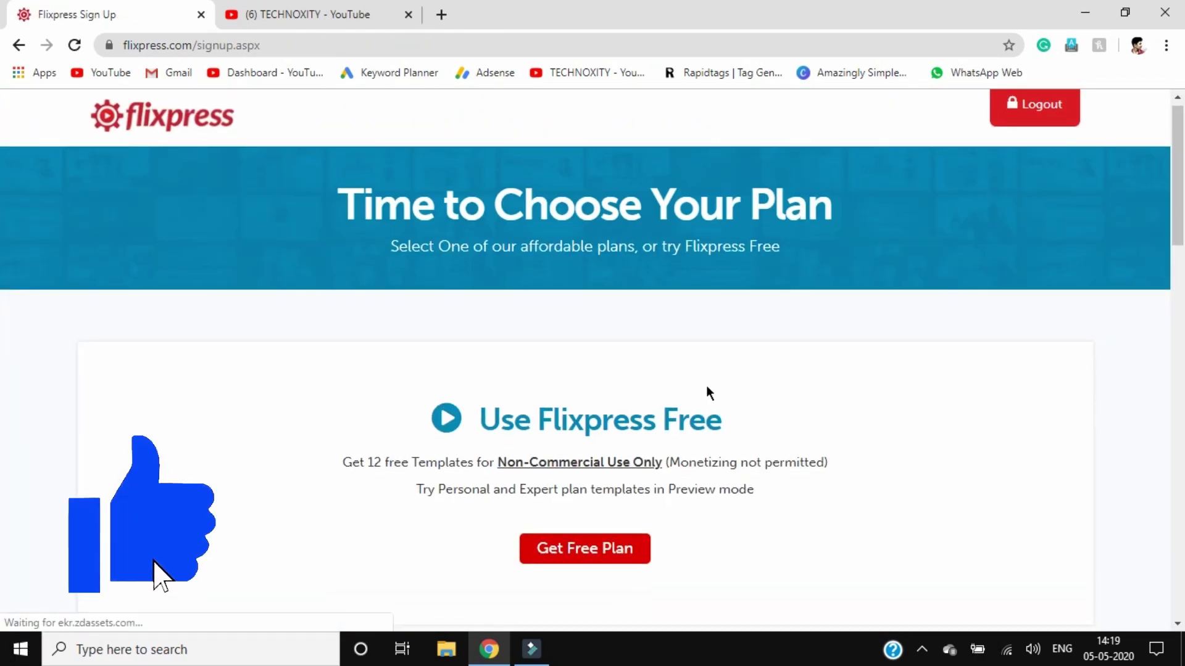
pyautogui.scroll(-2, 630, 401)
pyautogui.scroll(3, 603, 338)
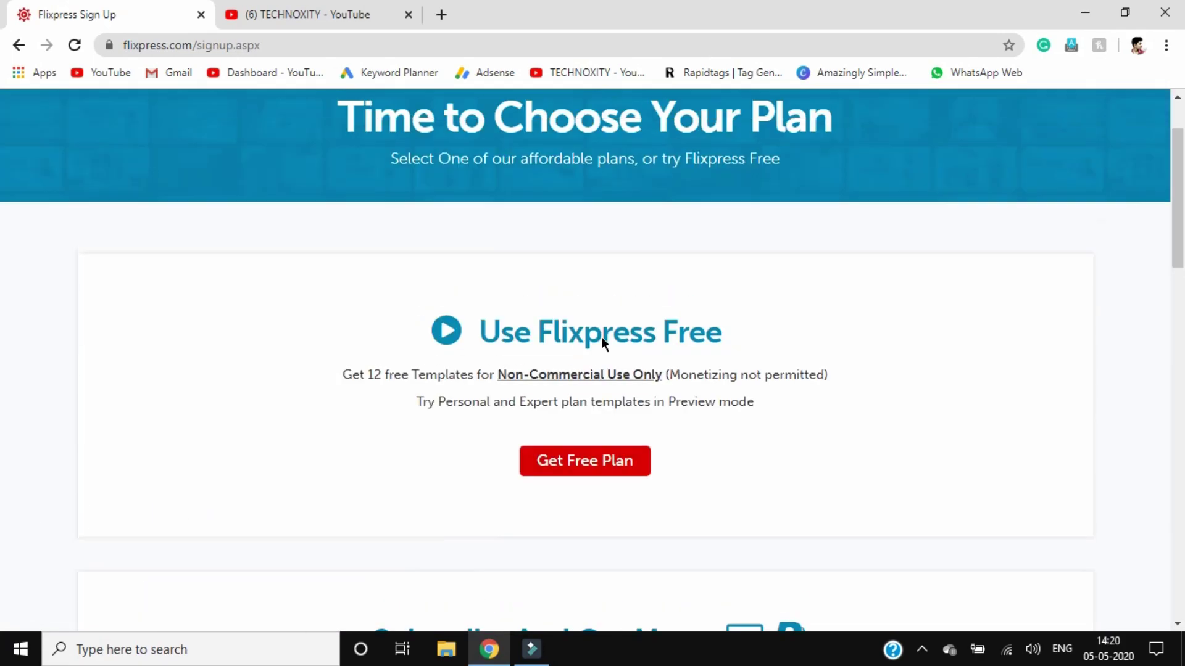
# Step: Take the free plan and start the ID:149 Cubic Fall Intro template
pyautogui.click(617, 479)
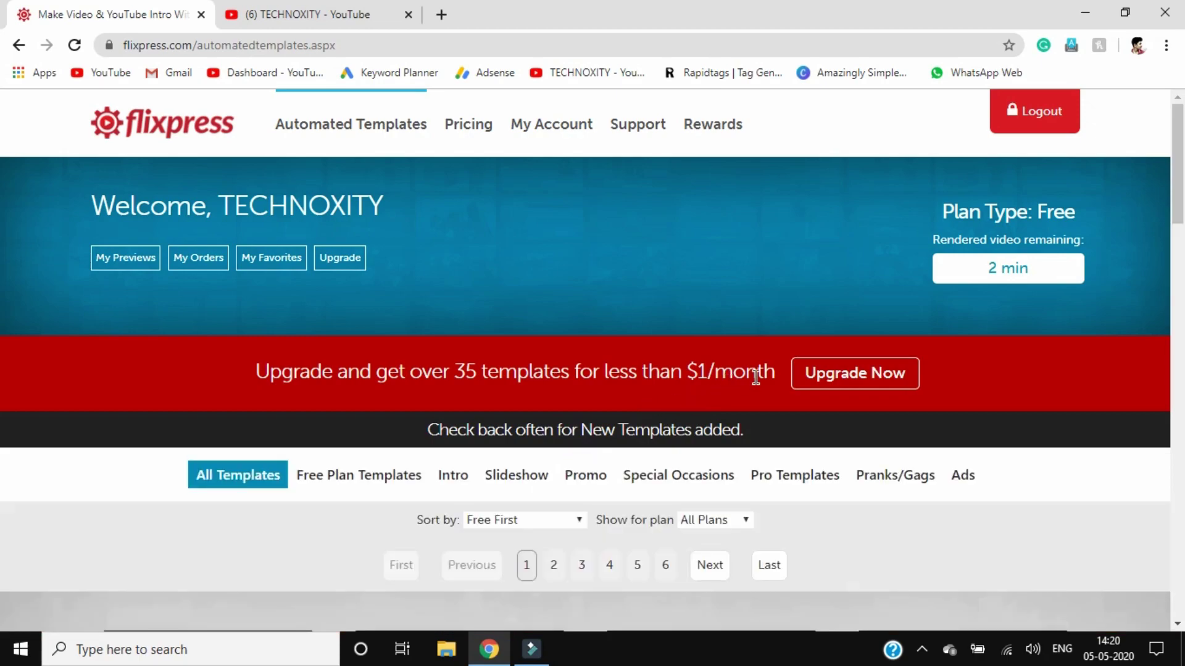
pyautogui.scroll(-4, 683, 386)
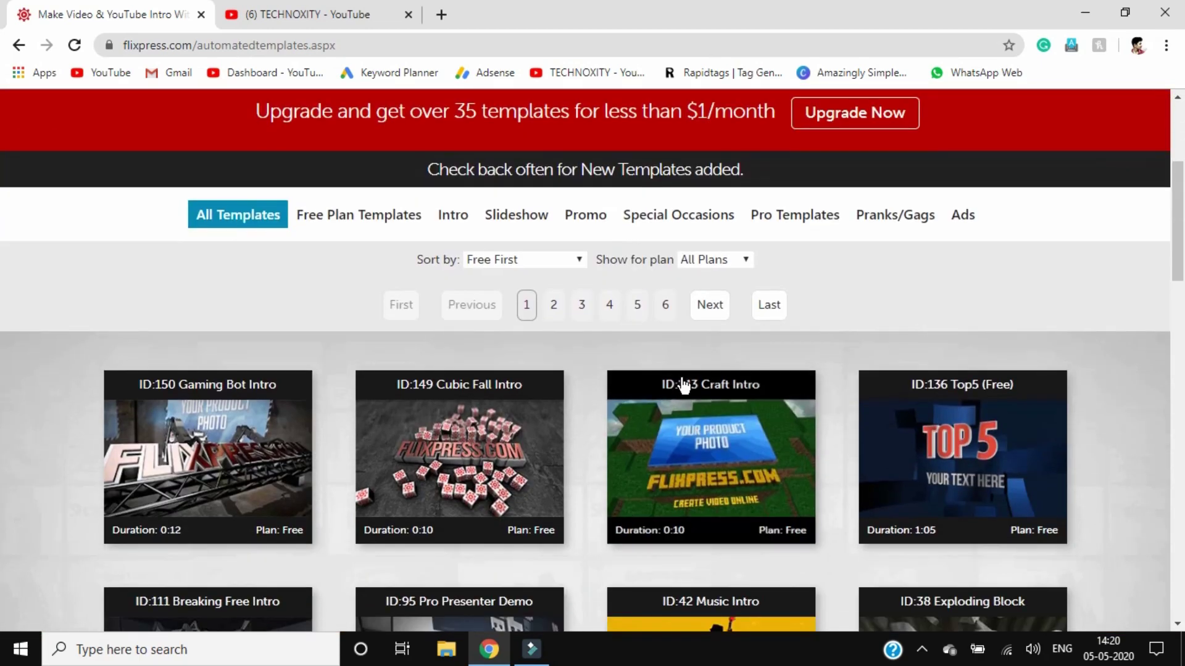
pyautogui.click(534, 466)
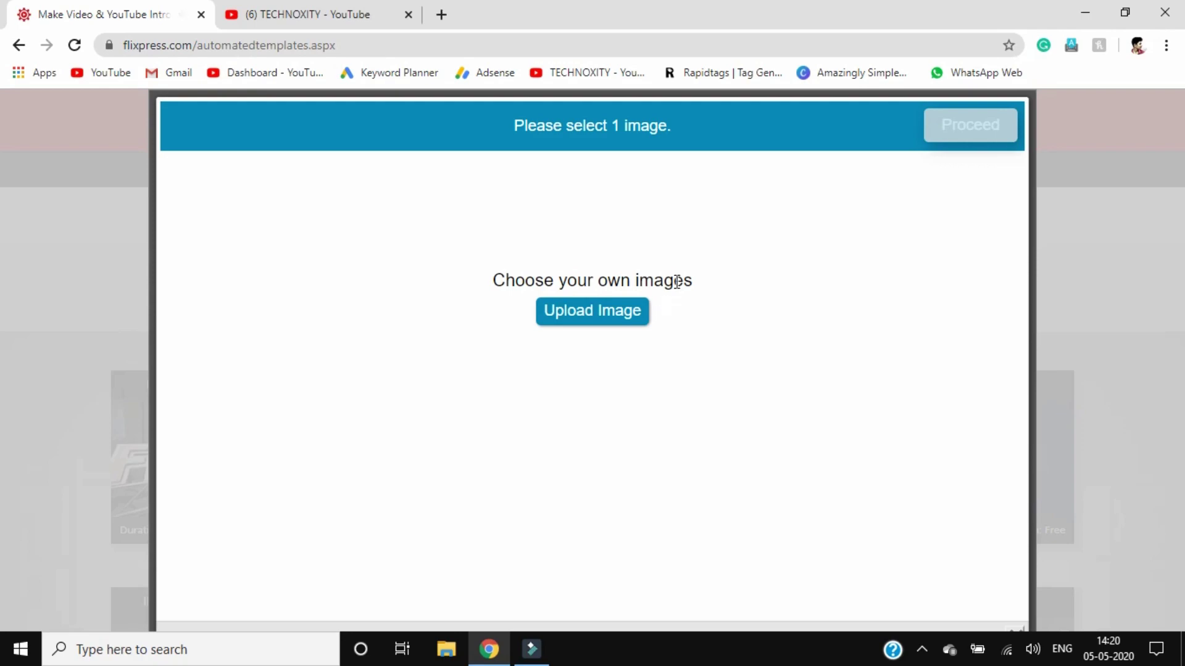
# Step: Upload the TONXTY logo from the Technoxity folder, with All Files shown, and proceed
pyautogui.click(561, 310)
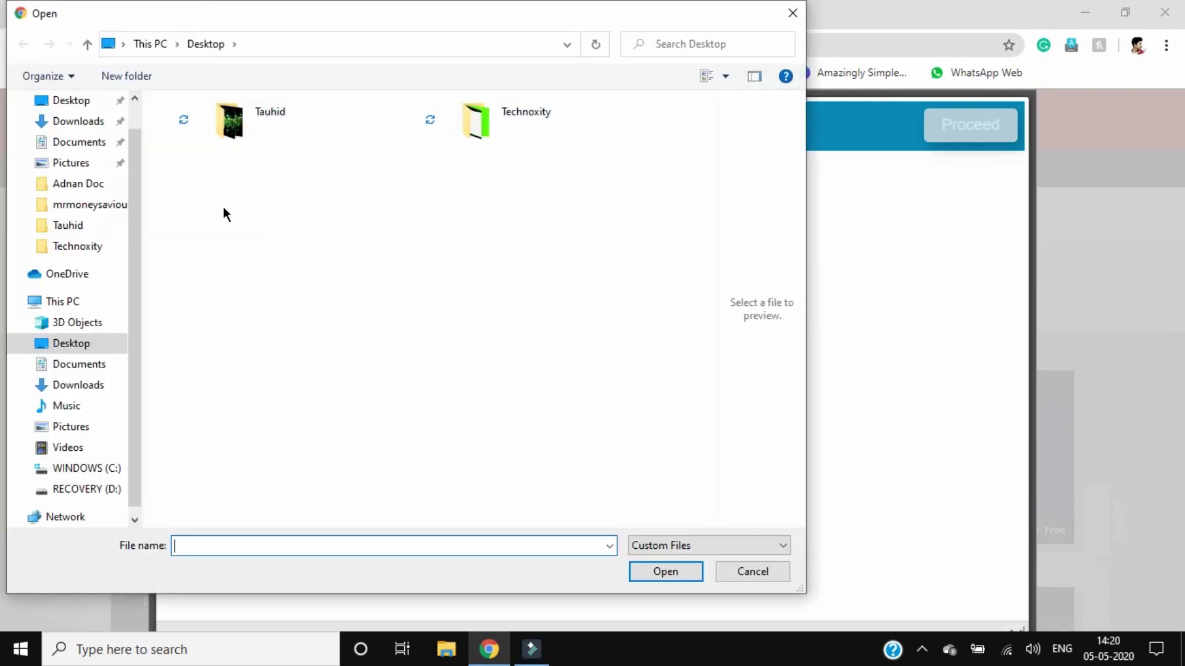
pyautogui.doubleClick(488, 125)
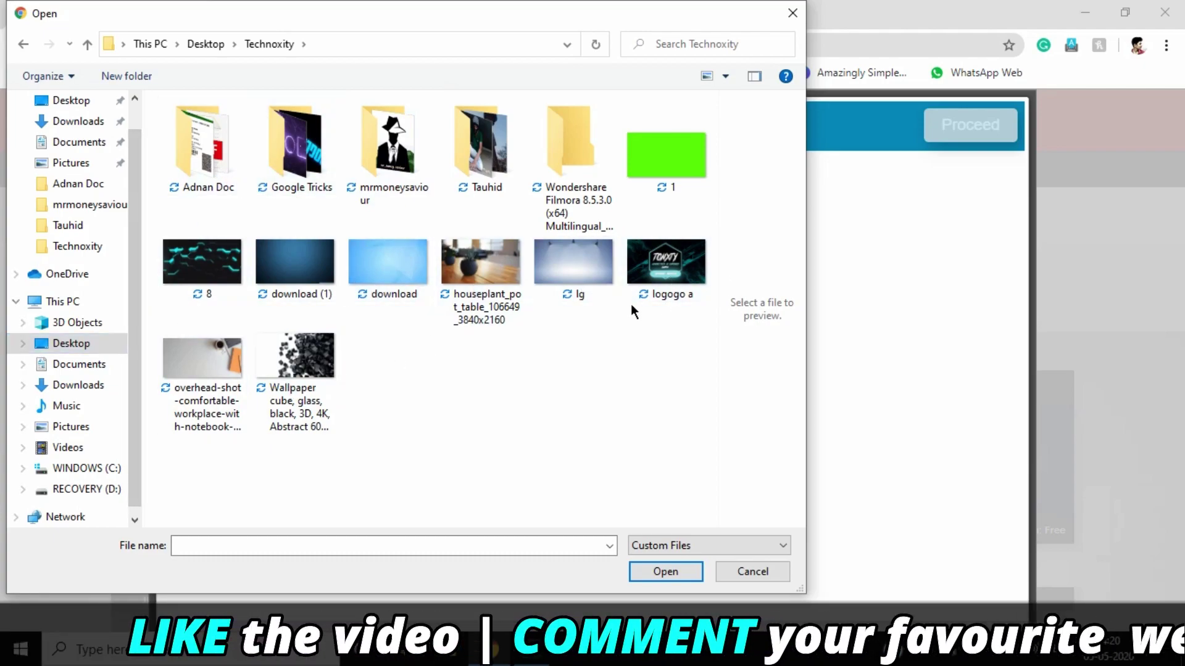
pyautogui.click(698, 546)
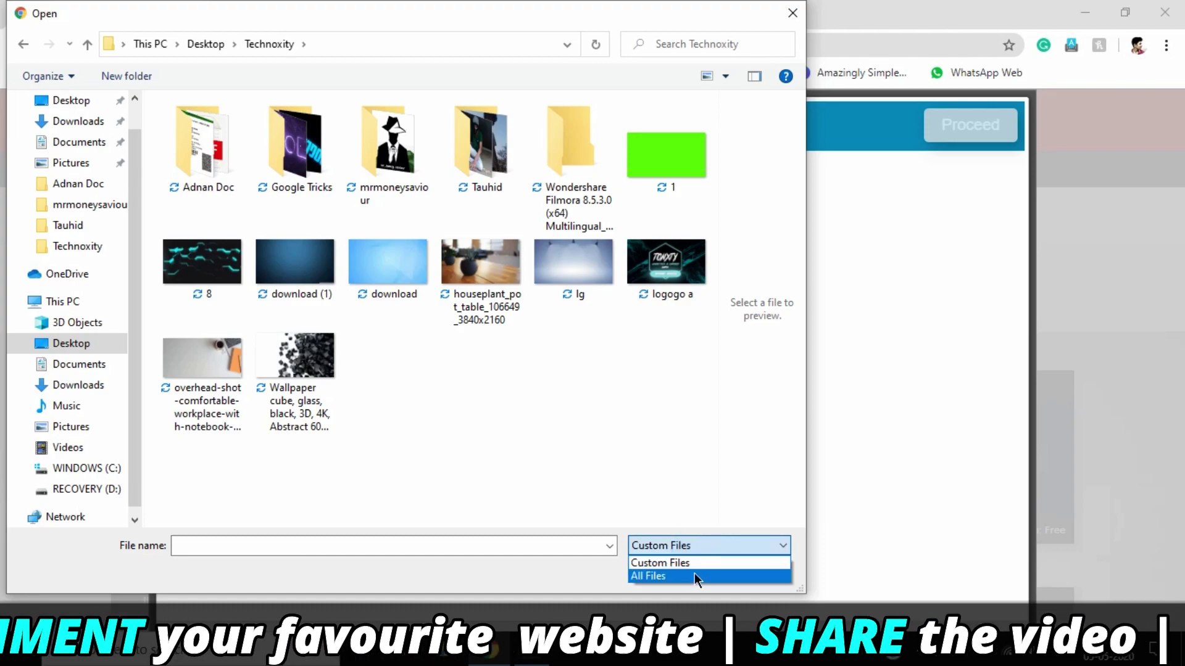
pyautogui.click(693, 572)
pyautogui.scroll(-6, 368, 289)
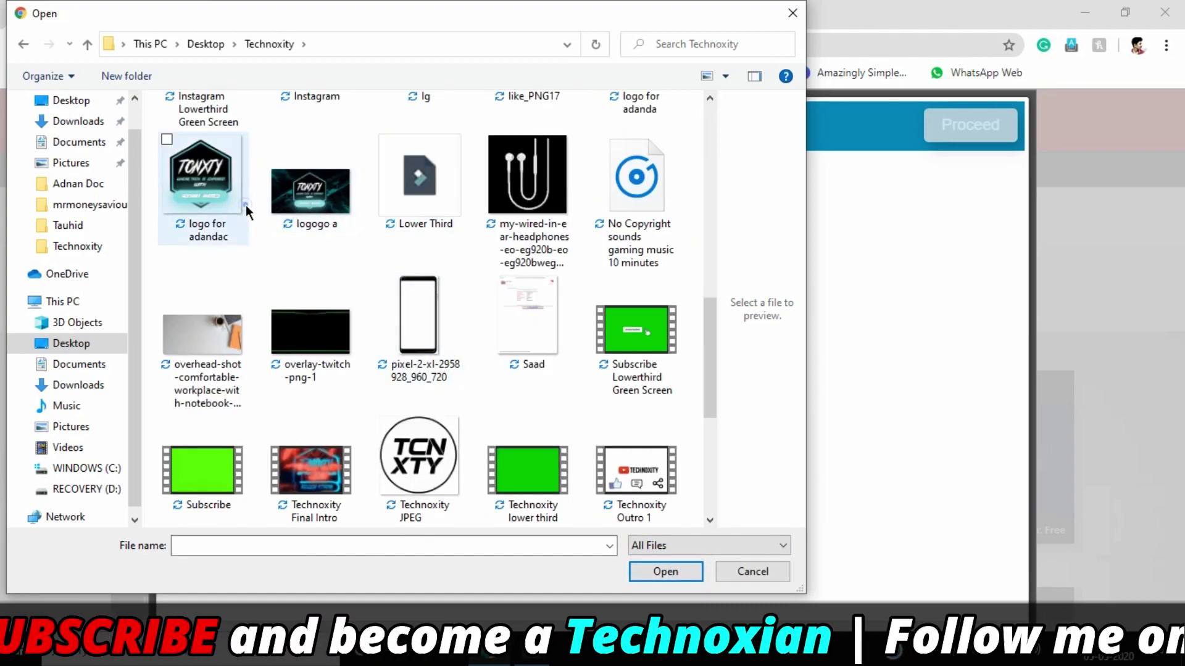
pyautogui.click(203, 185)
pyautogui.click(676, 571)
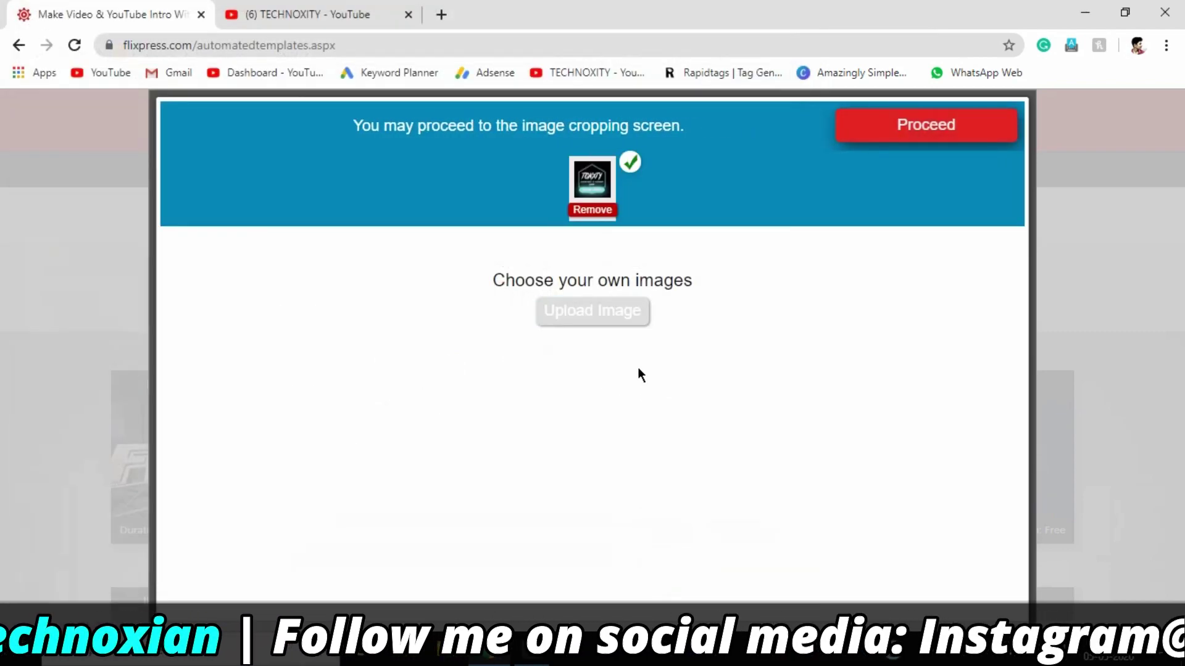
pyautogui.click(930, 130)
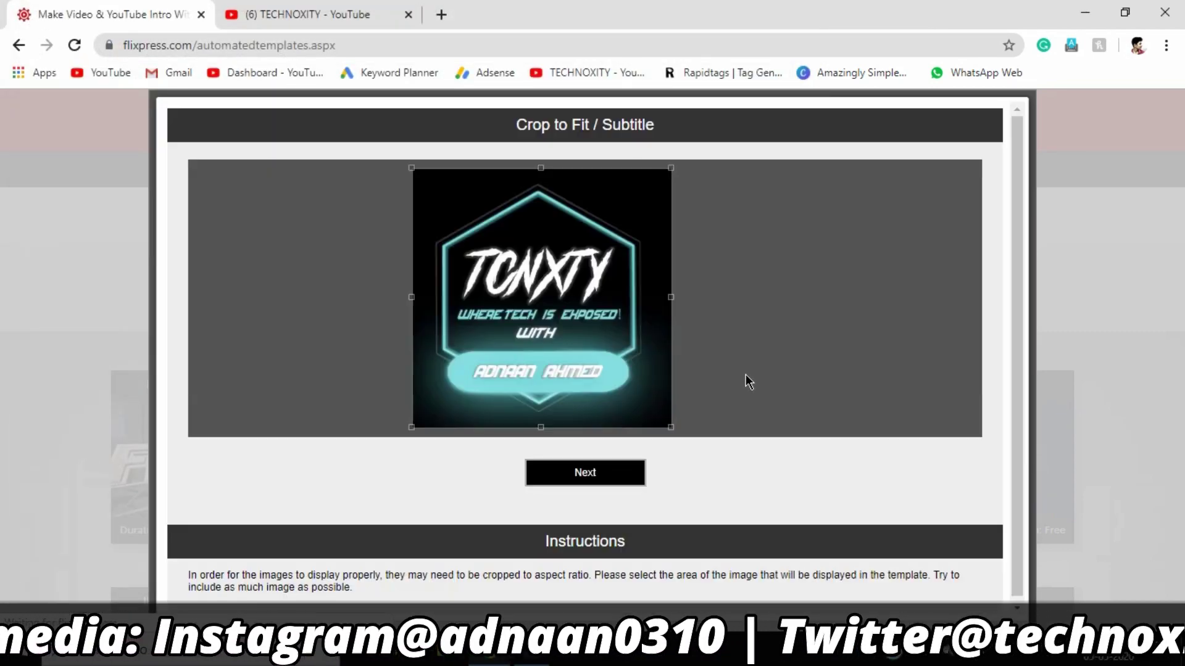
# Step: Accept the crop, keep the uploaded logo as the image, and choose 1080p output
pyautogui.click(585, 473)
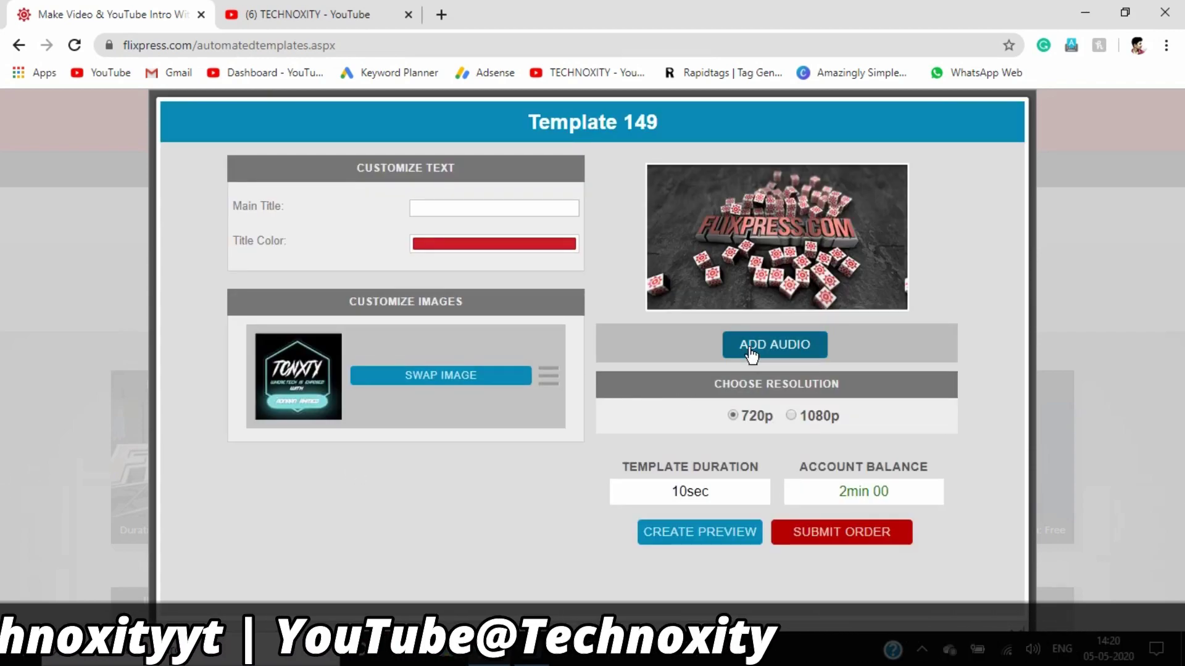
pyautogui.click(455, 370)
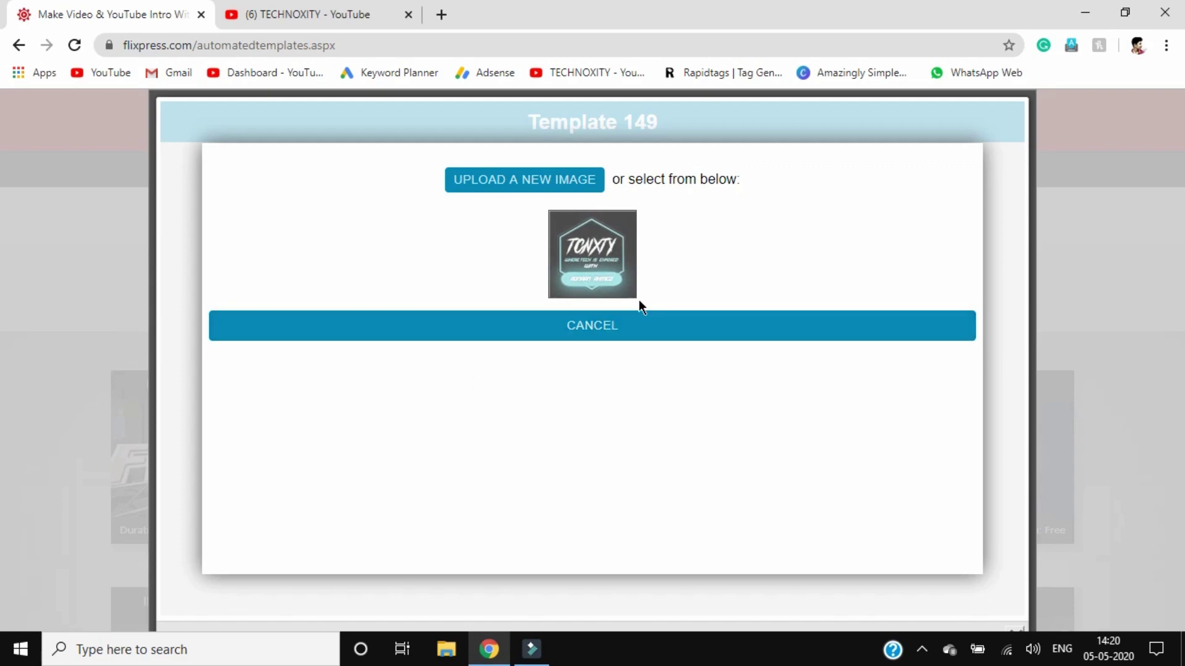
pyautogui.click(559, 284)
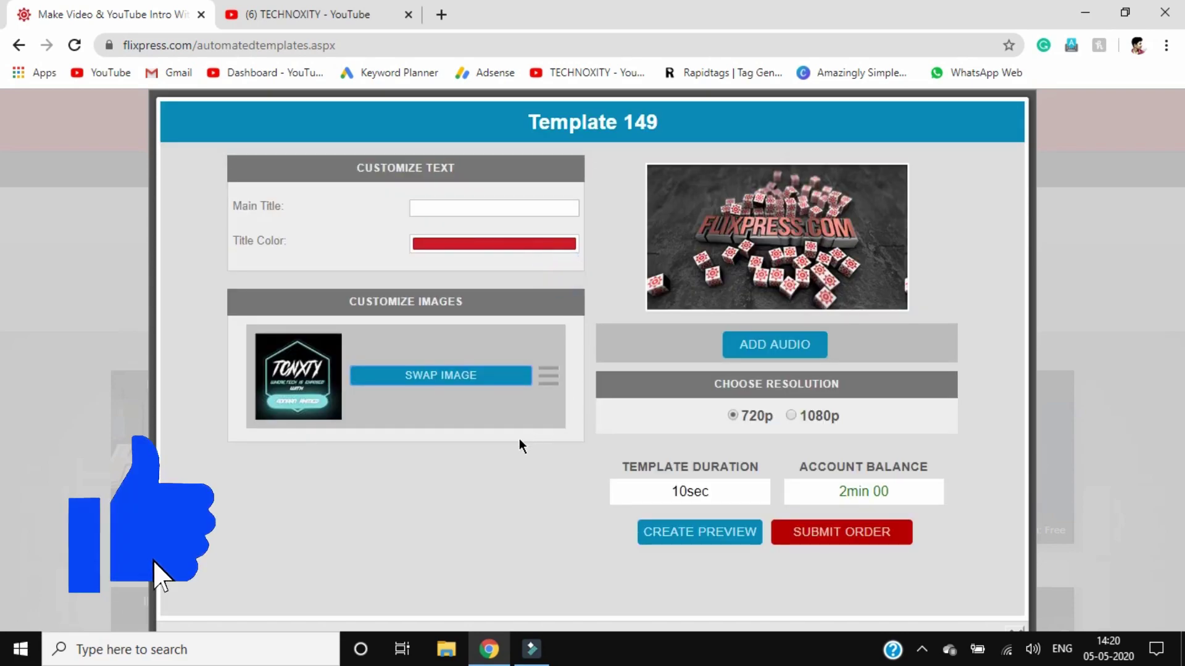
pyautogui.click(804, 415)
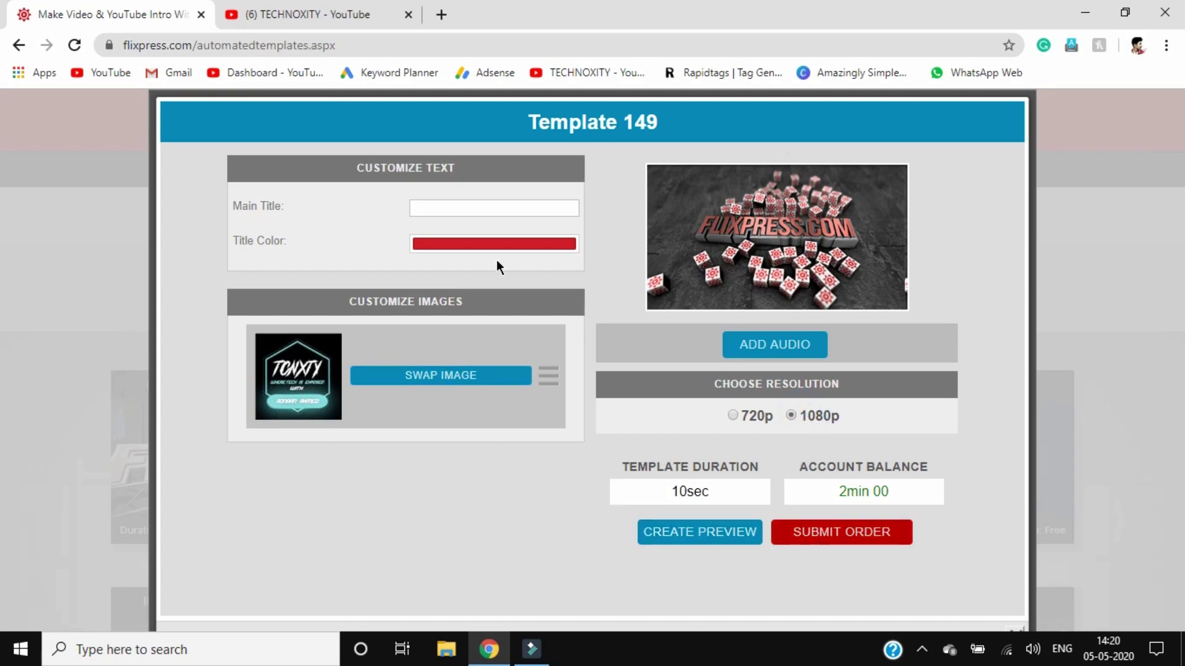
# Step: Set the Title Color to blue 1D8CD1
pyautogui.click(471, 211)
pyautogui.click(484, 236)
pyautogui.click(485, 238)
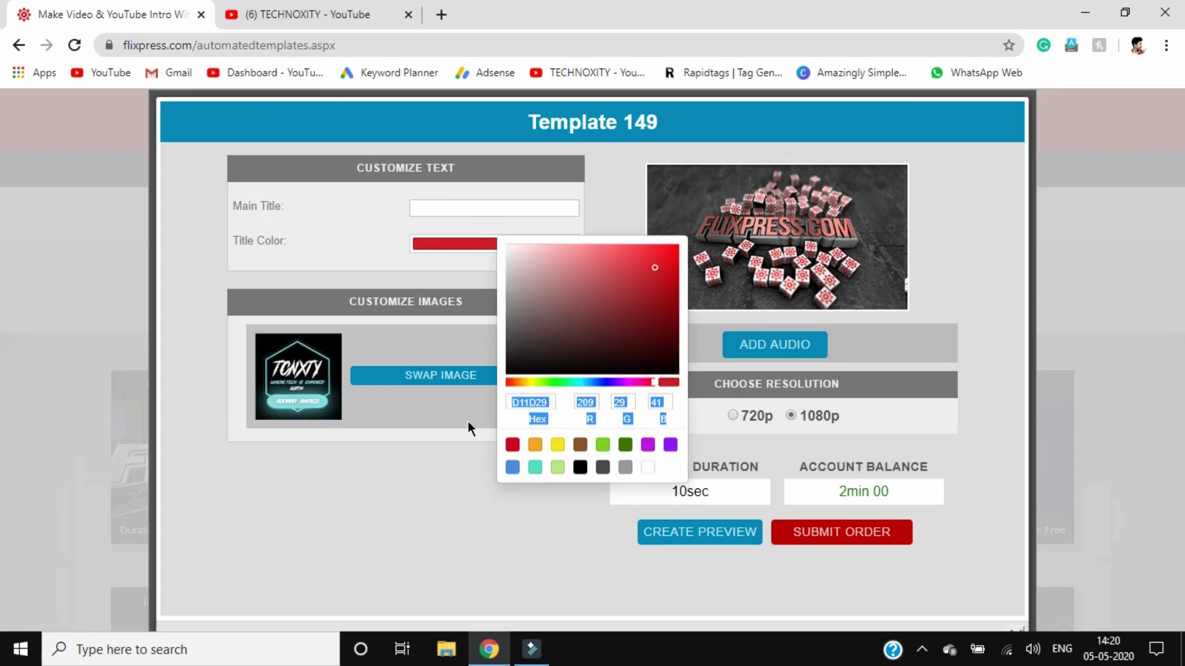
pyautogui.click(580, 383)
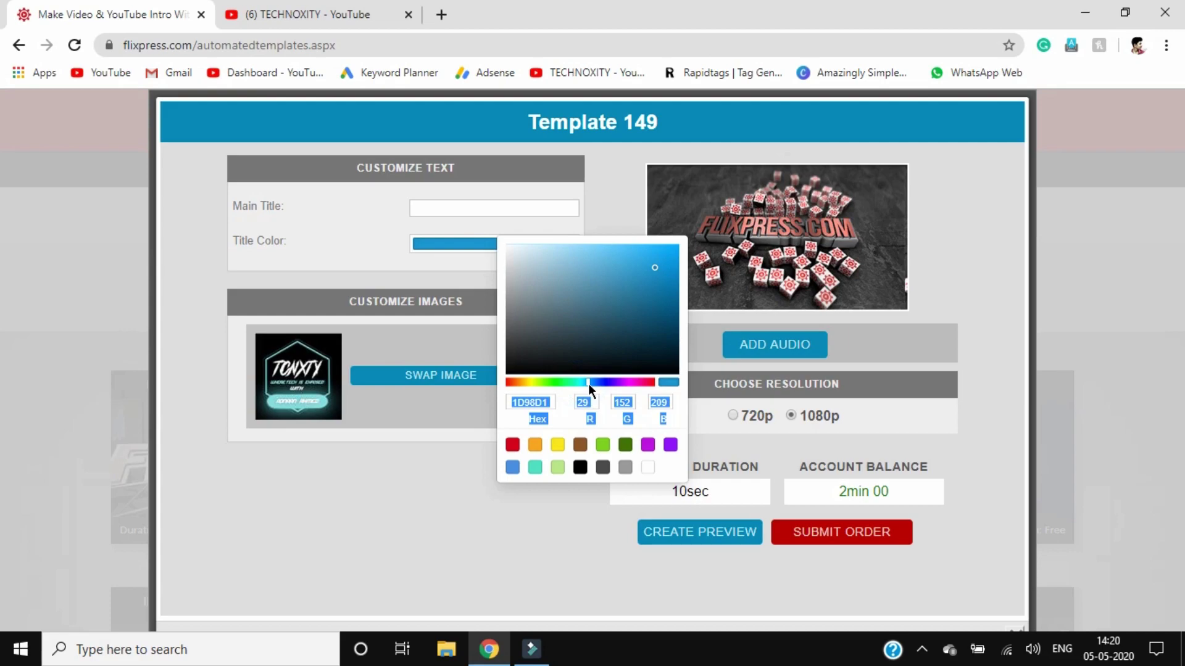
pyautogui.moveTo(587, 384); pyautogui.dragTo(590, 384)
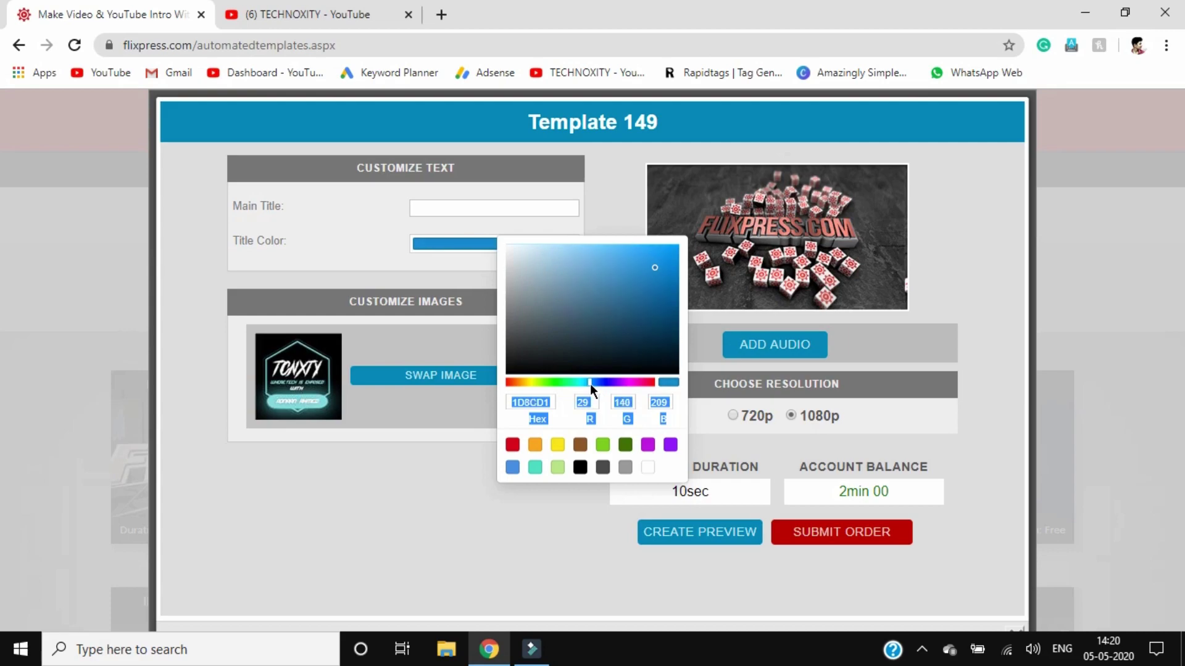
pyautogui.click(411, 499)
# Step: Enter TECHNOXITY as the Main Title and request a preview render
pyautogui.click(447, 208)
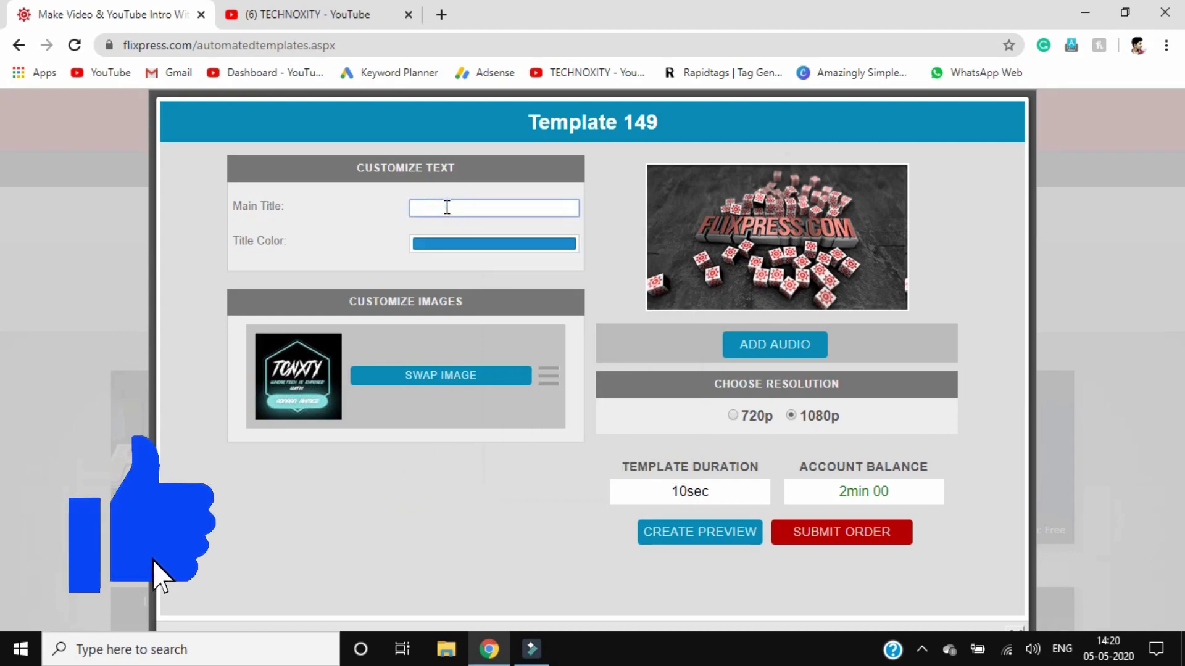
pyautogui.write('TECHNOXITY')
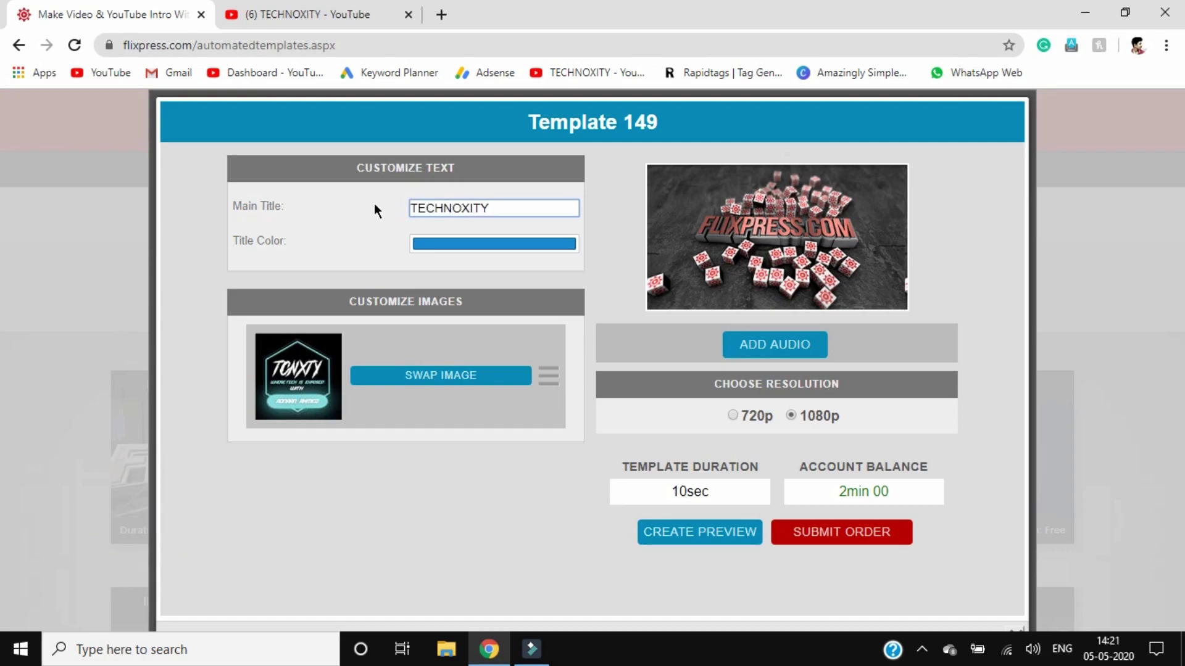
pyautogui.click(734, 533)
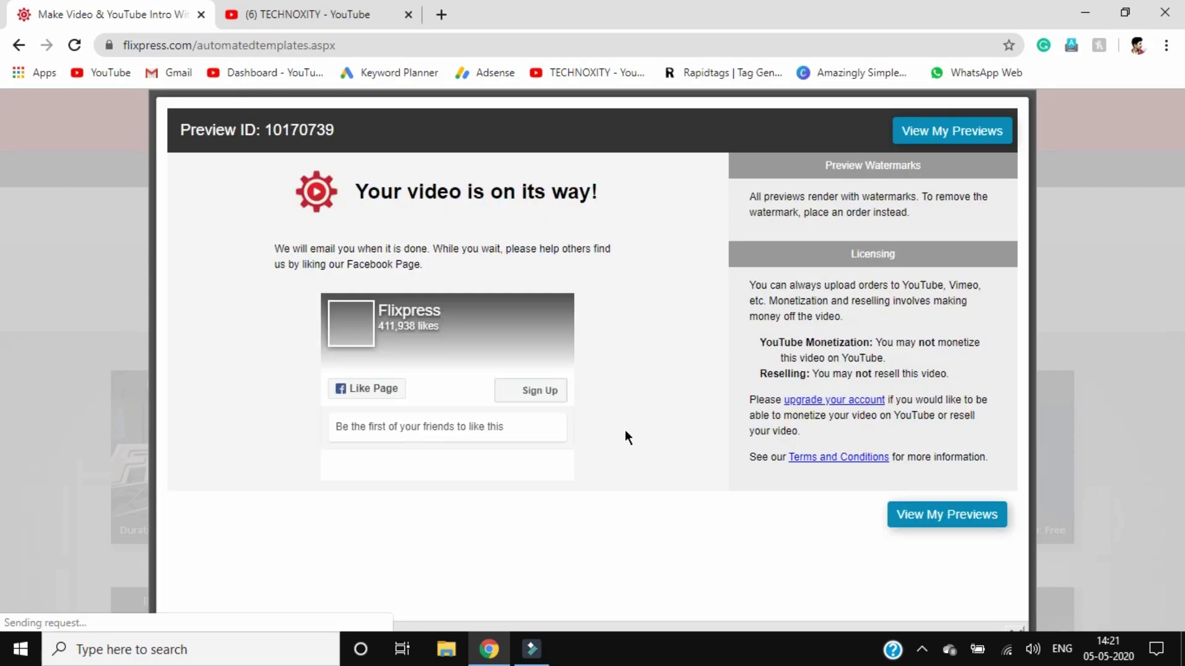
# Step: Check My Previews, where the new preview is still processing
pyautogui.click(952, 522)
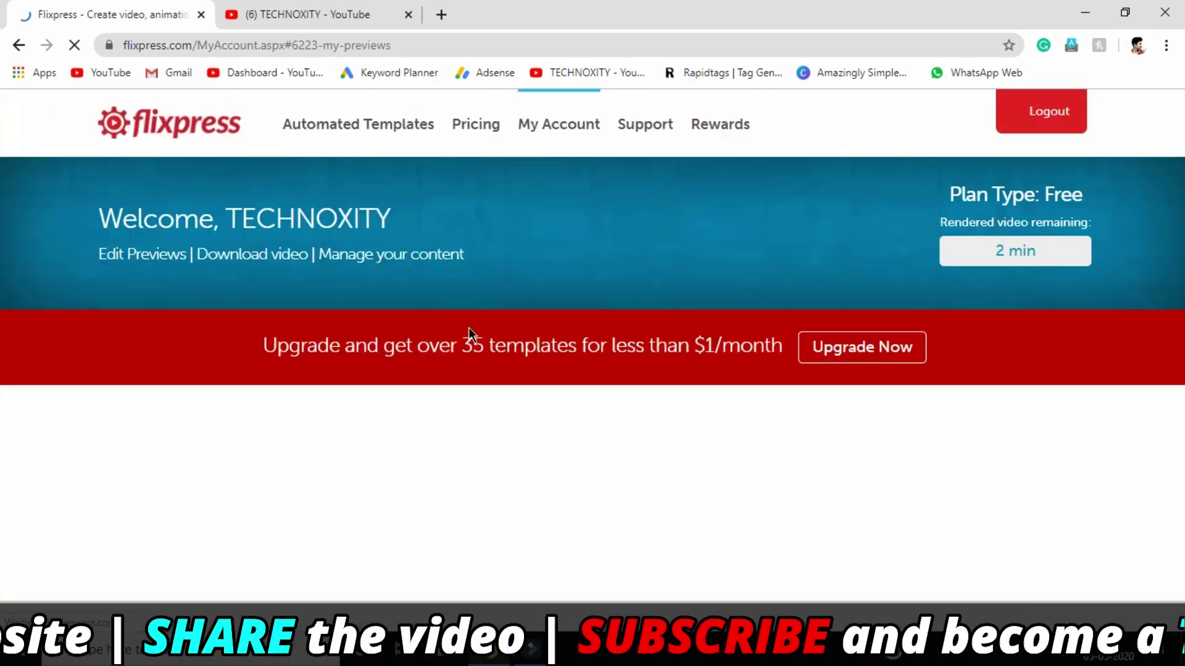
pyautogui.scroll(-3, 447, 407)
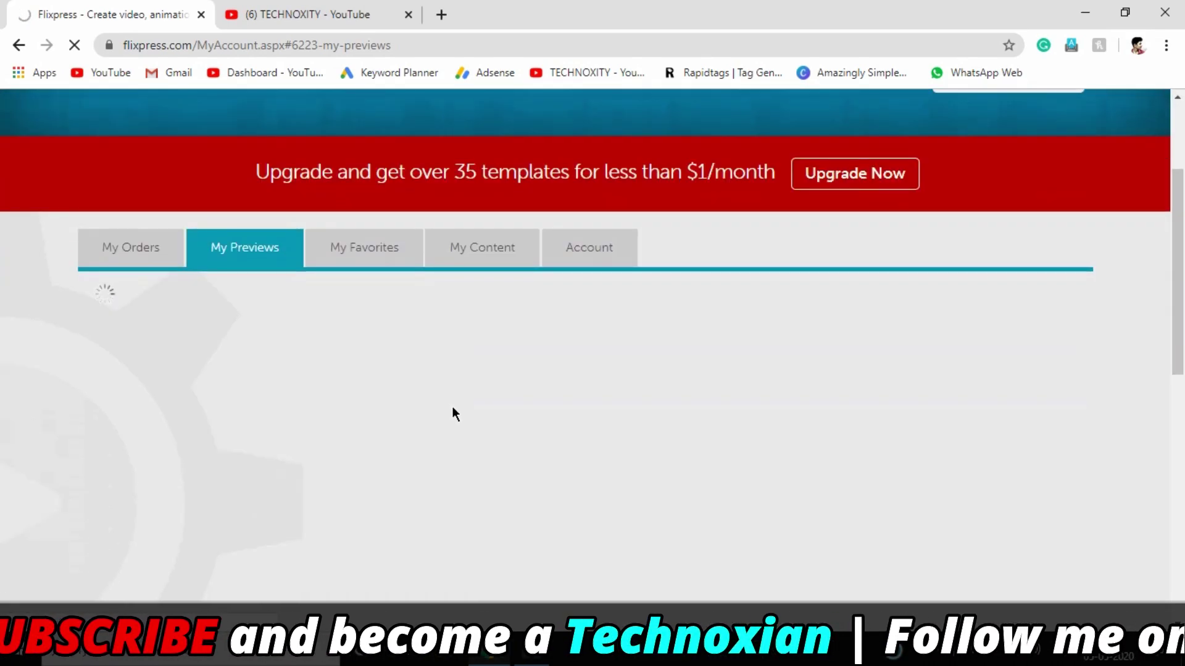
pyautogui.scroll(-3, 686, 413)
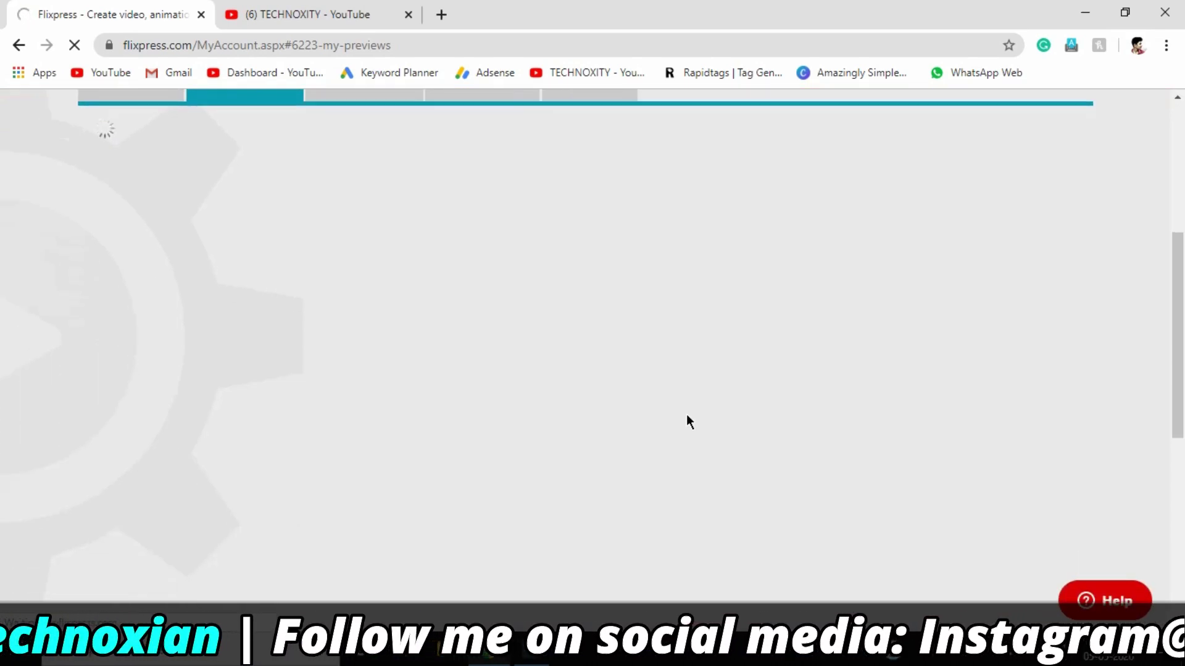
pyautogui.scroll(1, 686, 413)
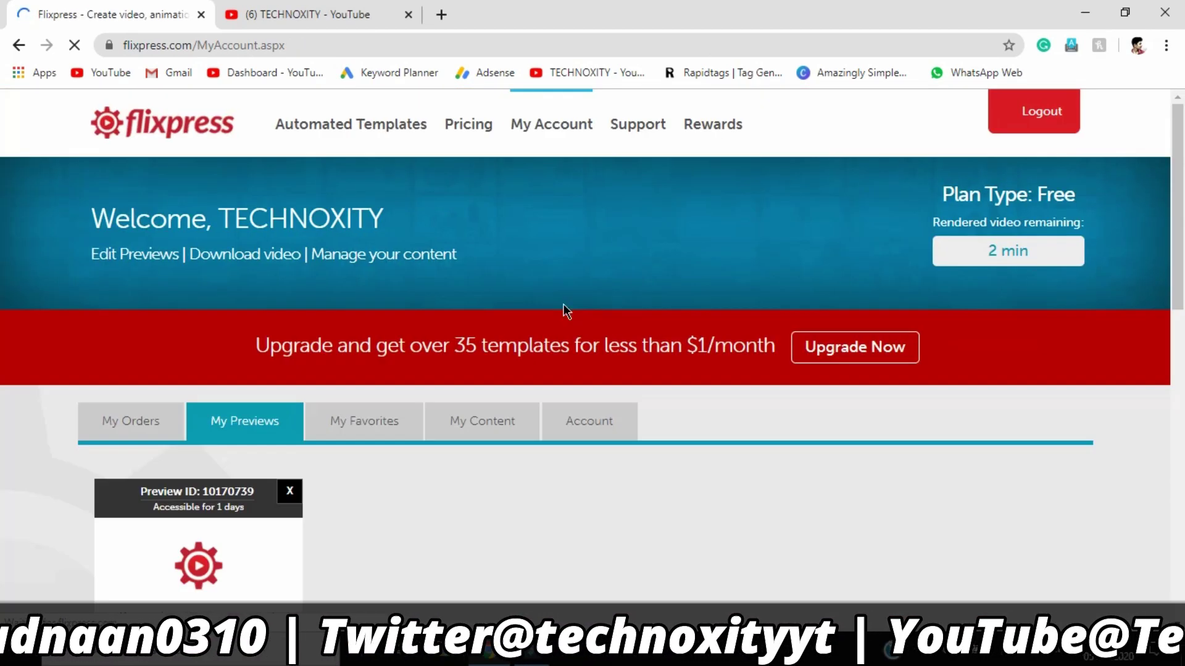
pyautogui.scroll(-3, 268, 403)
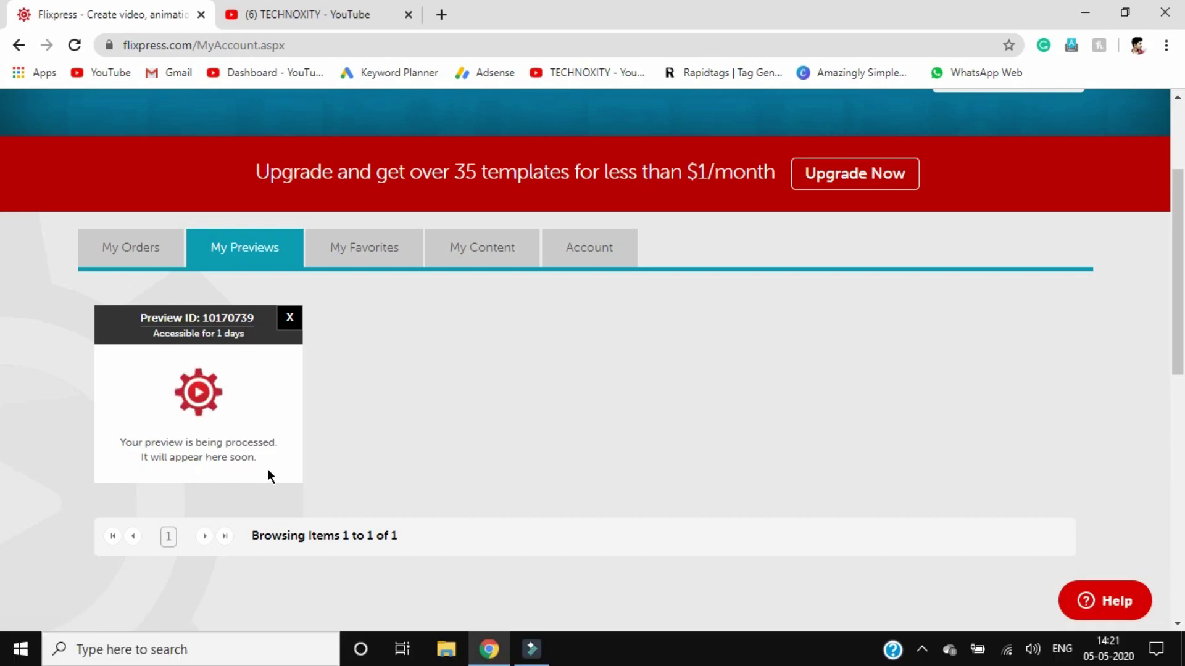
# Step: Compare the My Orders and My Previews lists
pyautogui.click(119, 249)
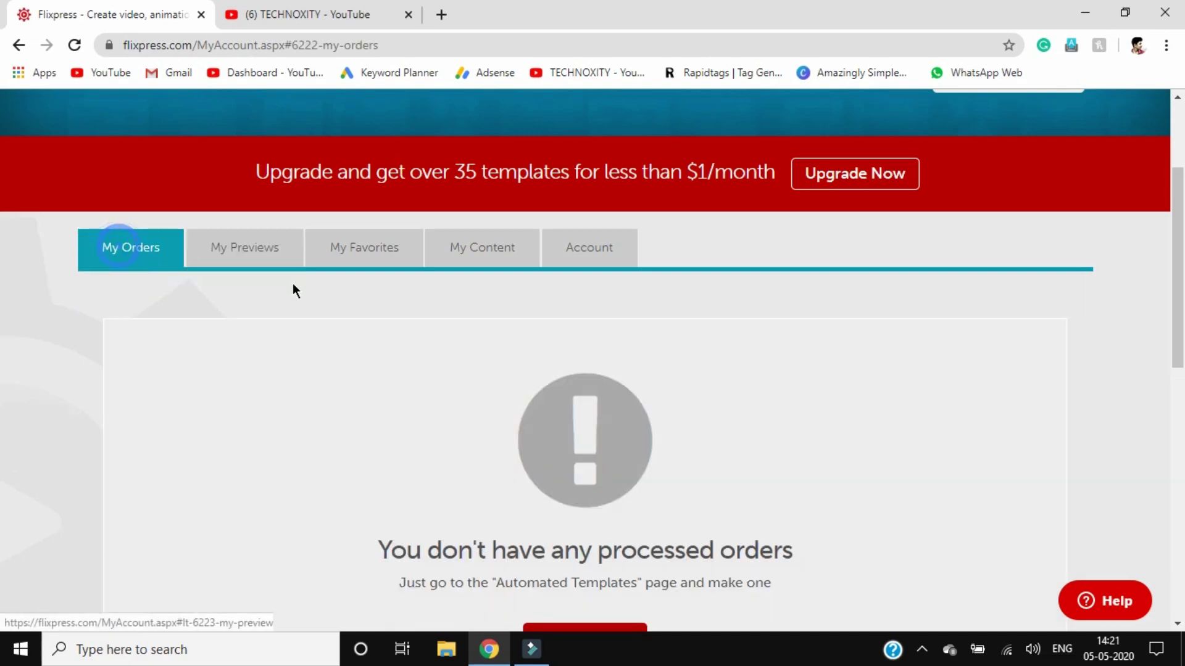
pyautogui.scroll(3, 471, 323)
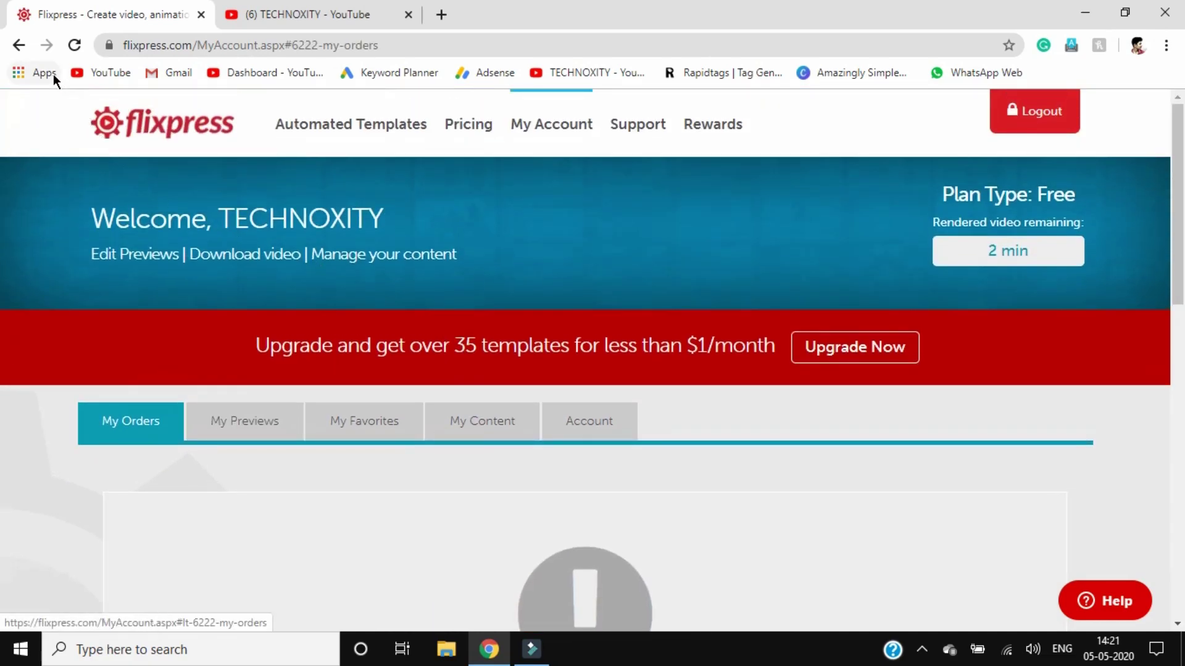
pyautogui.scroll(-8, 692, 438)
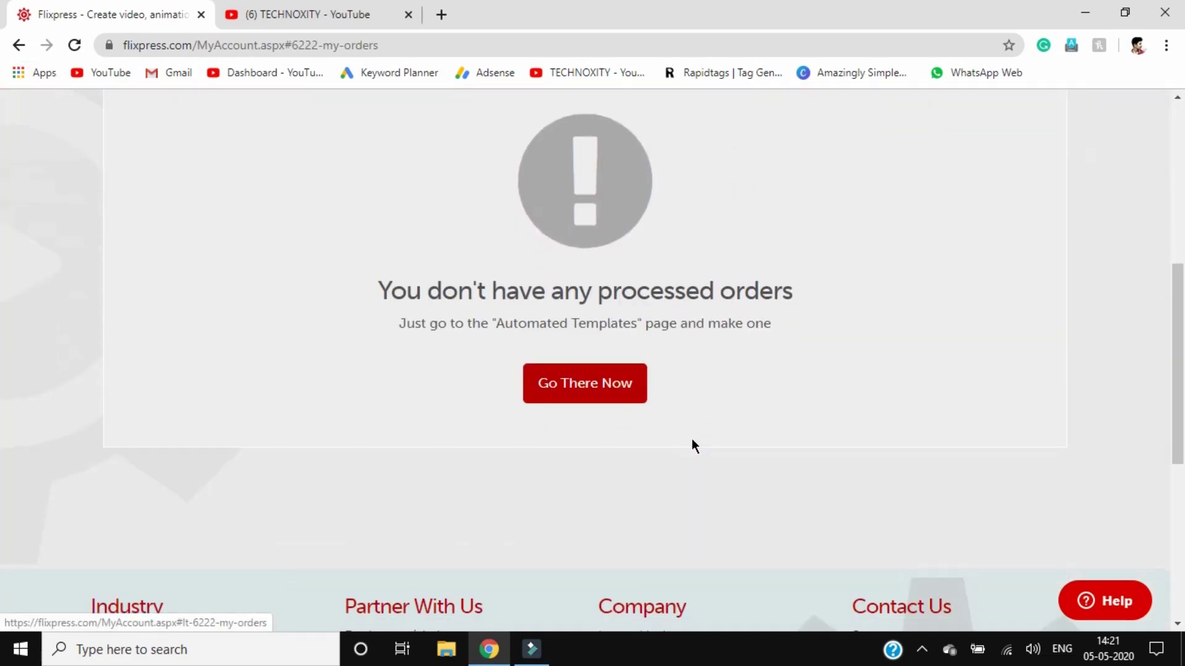
pyautogui.scroll(6, 691, 438)
pyautogui.scroll(2, 691, 438)
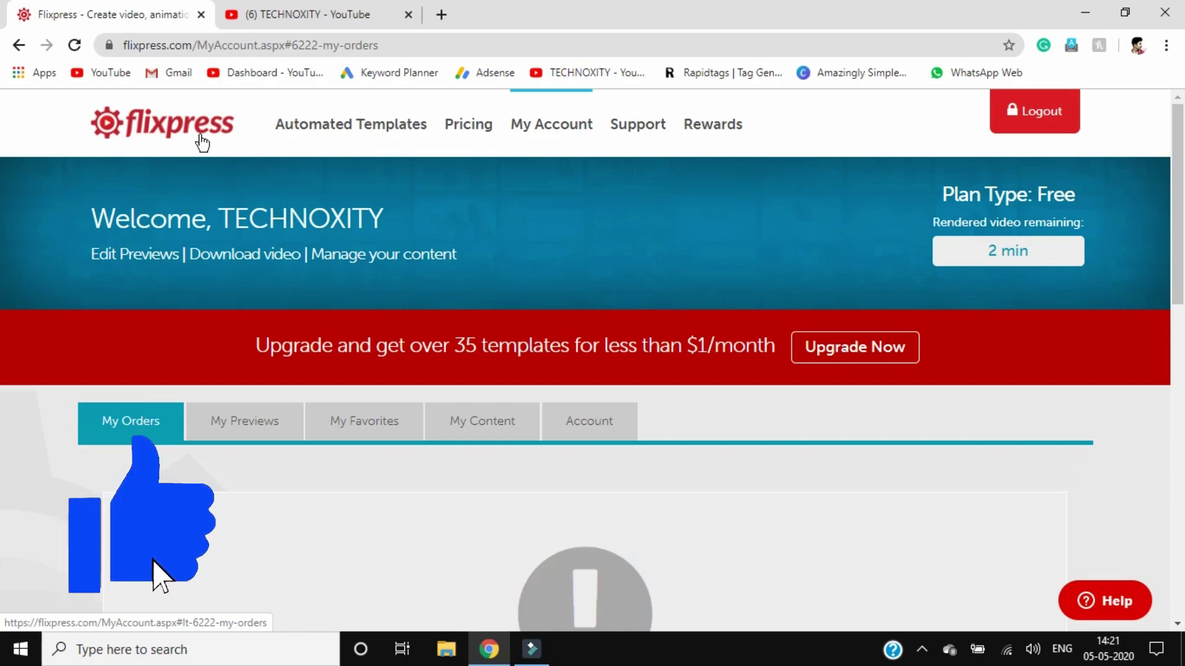
pyautogui.click(230, 423)
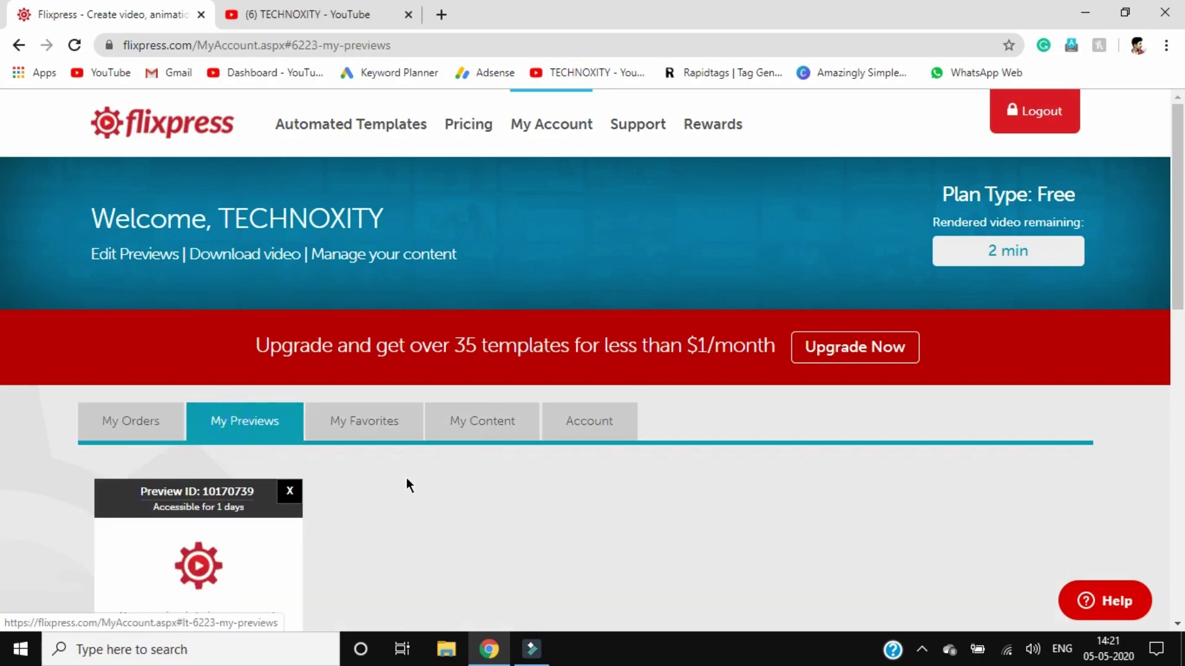
pyautogui.scroll(-3, 211, 405)
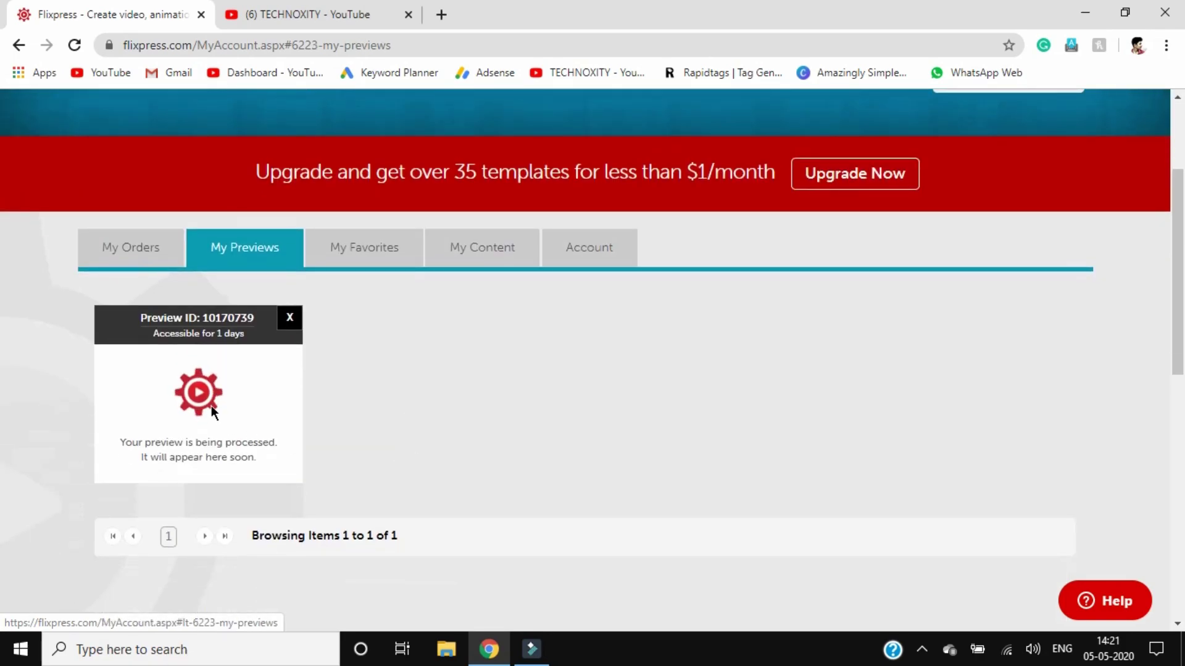
pyautogui.click(145, 258)
# Step: Navigate back to the Automated Templates page
pyautogui.click(20, 46)
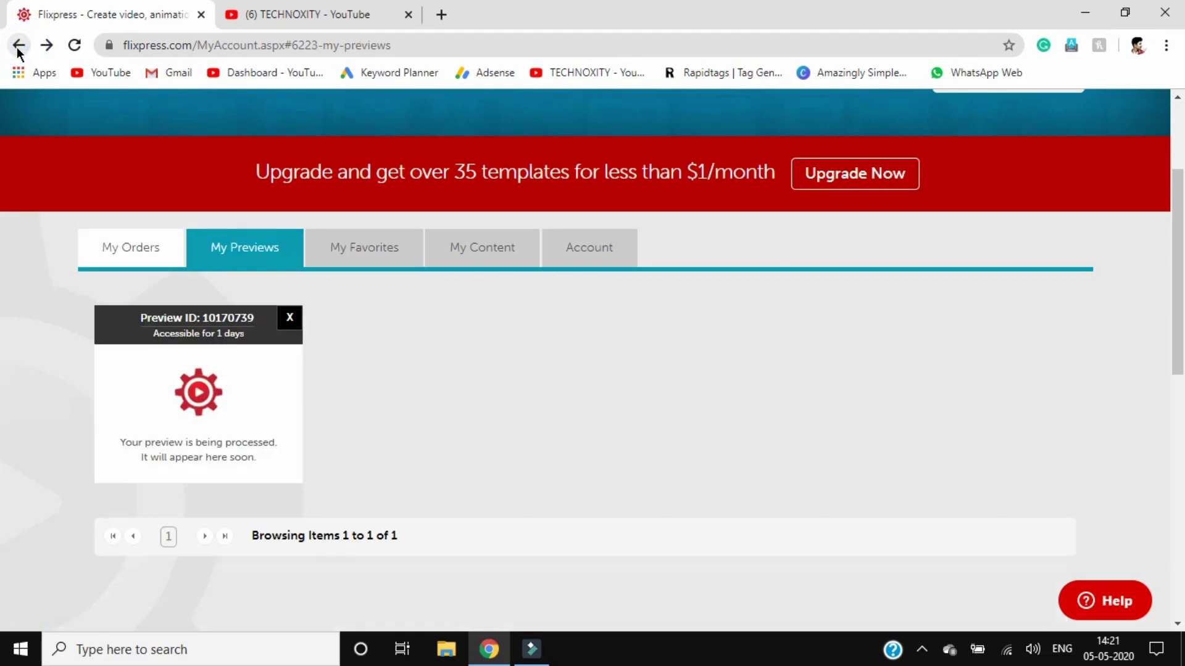
pyautogui.click(20, 45)
pyautogui.click(23, 46)
pyautogui.scroll(3, 336, 211)
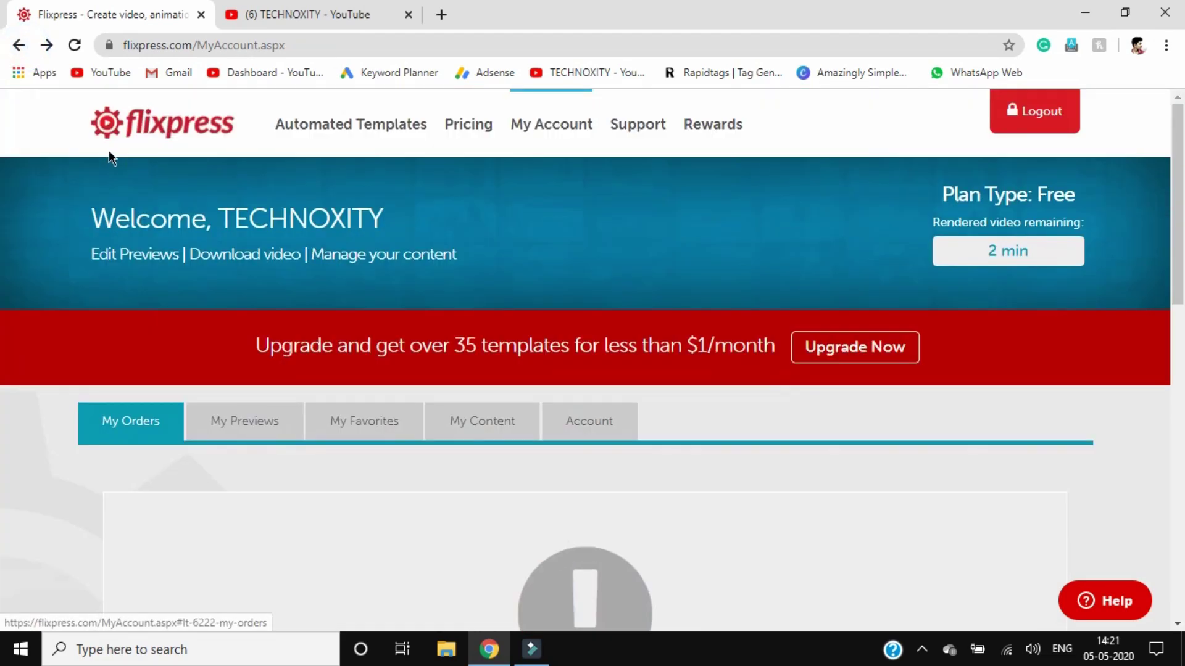
pyautogui.click(21, 45)
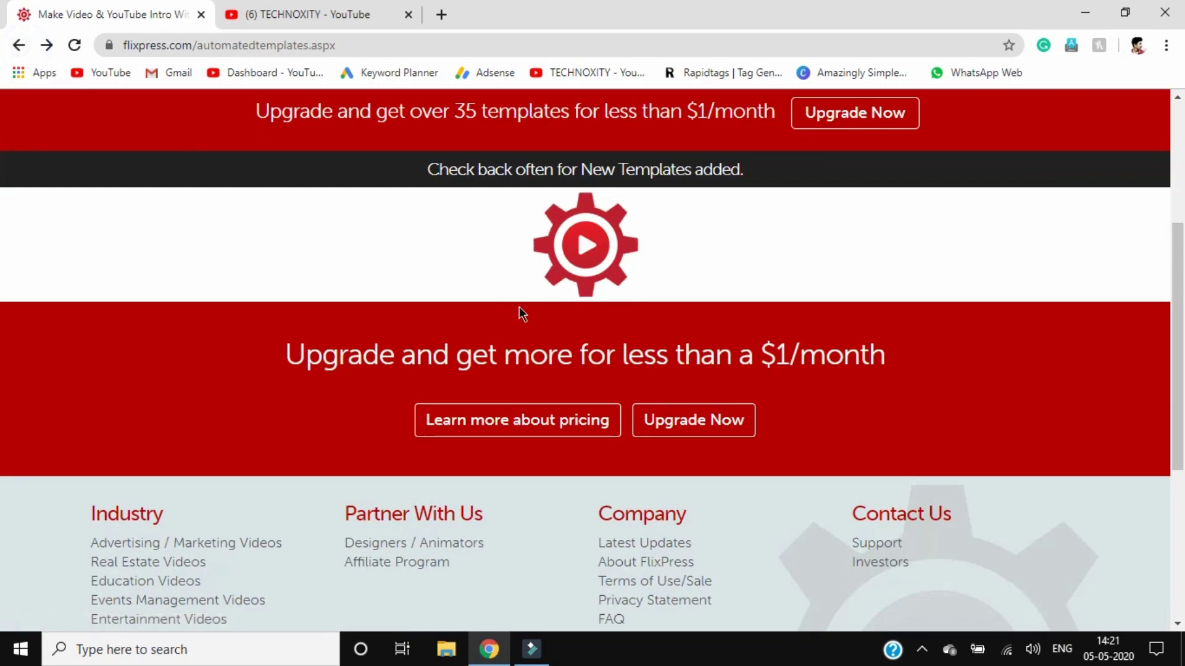
# Step: Open the Cubic Fall Intro template and start customizing it
pyautogui.scroll(4, 520, 306)
pyautogui.scroll(-5, 521, 318)
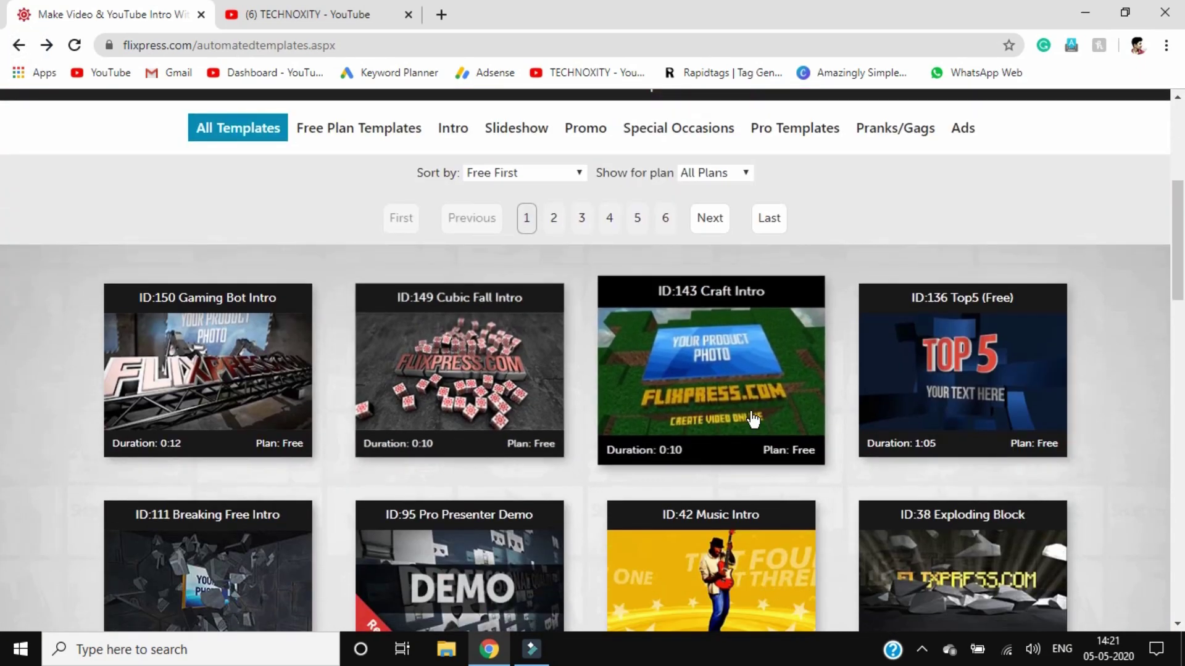
pyautogui.scroll(-2, 466, 460)
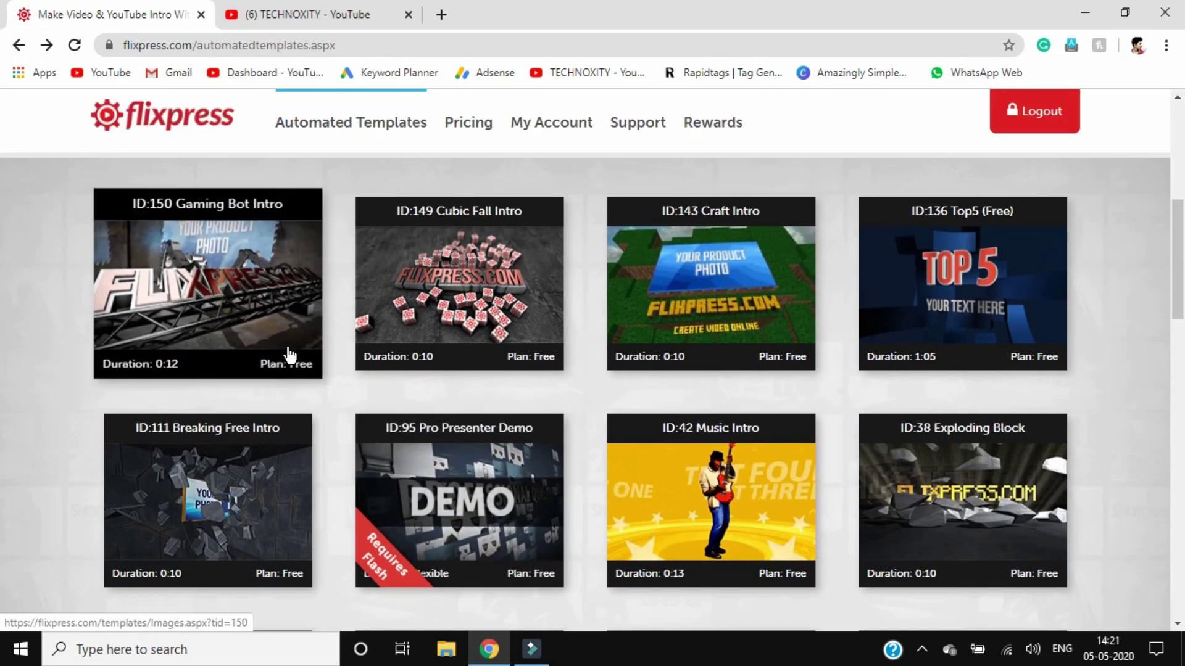
pyautogui.click(477, 336)
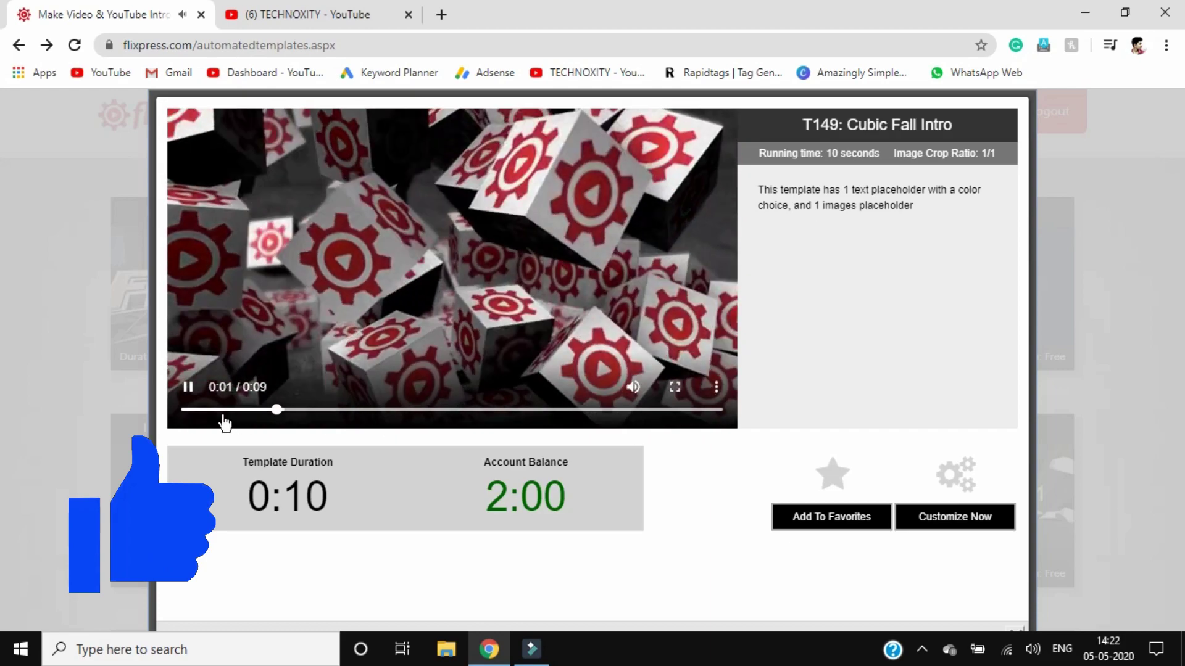
pyautogui.click(187, 386)
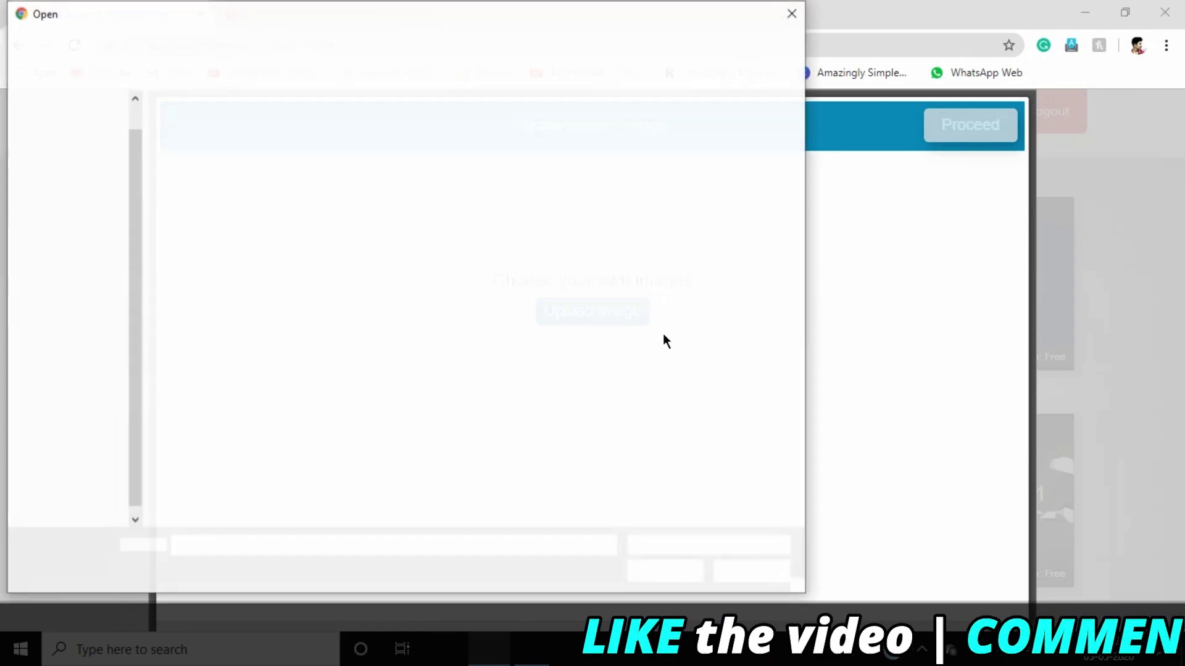
# Step: Upload the 'logo for adandac' image, shown via All Files, and accept its crop
pyautogui.click(716, 546)
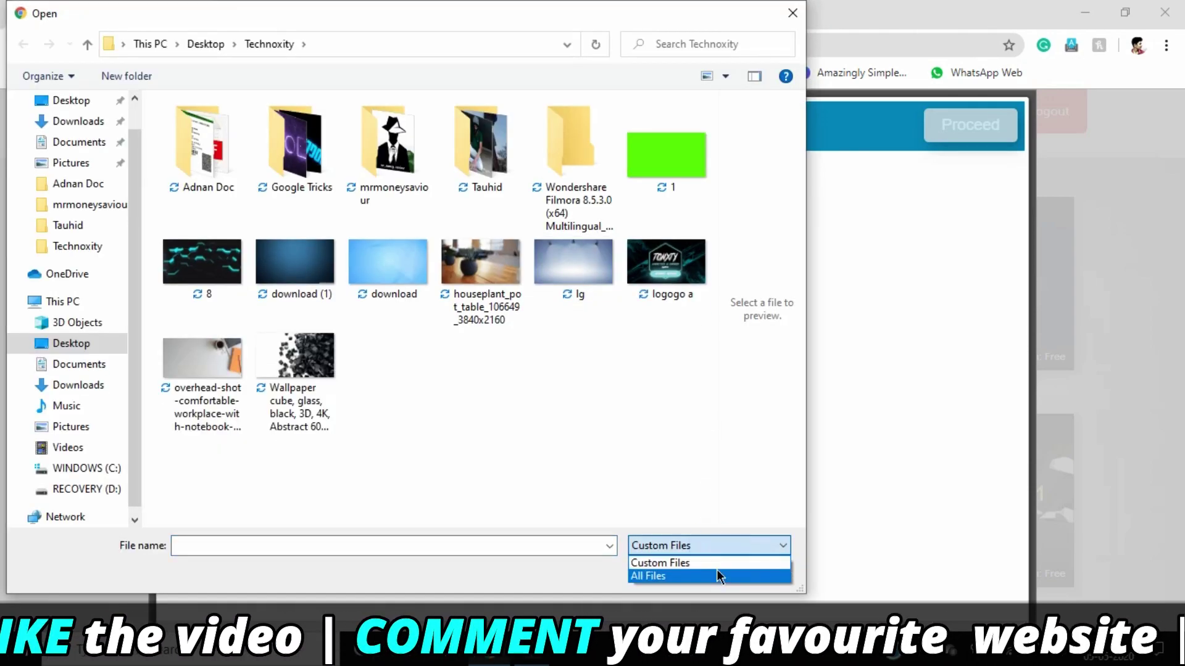
pyautogui.click(718, 576)
pyautogui.scroll(-8, 492, 290)
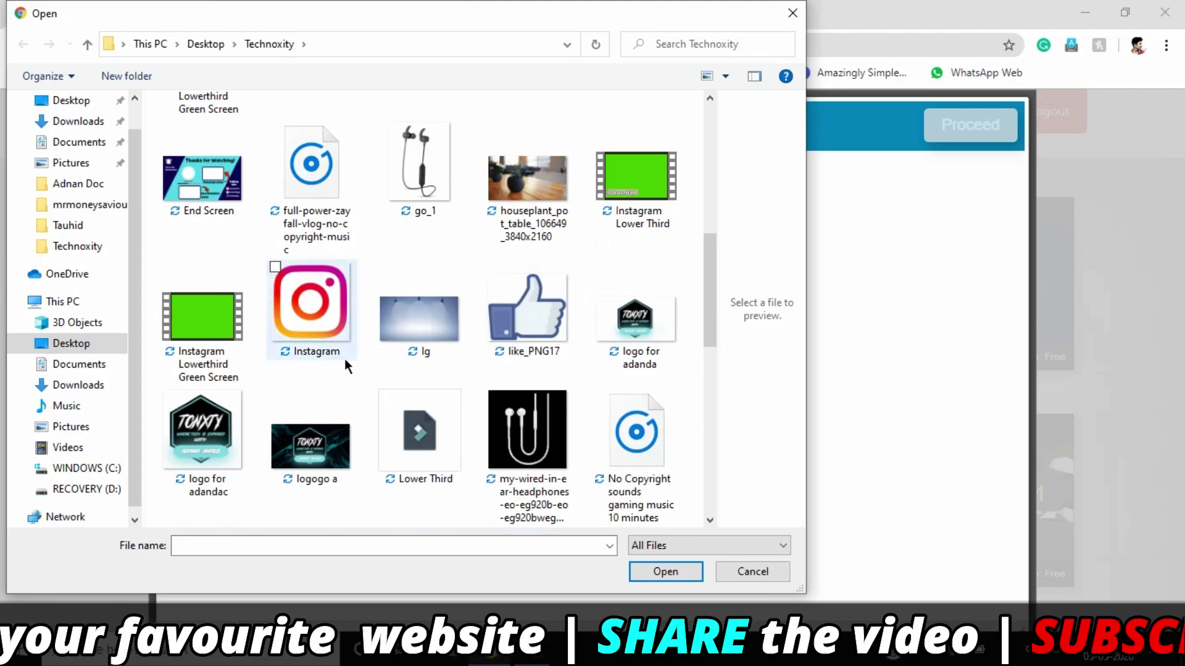
pyautogui.click(200, 432)
pyautogui.click(665, 572)
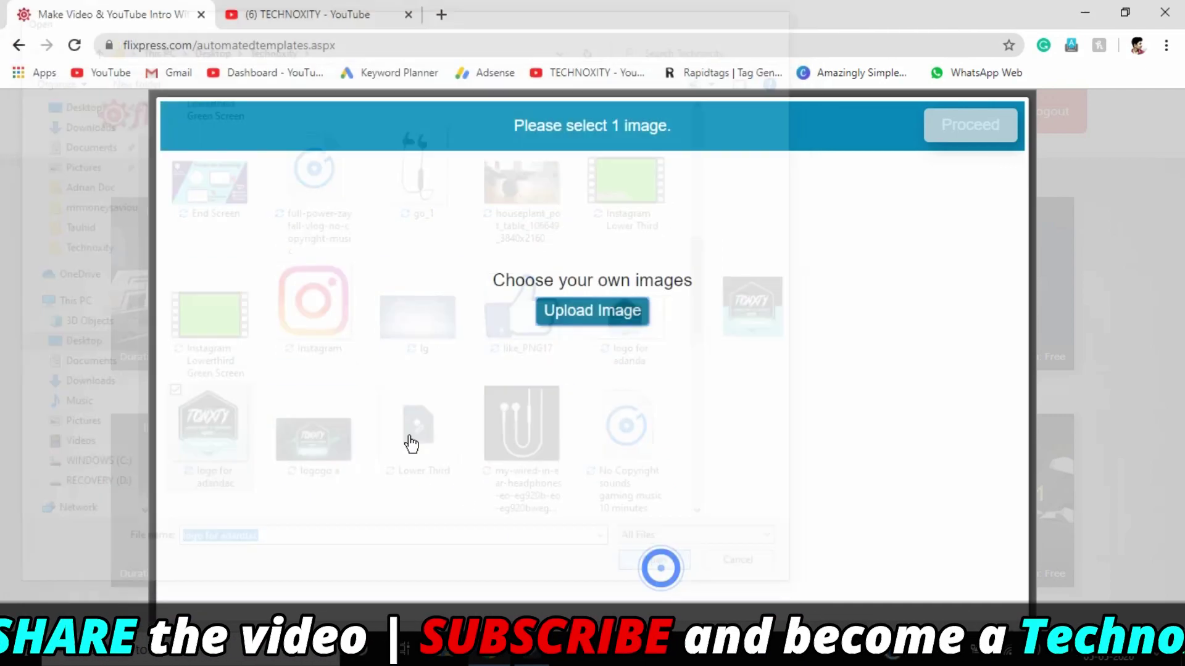
pyautogui.click(926, 122)
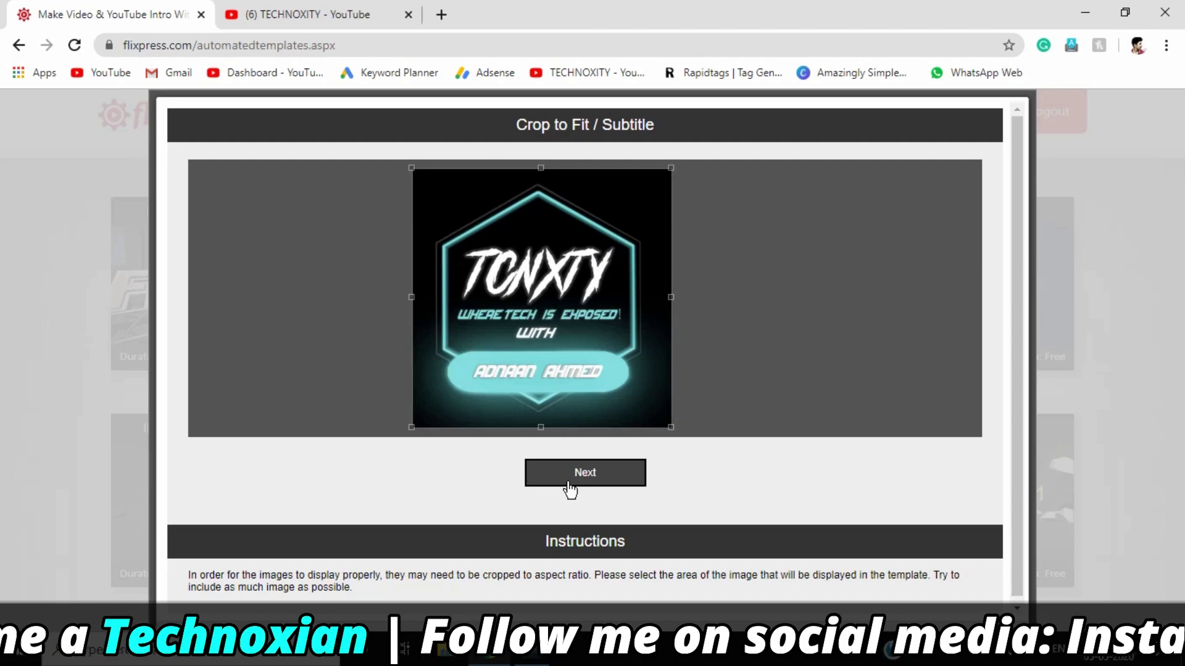
pyautogui.click(567, 483)
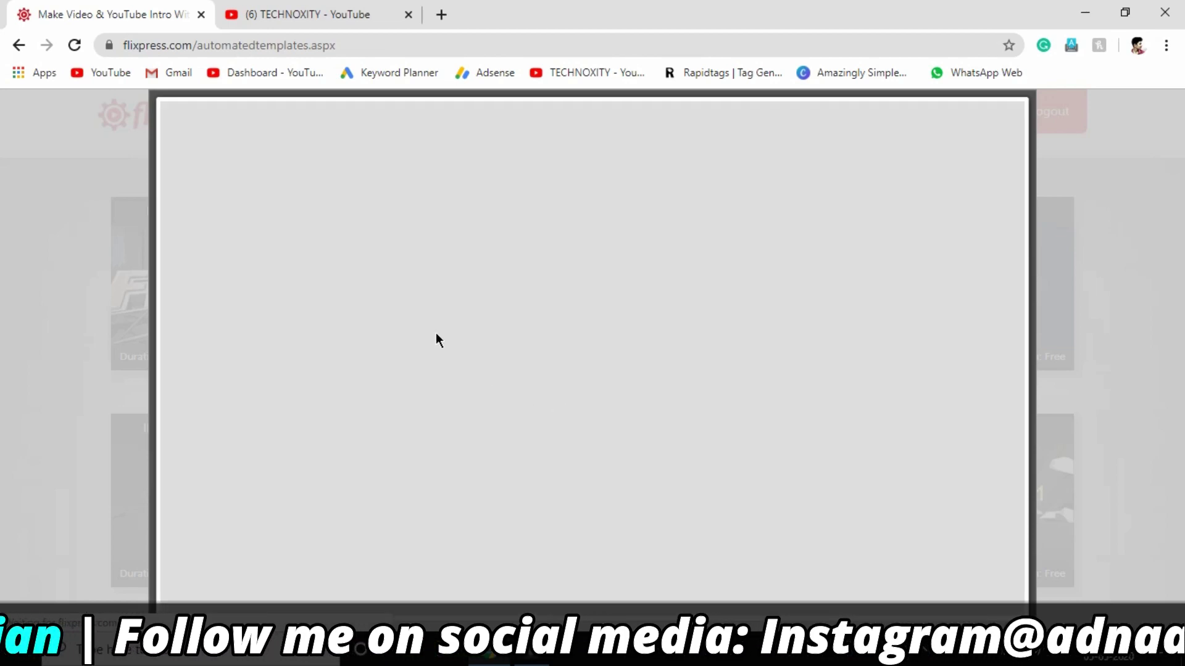
# Step: Title the intro TECHNOXITY in blue 16B5FF, choose 1080p, and submit the order
pyautogui.click(471, 206)
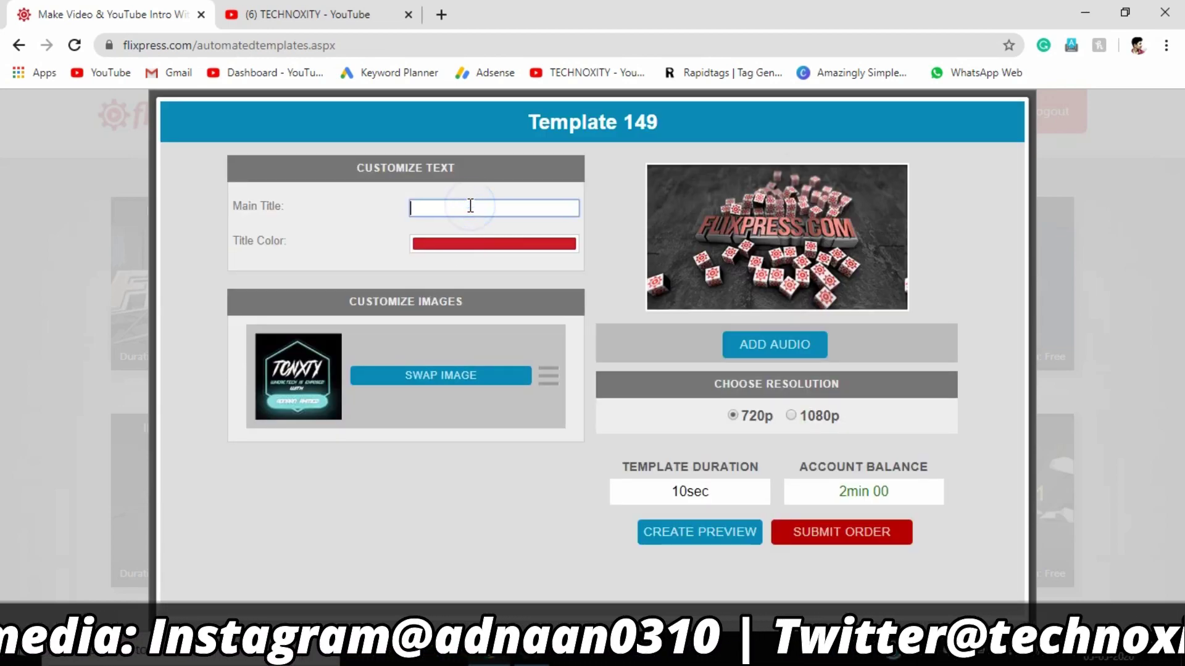
pyautogui.write('TECHNOXIT')
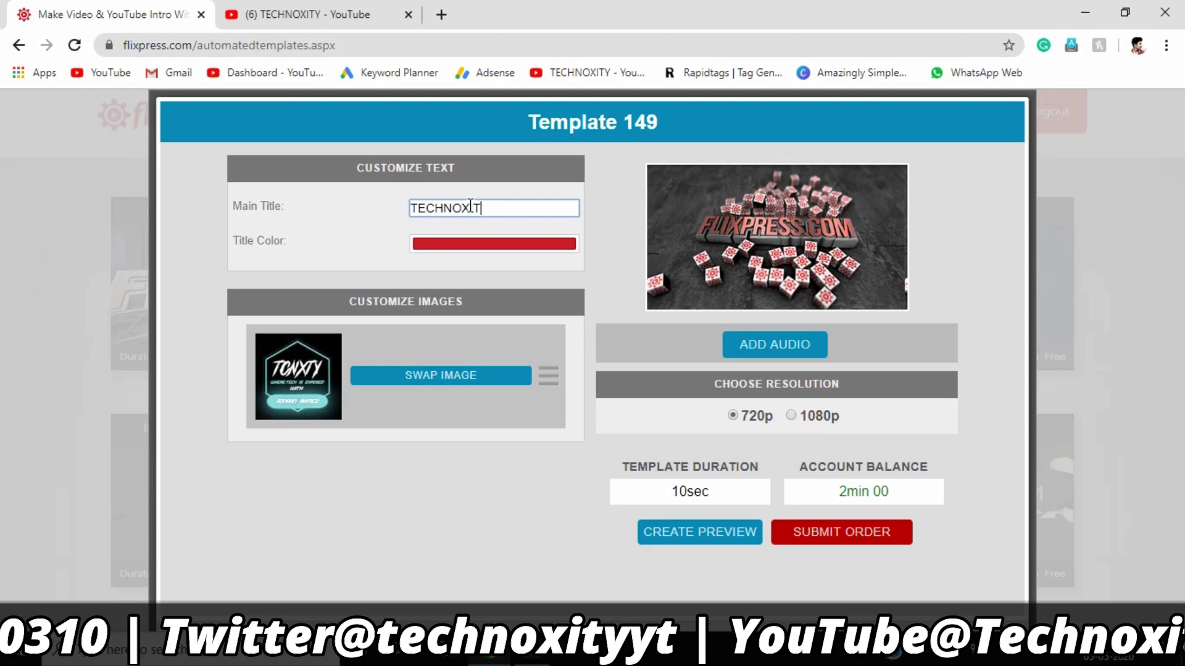
pyautogui.write('Y')
pyautogui.click(479, 245)
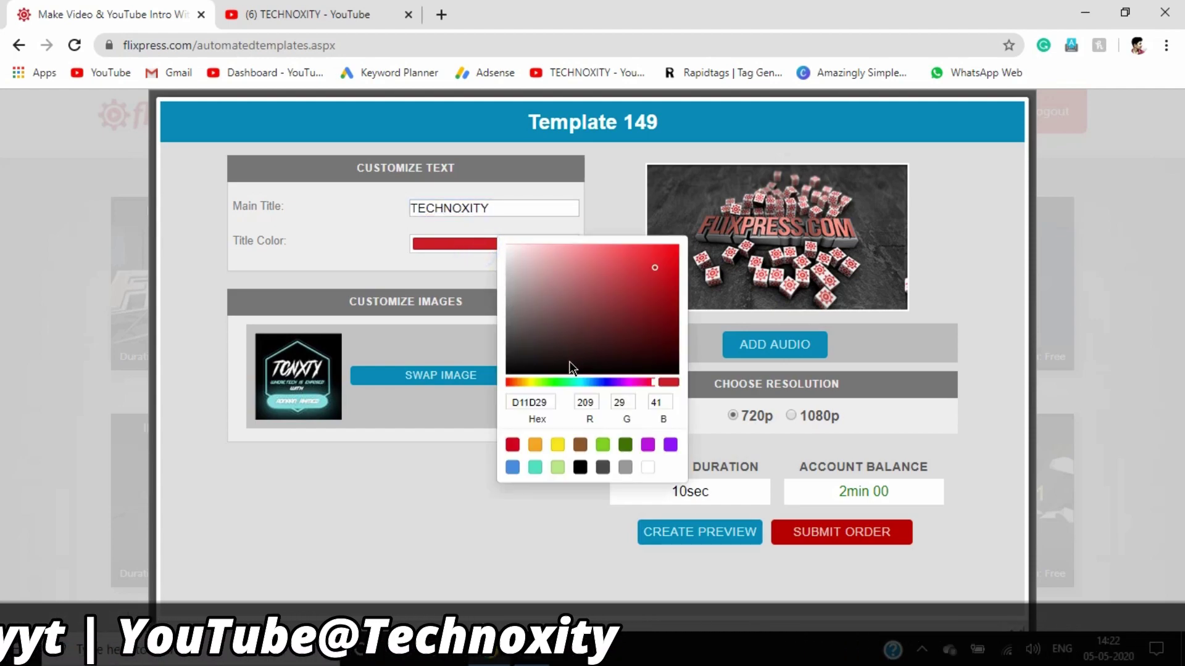
pyautogui.moveTo(580, 383); pyautogui.dragTo(588, 383)
pyautogui.moveTo(645, 296); pyautogui.dragTo(674, 246)
pyautogui.click(445, 497)
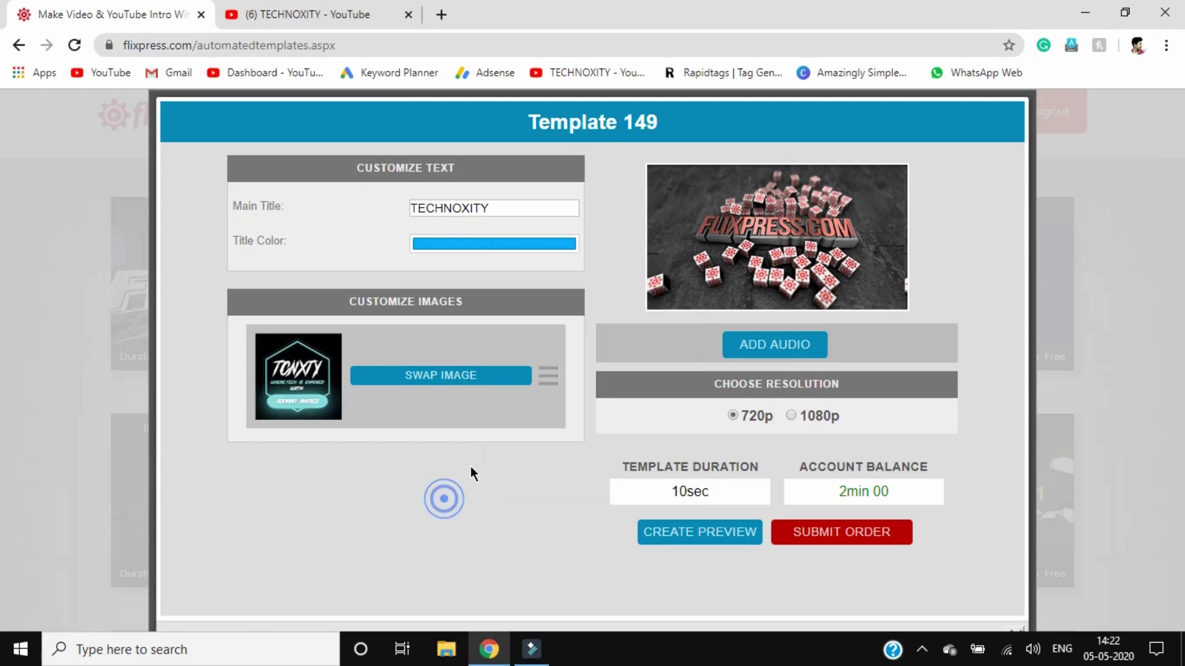
pyautogui.click(802, 414)
pyautogui.click(806, 537)
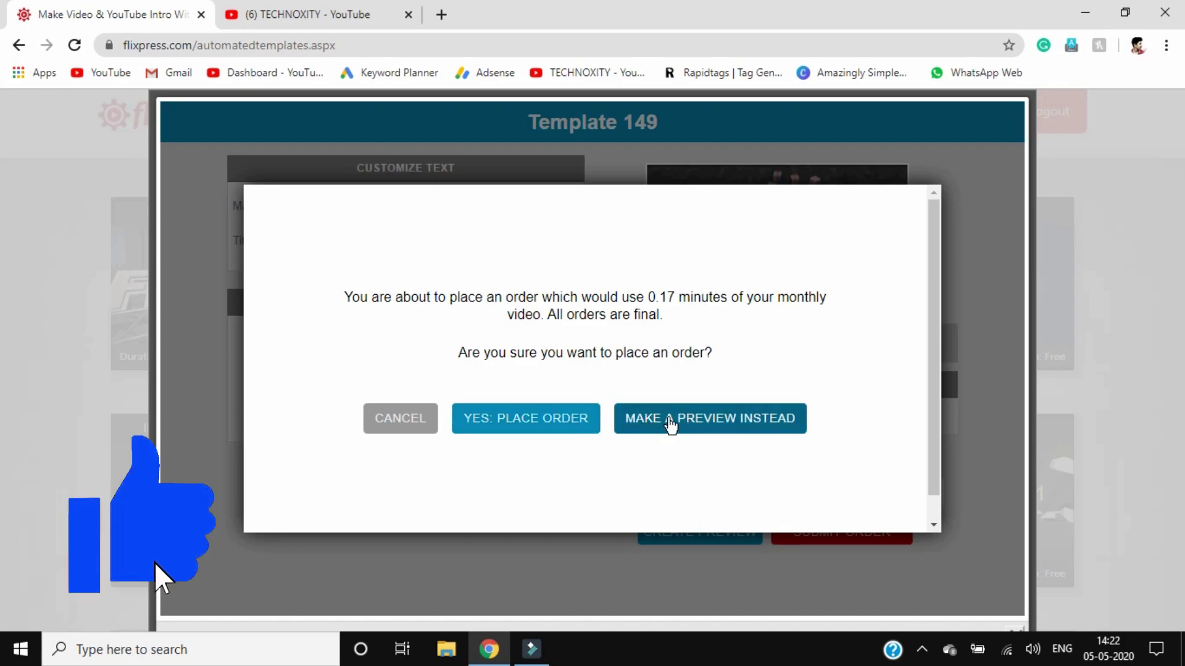
# Step: Confirm the 0.17-minute order, then browse My Orders and My Previews, dismissing the offer popup
pyautogui.click(570, 431)
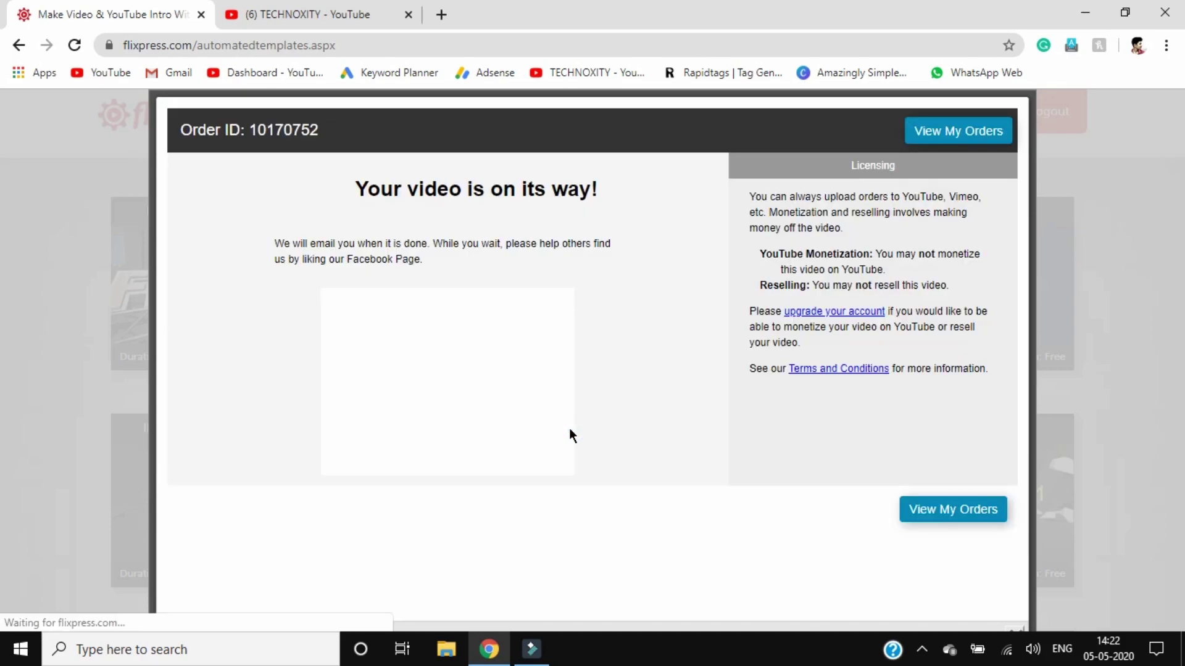
pyautogui.click(934, 523)
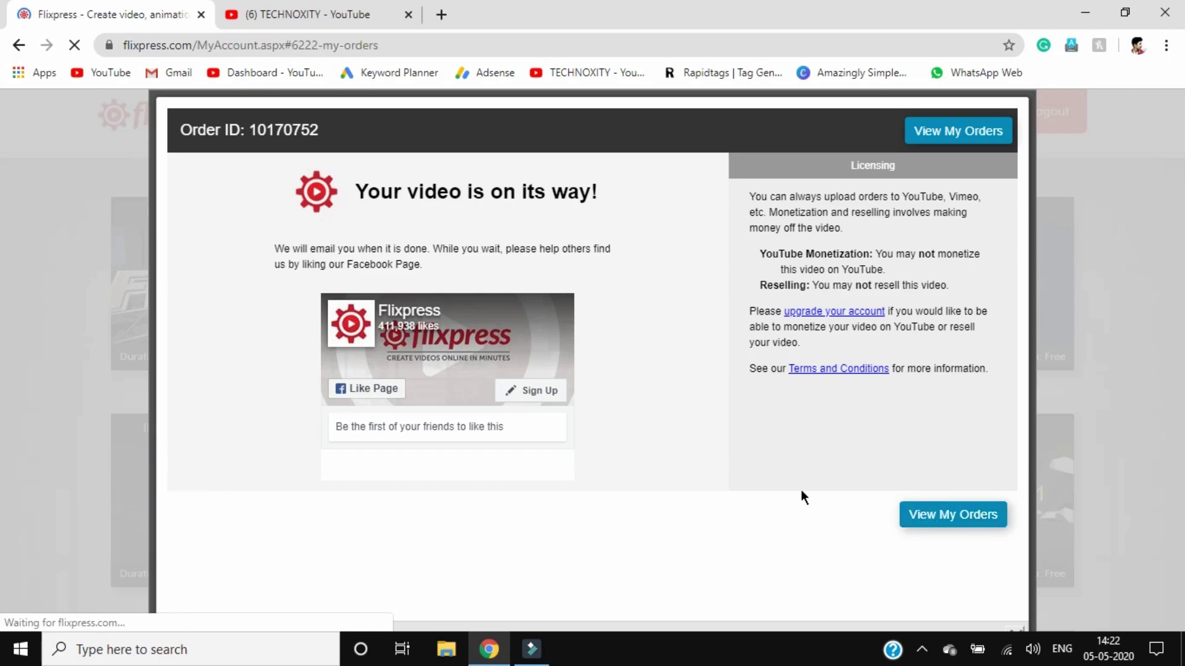
pyautogui.scroll(-3, 546, 392)
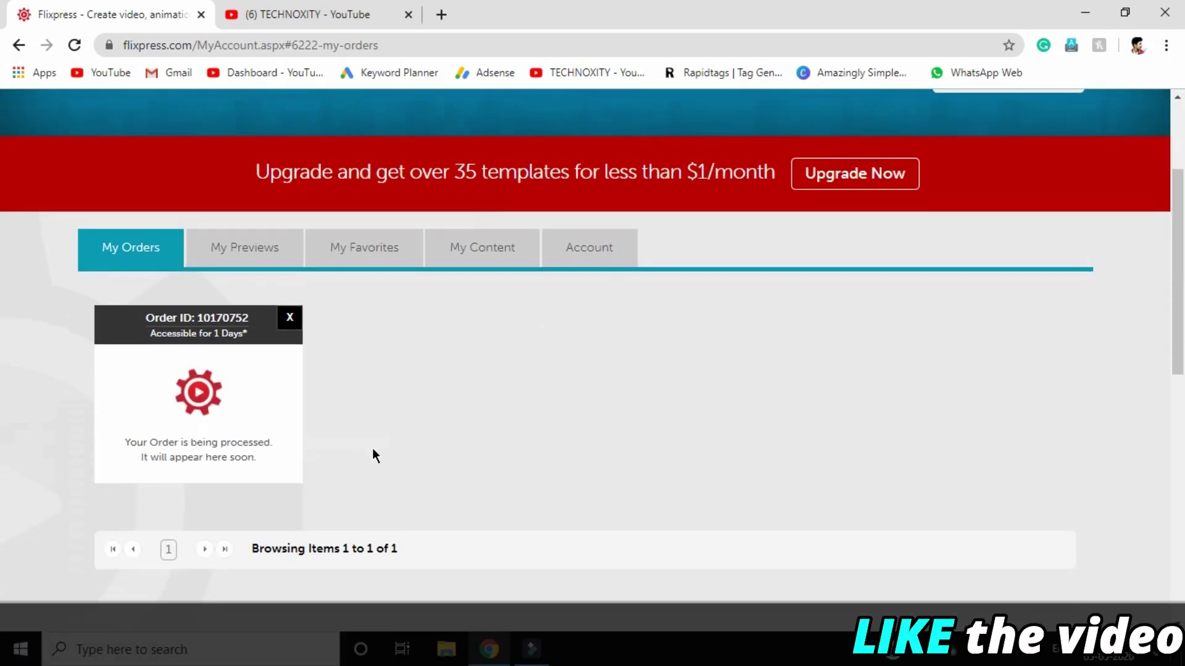
pyautogui.click(237, 250)
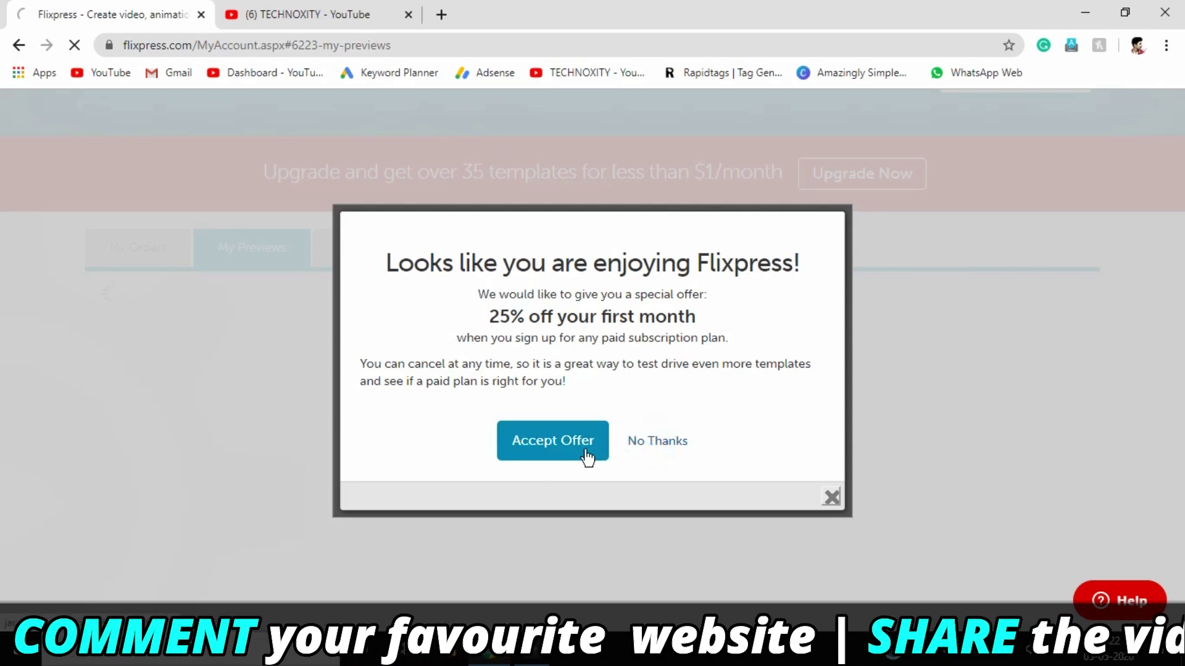
pyautogui.click(829, 495)
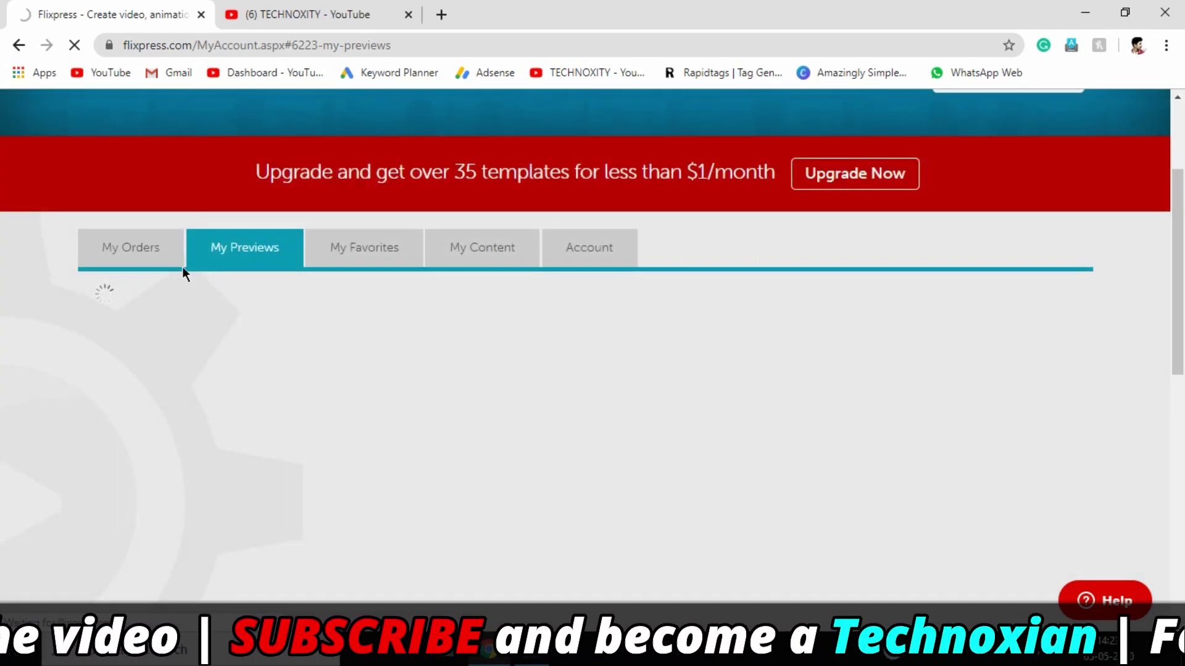
pyautogui.click(151, 258)
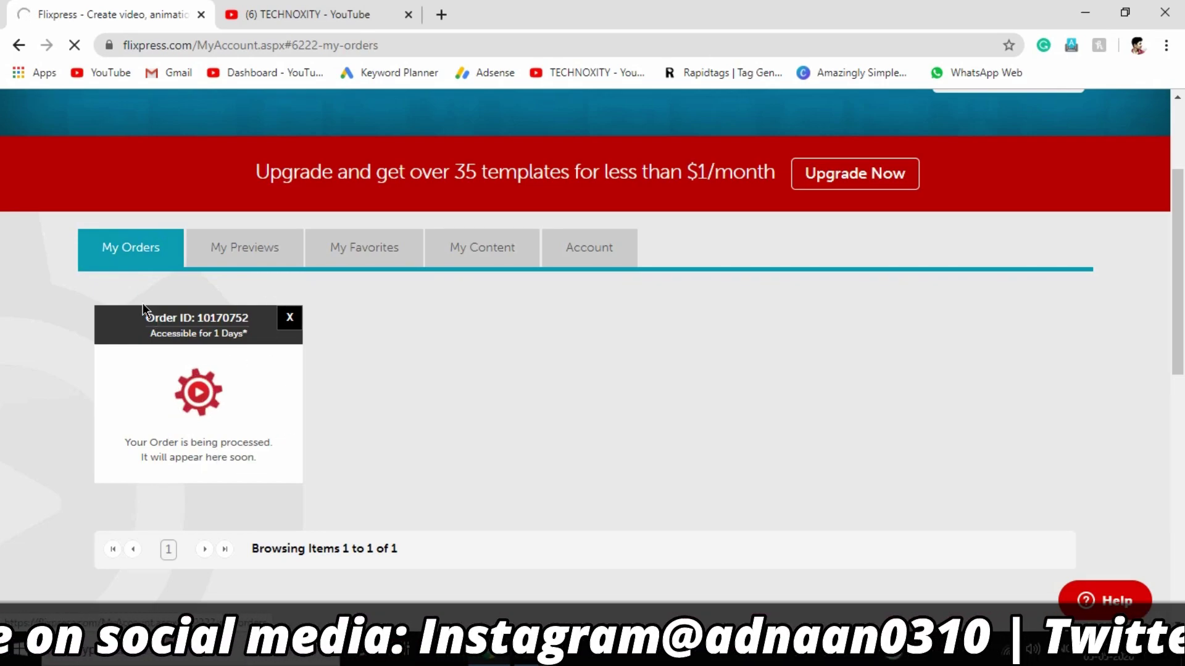
pyautogui.click(229, 245)
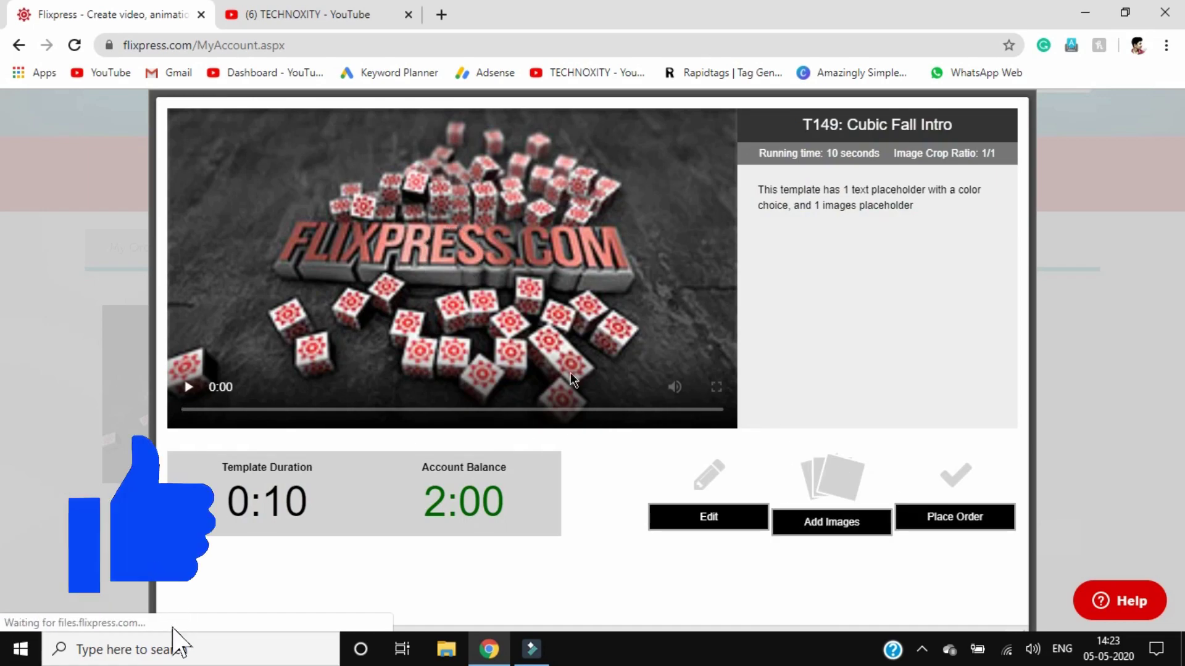
# Step: Play the Cubic Fall Intro preview from the start until TECHNOXITY appears at 0:09
pyautogui.click(187, 388)
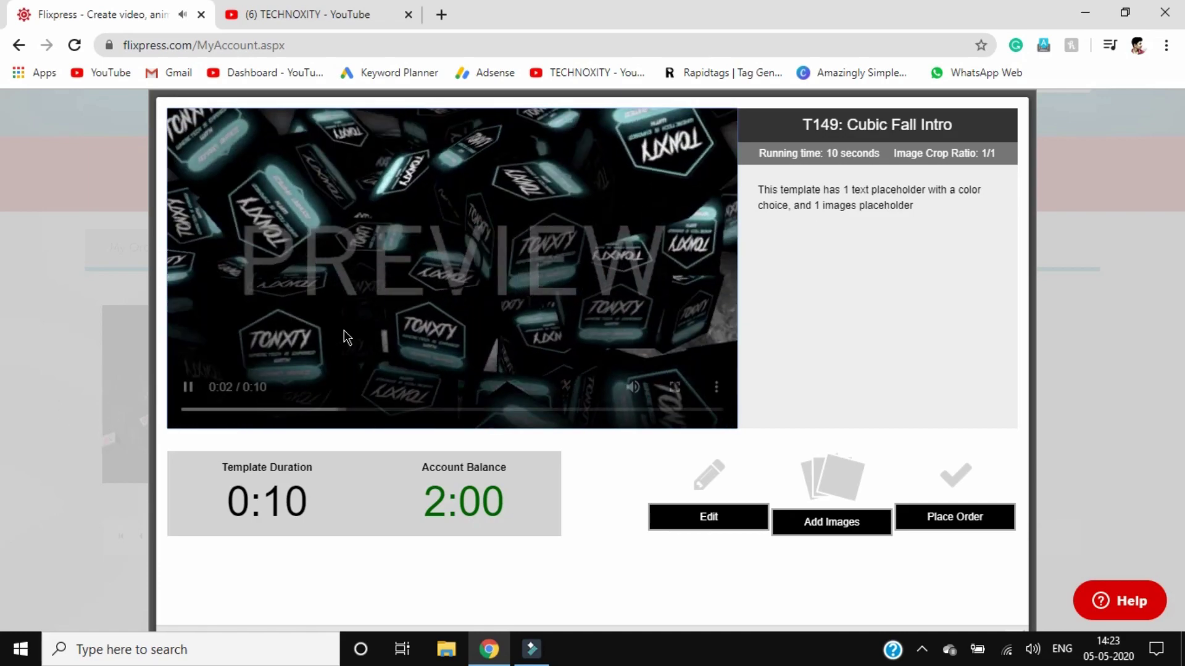
pyautogui.moveTo(338, 411); pyautogui.dragTo(61, 417)
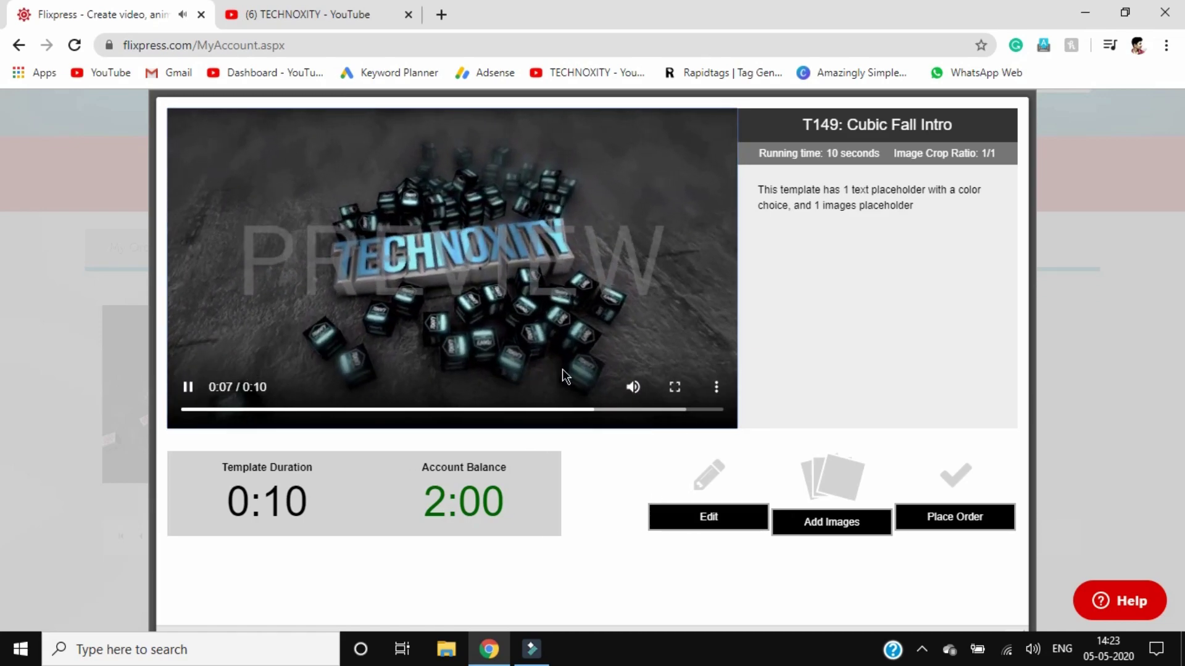
pyautogui.click(191, 386)
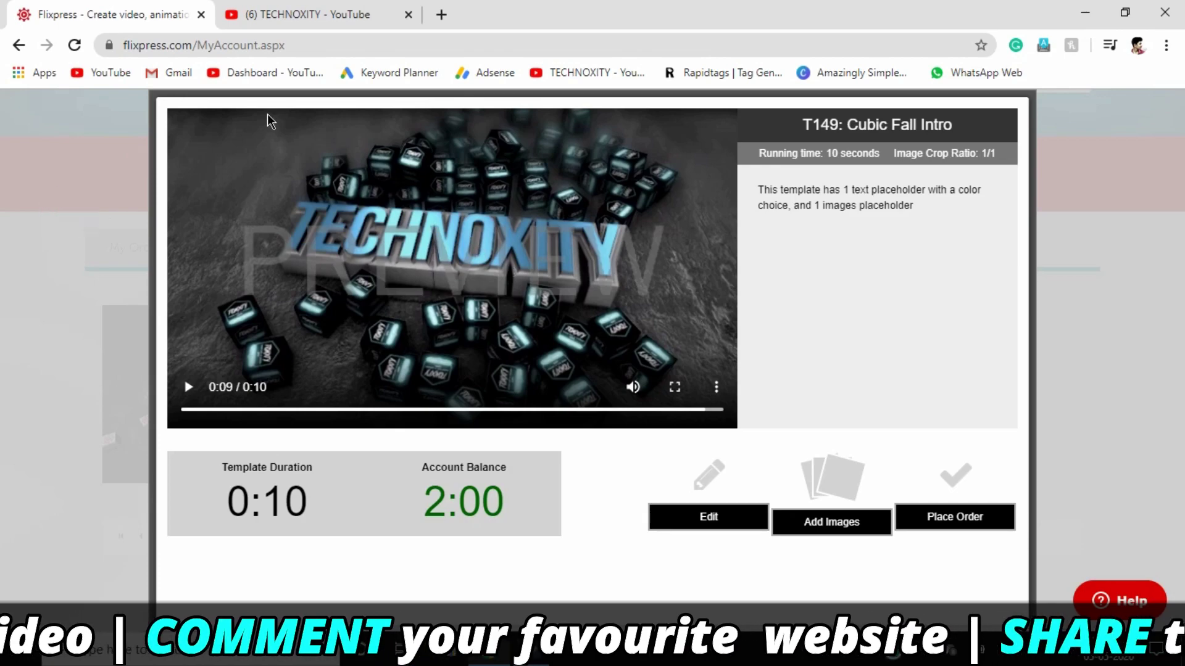
pyautogui.click(309, 13)
pyautogui.click(125, 11)
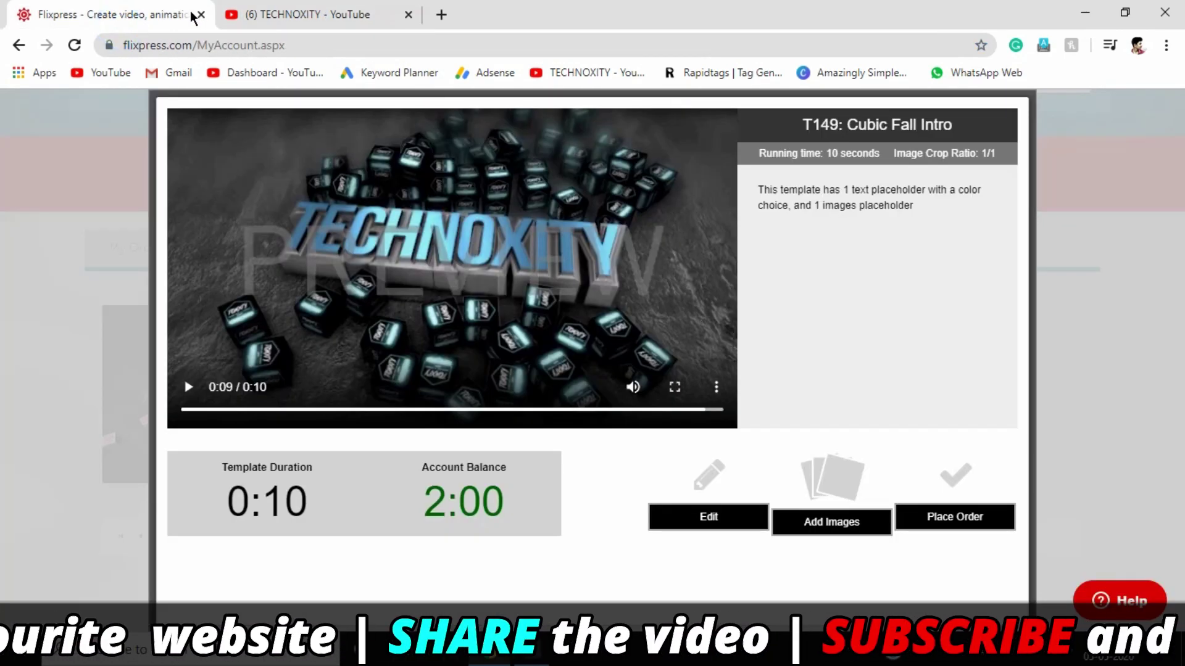
# Step: Go to the Panzoid website from the address bar
pyautogui.click(207, 46)
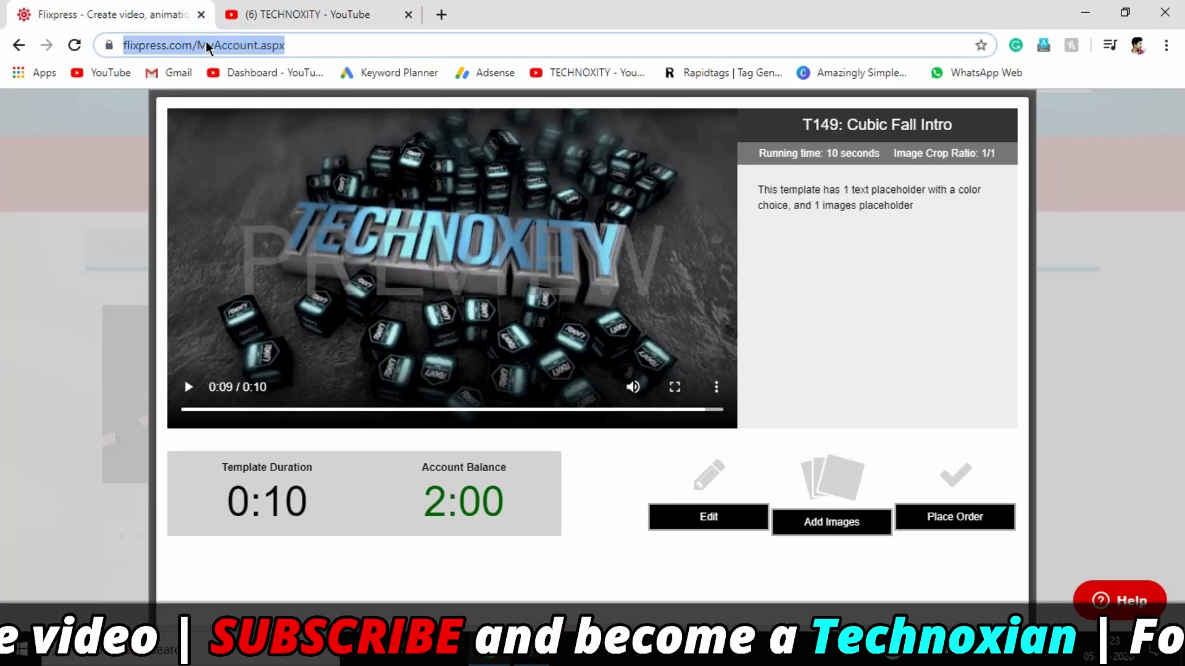
pyautogui.write('panzoid')
pyautogui.press('Return')
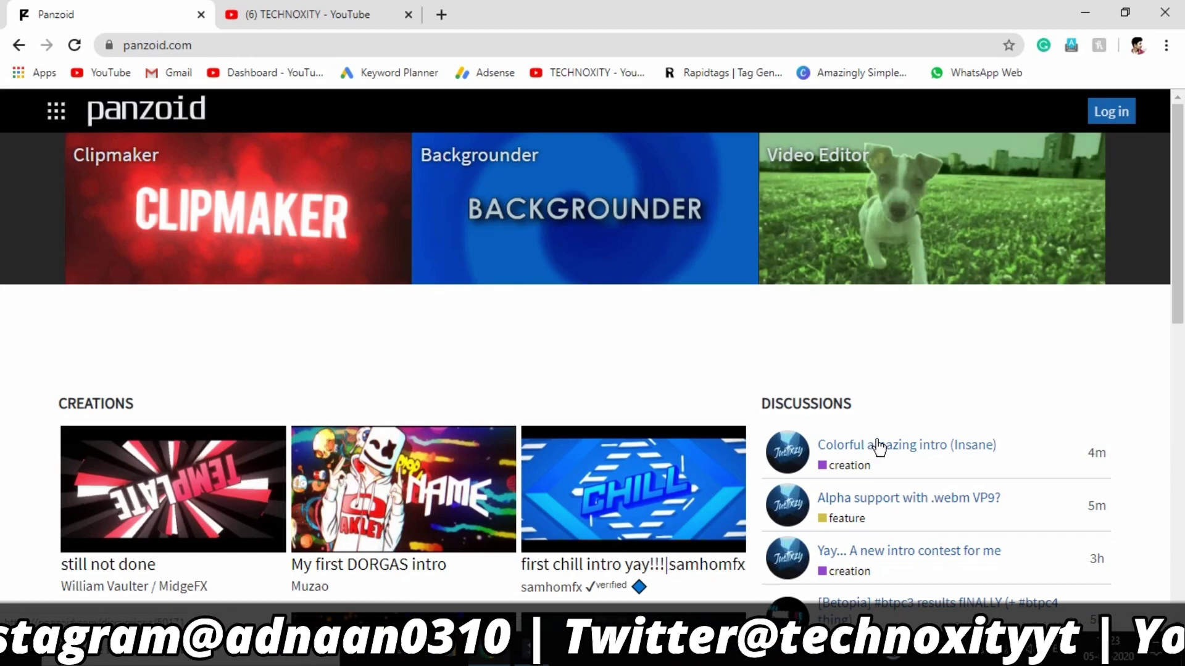
# Step: Open the TEMPLATE creation 'still not done' in a new tab and switch to it
pyautogui.scroll(-4, 876, 448)
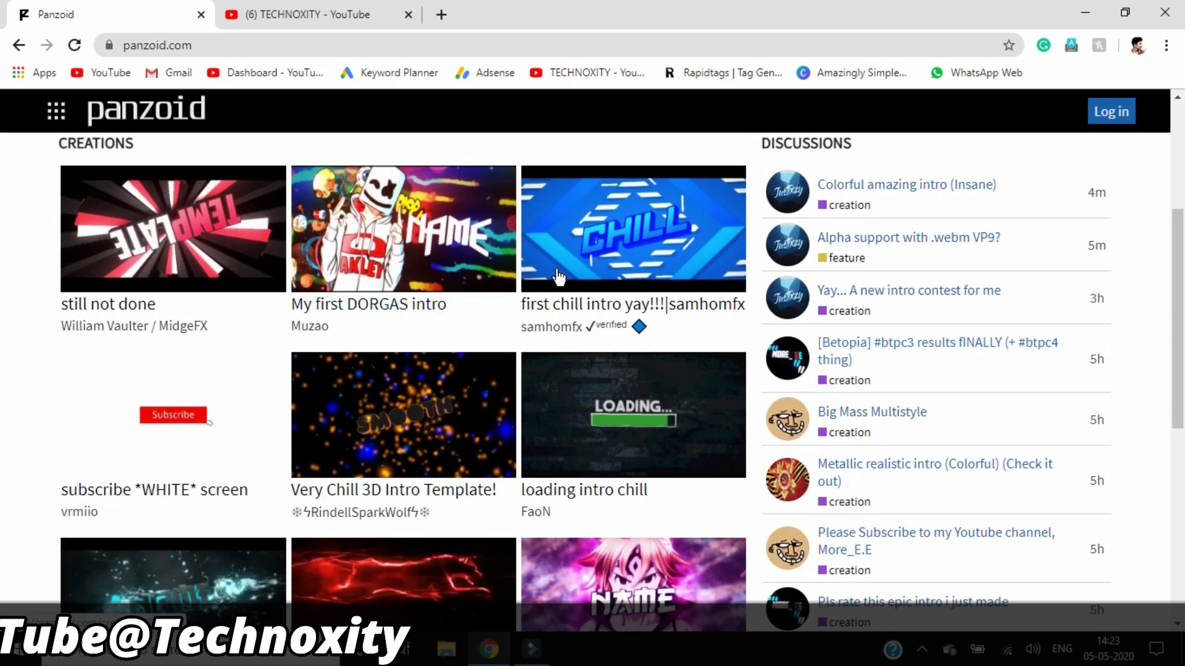
pyautogui.scroll(1, 426, 333)
pyautogui.rightClick(183, 353)
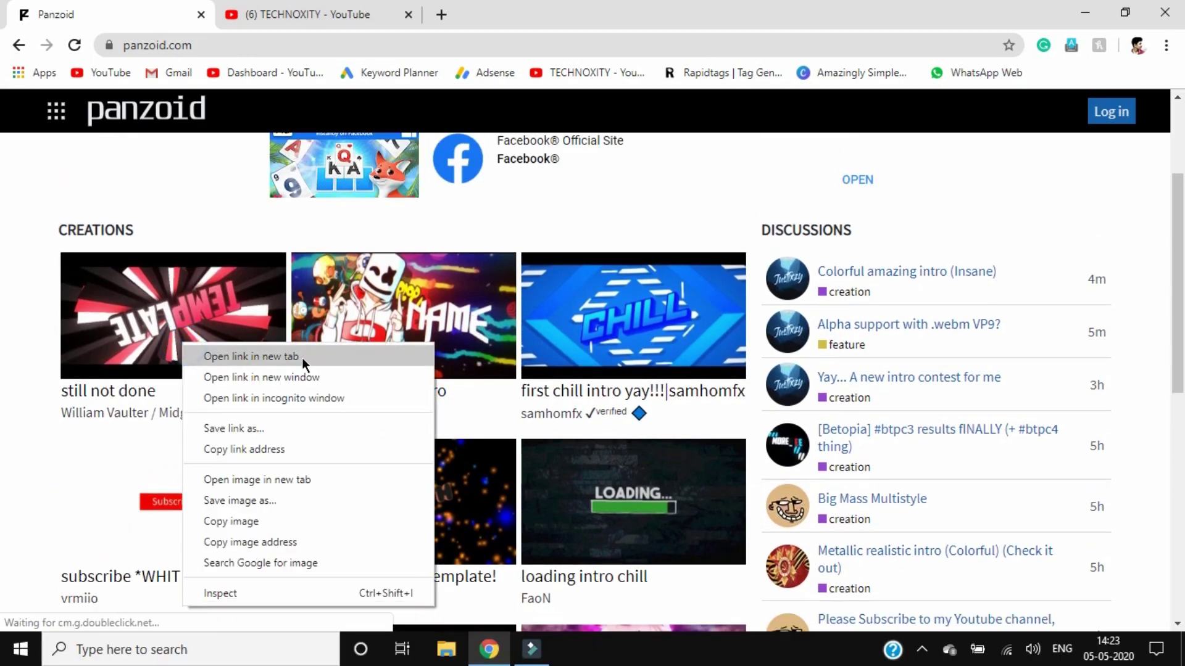
pyautogui.click(302, 357)
pyautogui.click(290, 12)
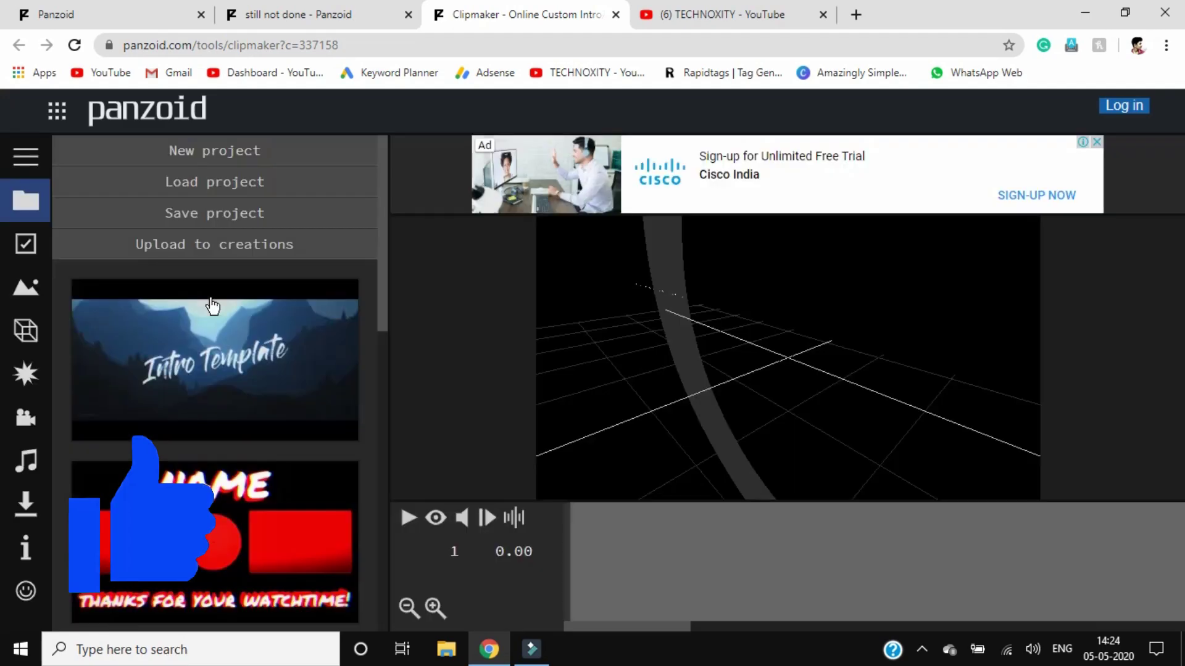
# Step: Pause the TEMPLATE intro preview at about 10.70 s so the project can be edited
pyautogui.click(669, 370)
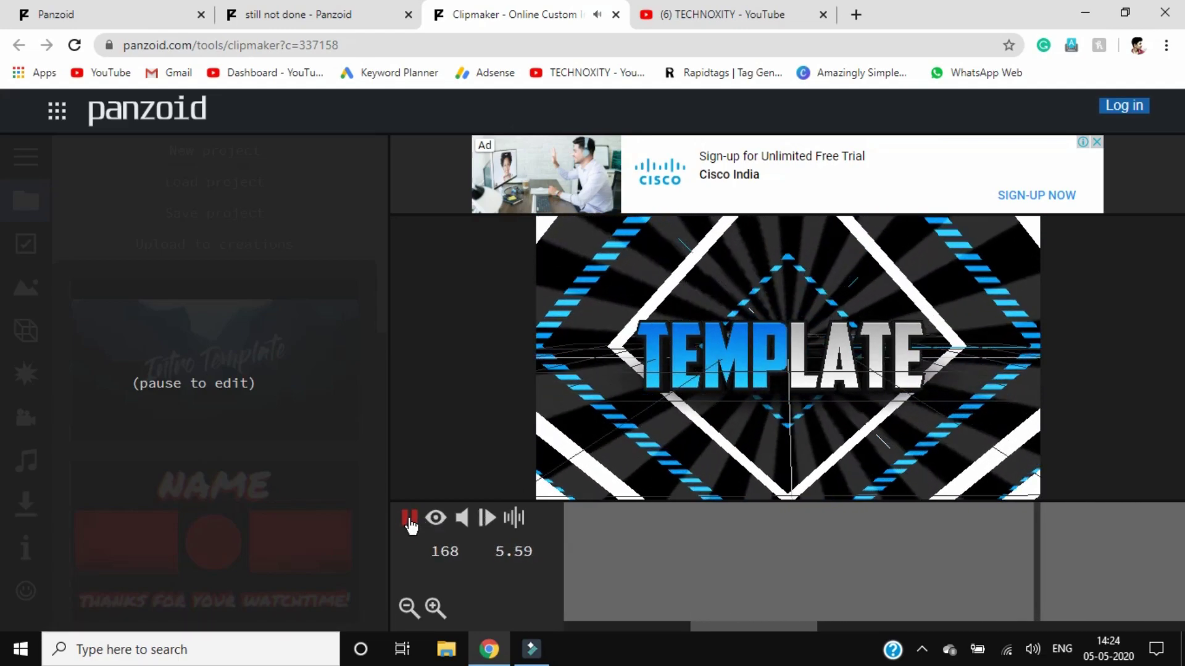
pyautogui.click(409, 521)
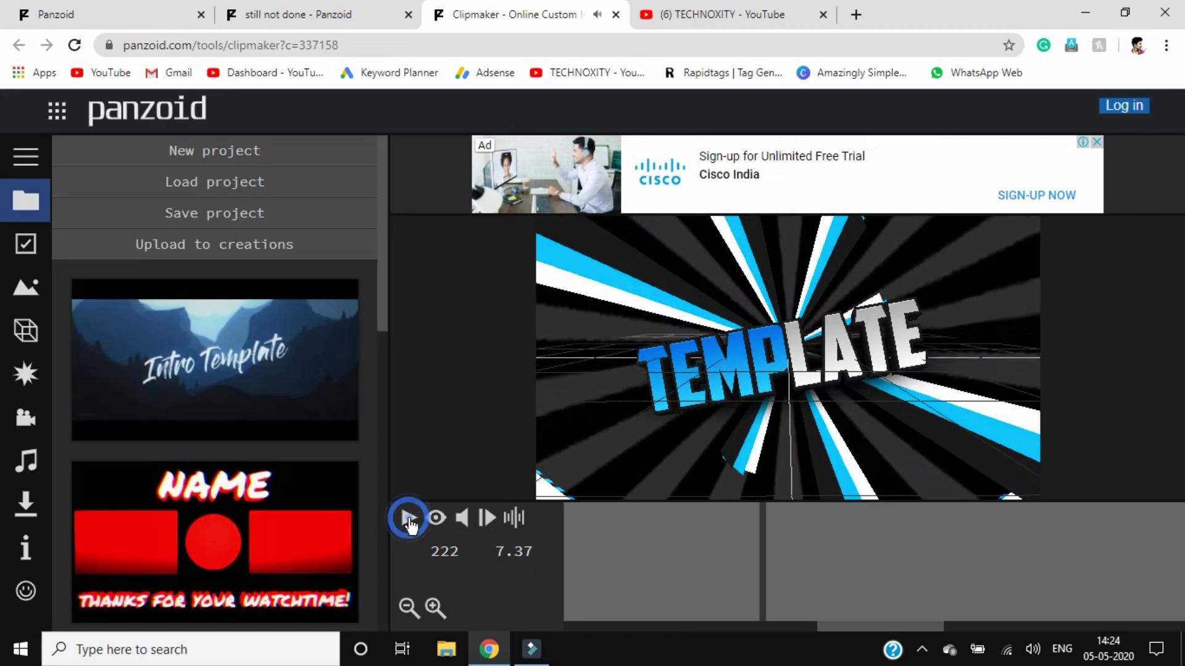
pyautogui.click(409, 521)
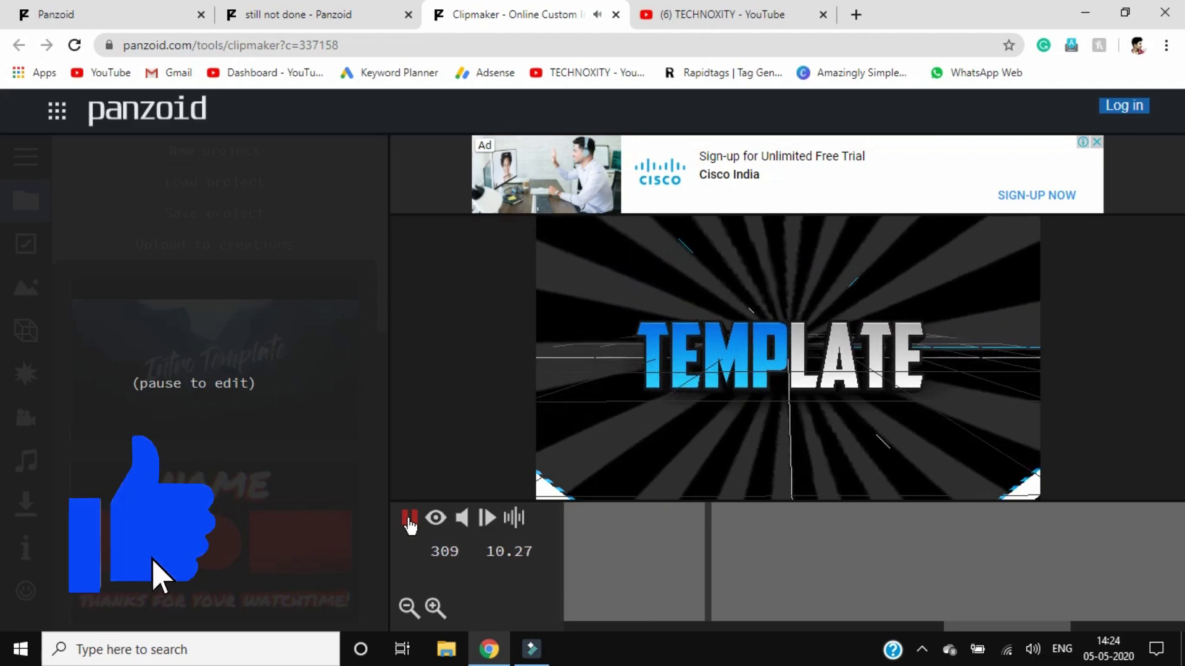
pyautogui.click(409, 521)
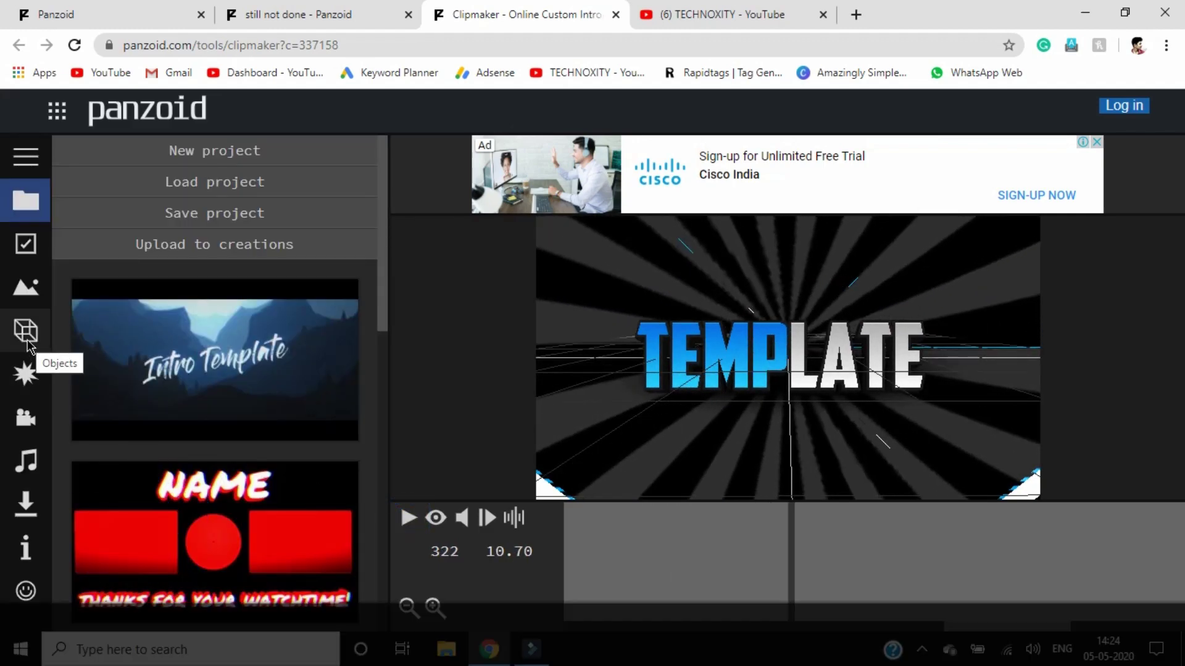
# Step: In the scene objects list, change the first TEMP text layer to TECHN
pyautogui.click(27, 342)
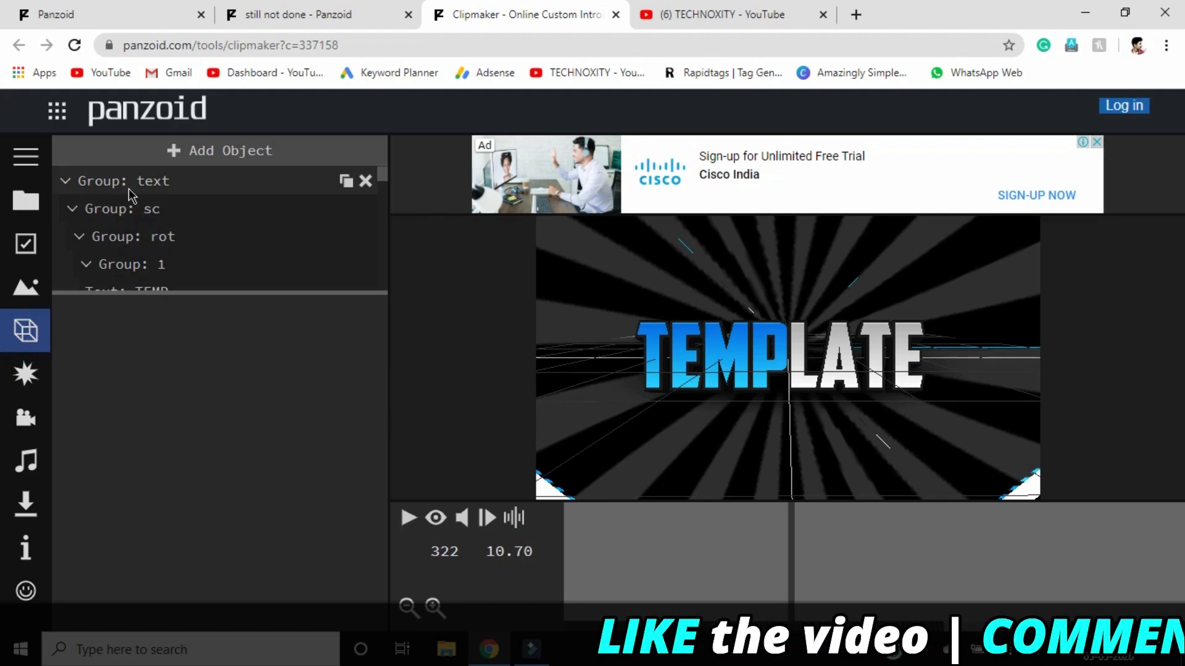
pyautogui.scroll(-5, 133, 209)
pyautogui.scroll(-3, 134, 219)
pyautogui.scroll(6, 148, 219)
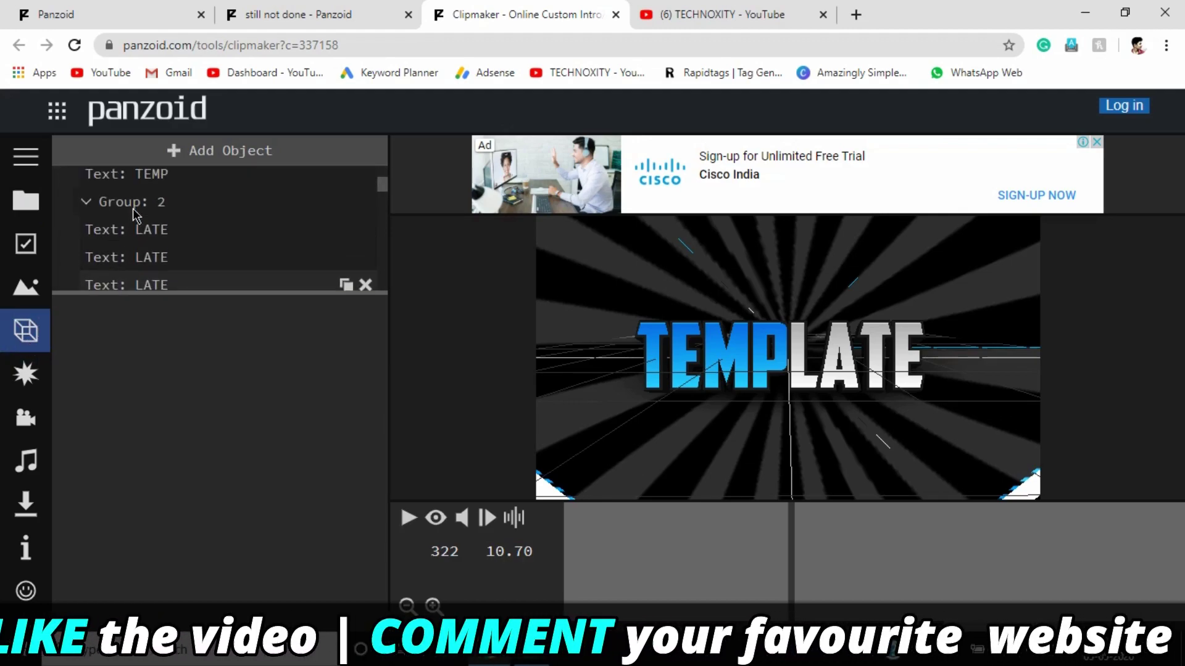
pyautogui.click(163, 210)
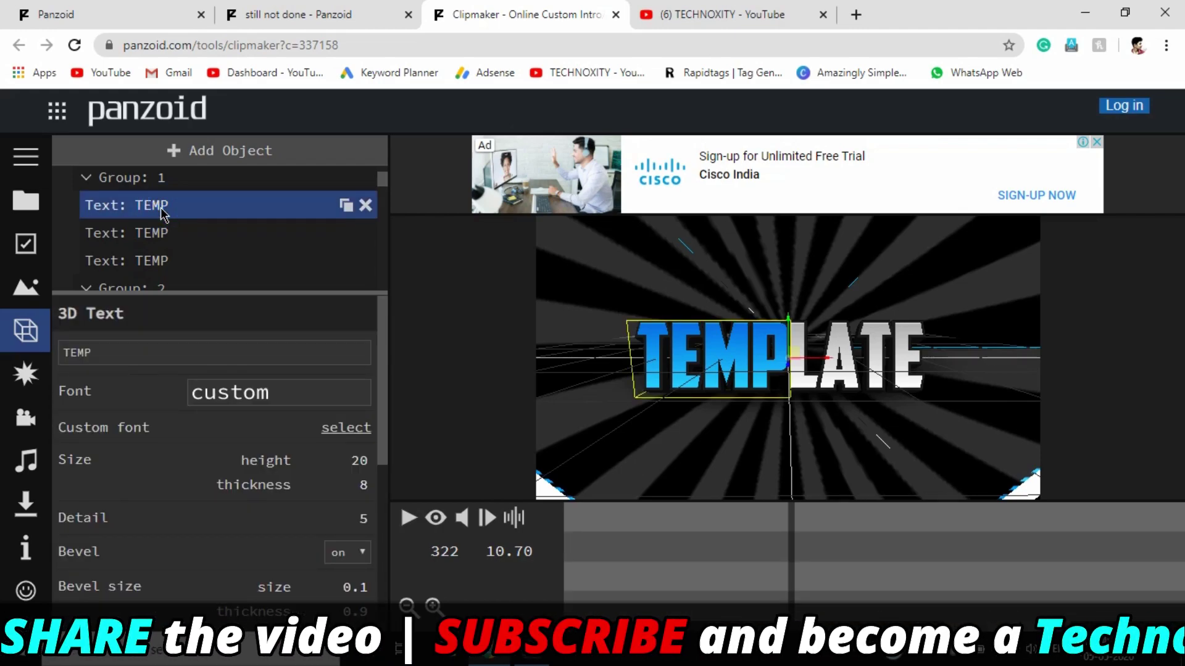
pyautogui.click(162, 211)
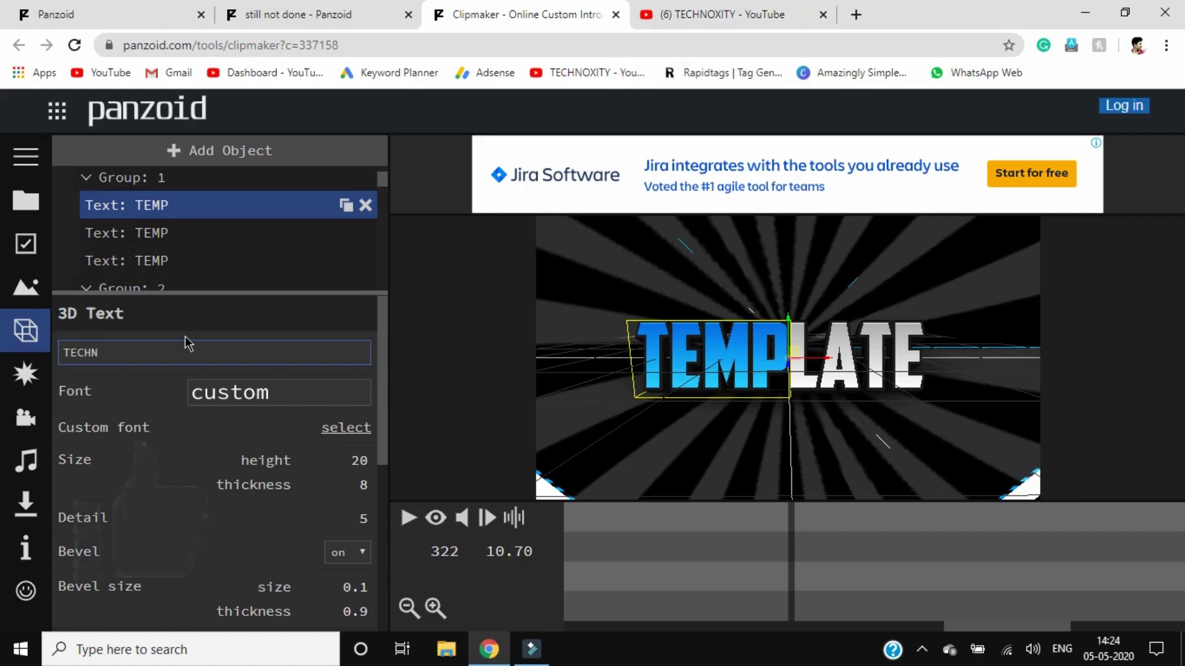
pyautogui.doubleClick(172, 353)
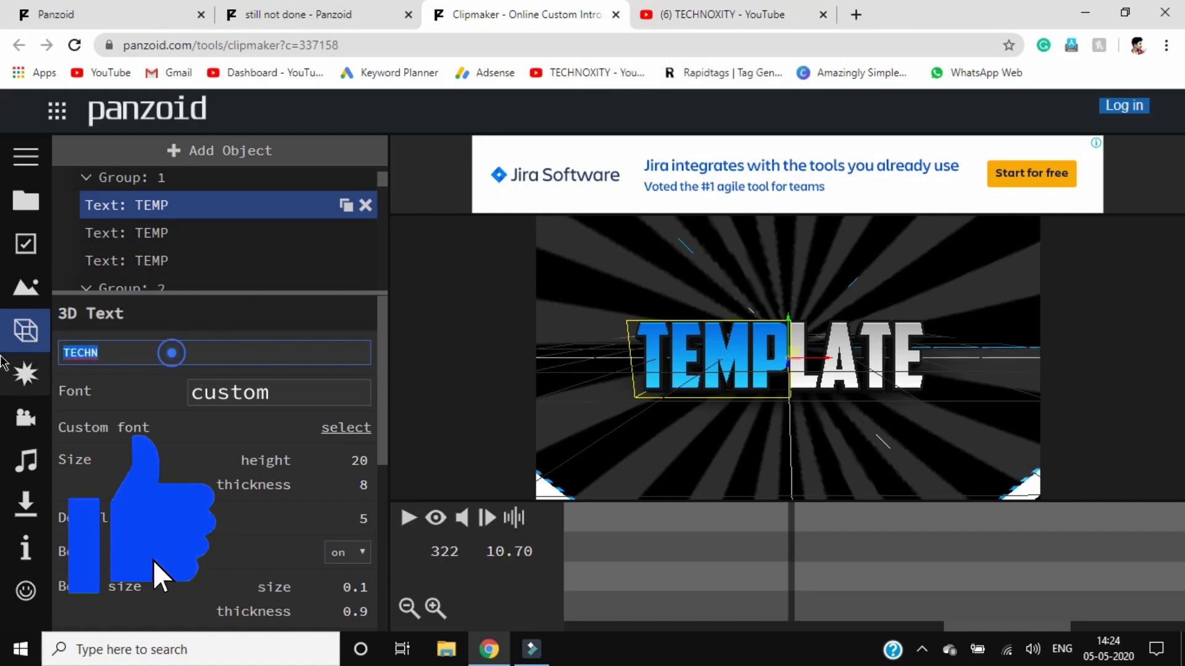
pyautogui.click(287, 362)
# Step: Change the second and third TEMP text layers to TECHN
pyautogui.scroll(-5, 267, 347)
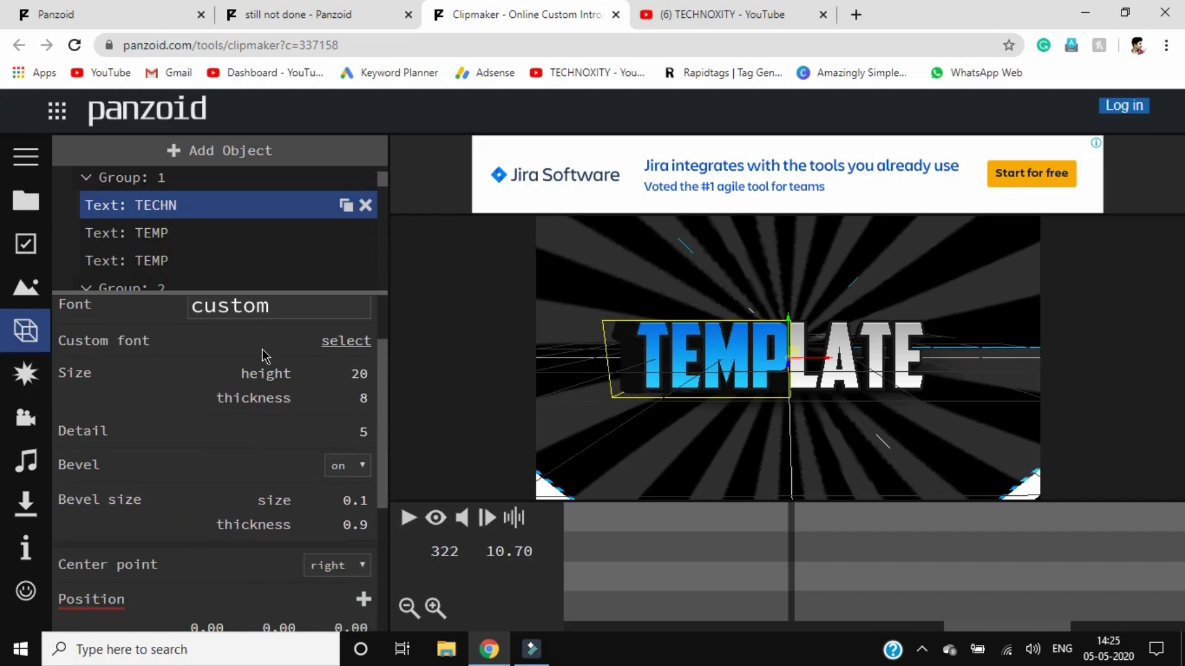
pyautogui.scroll(5, 265, 360)
pyautogui.click(176, 234)
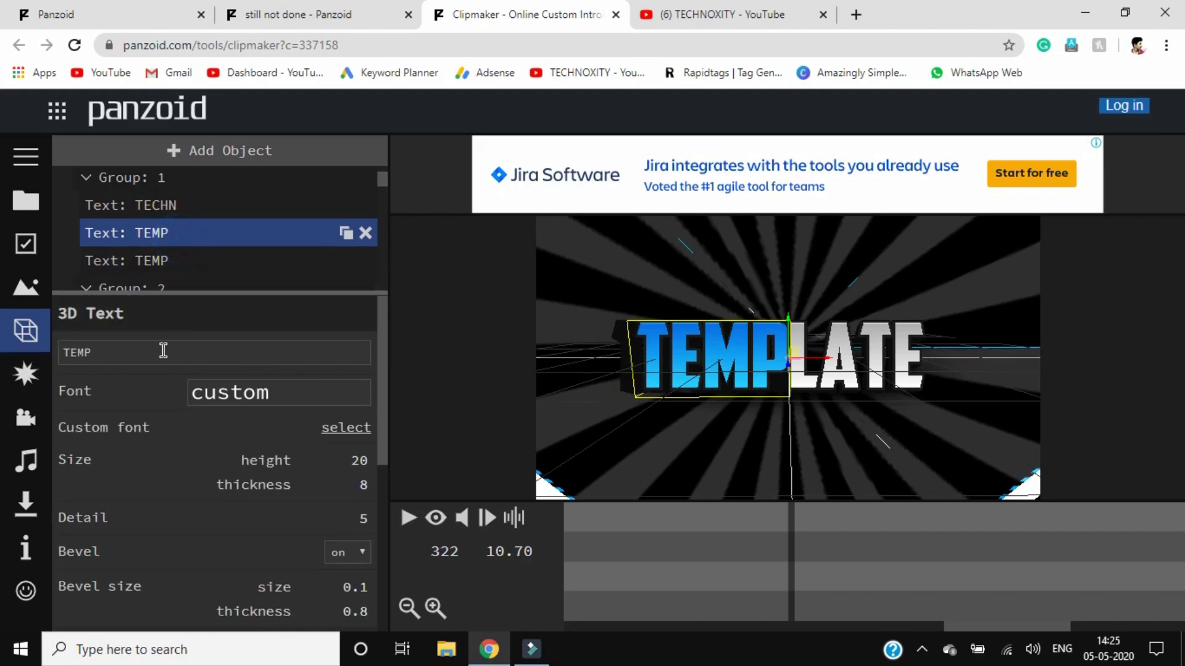
pyautogui.doubleClick(154, 356)
pyautogui.write('TECHN')
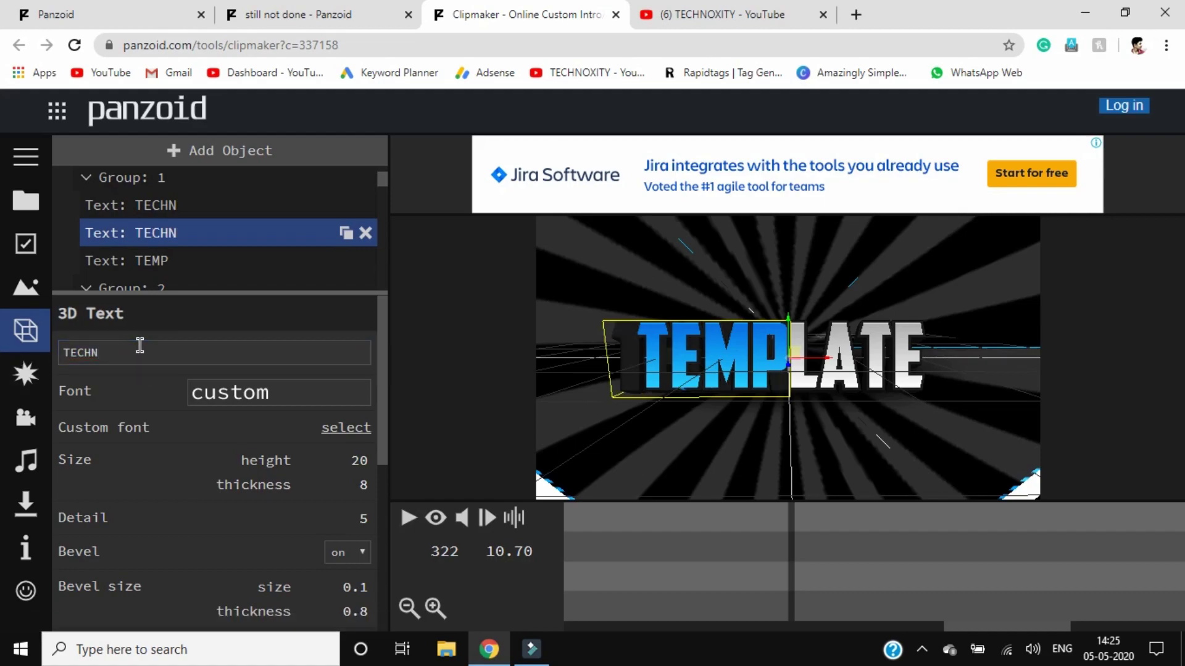
pyautogui.click(157, 260)
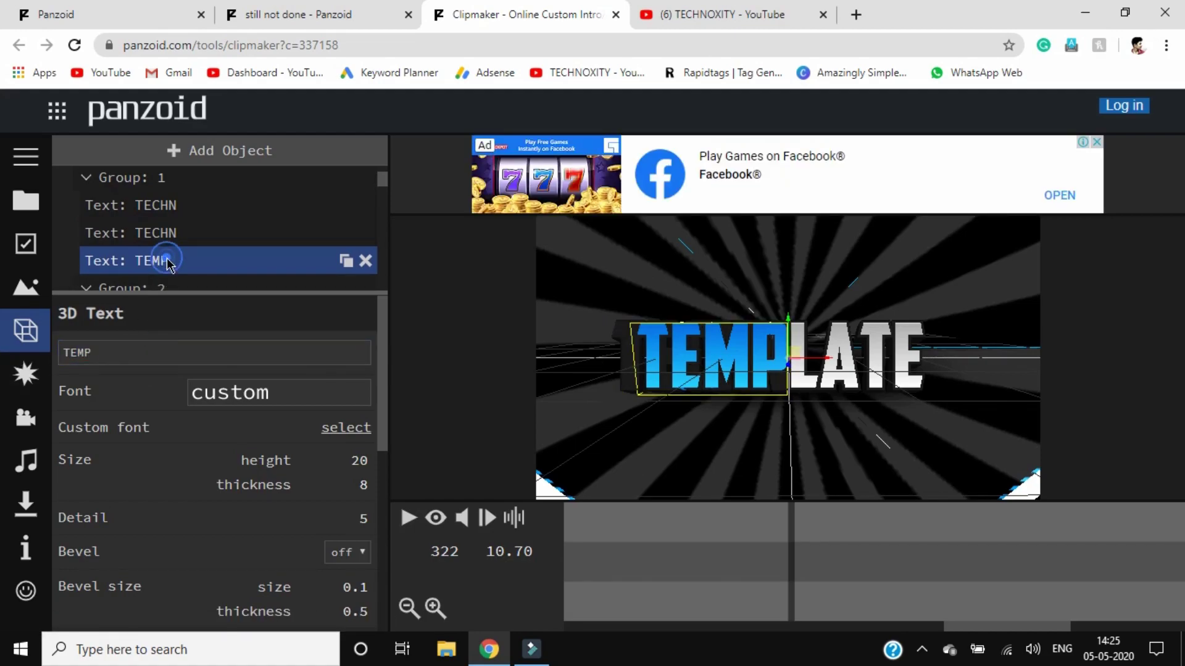
pyautogui.doubleClick(138, 353)
pyautogui.write('TECHN')
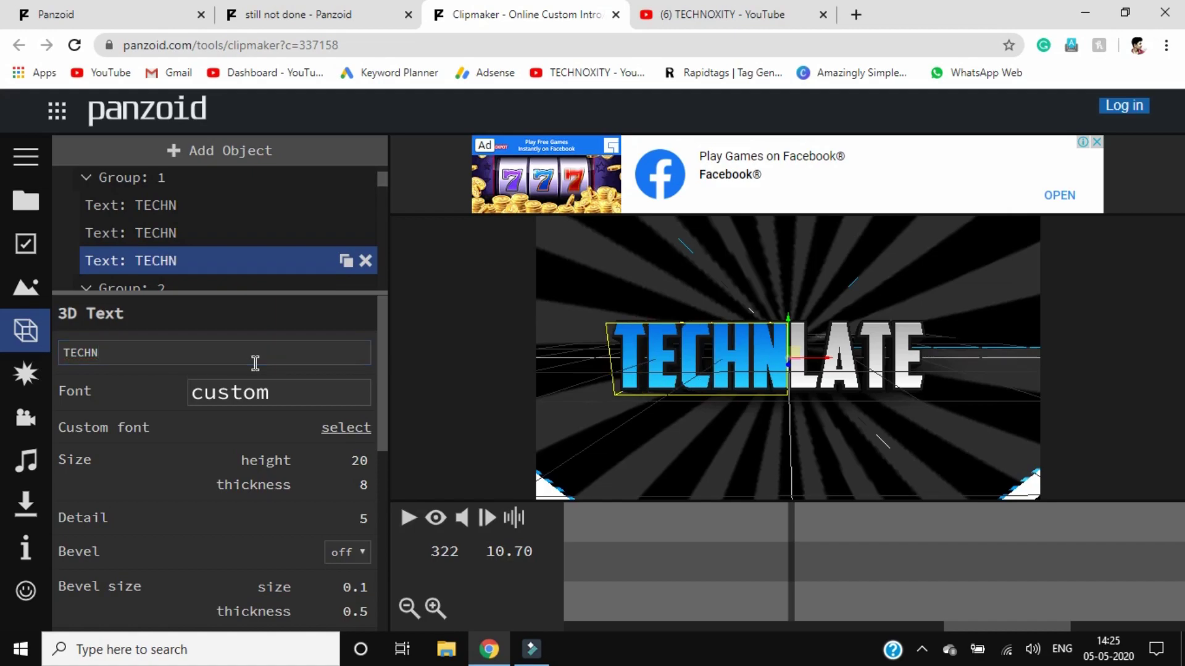
# Step: Replace LATE with OXITY in the remaining text layers so the title reads TECHNOXITY
pyautogui.scroll(-1, 254, 278)
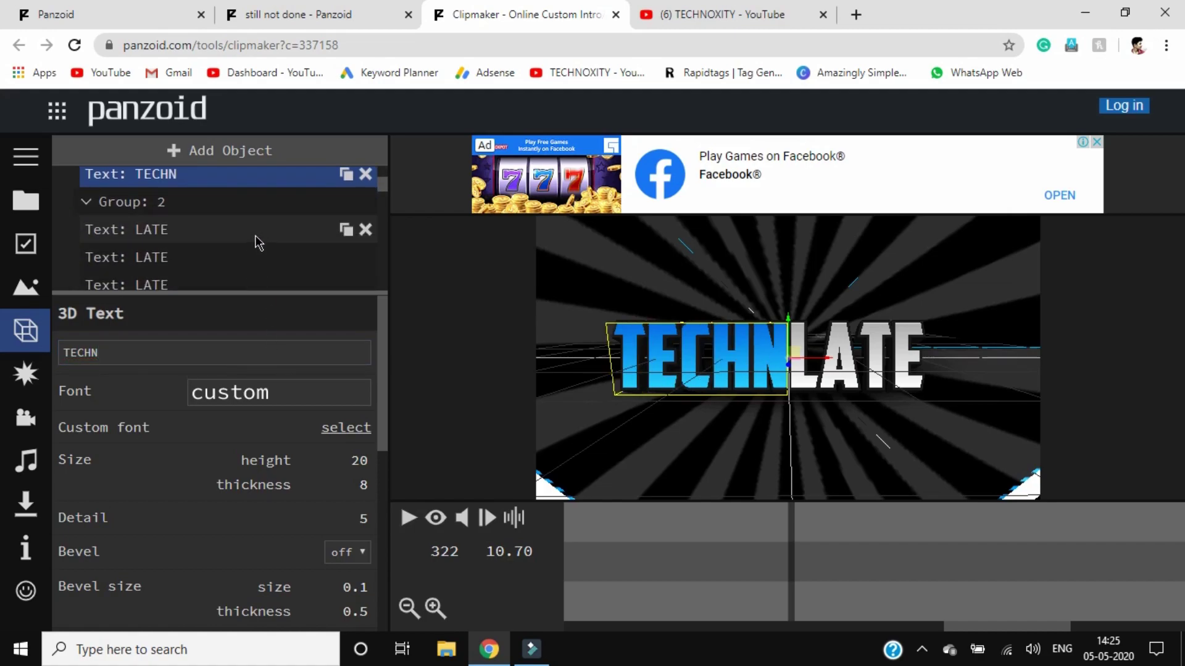
pyautogui.click(255, 235)
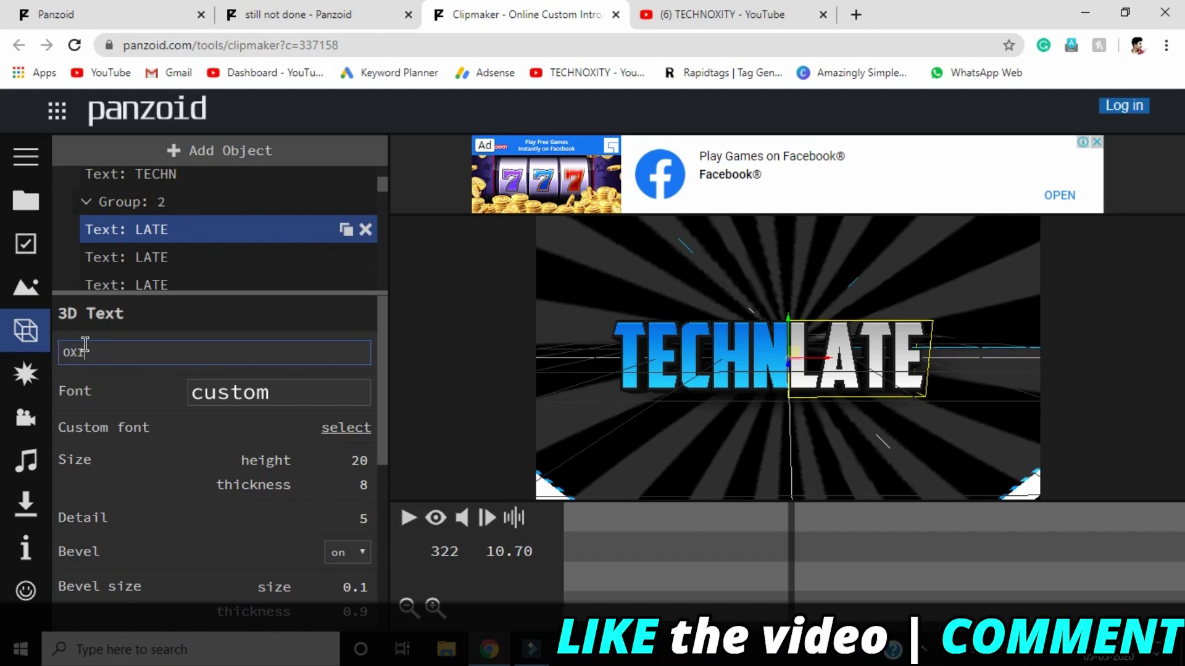
pyautogui.press('Return')
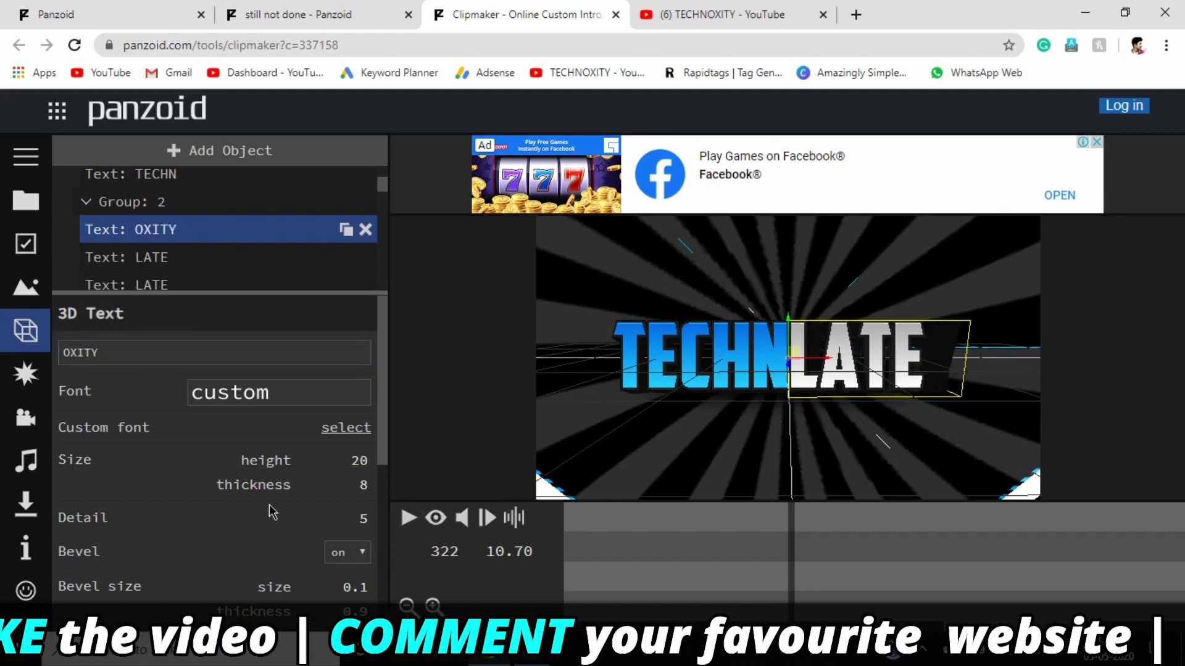
pyautogui.click(210, 267)
pyautogui.doubleClick(165, 346)
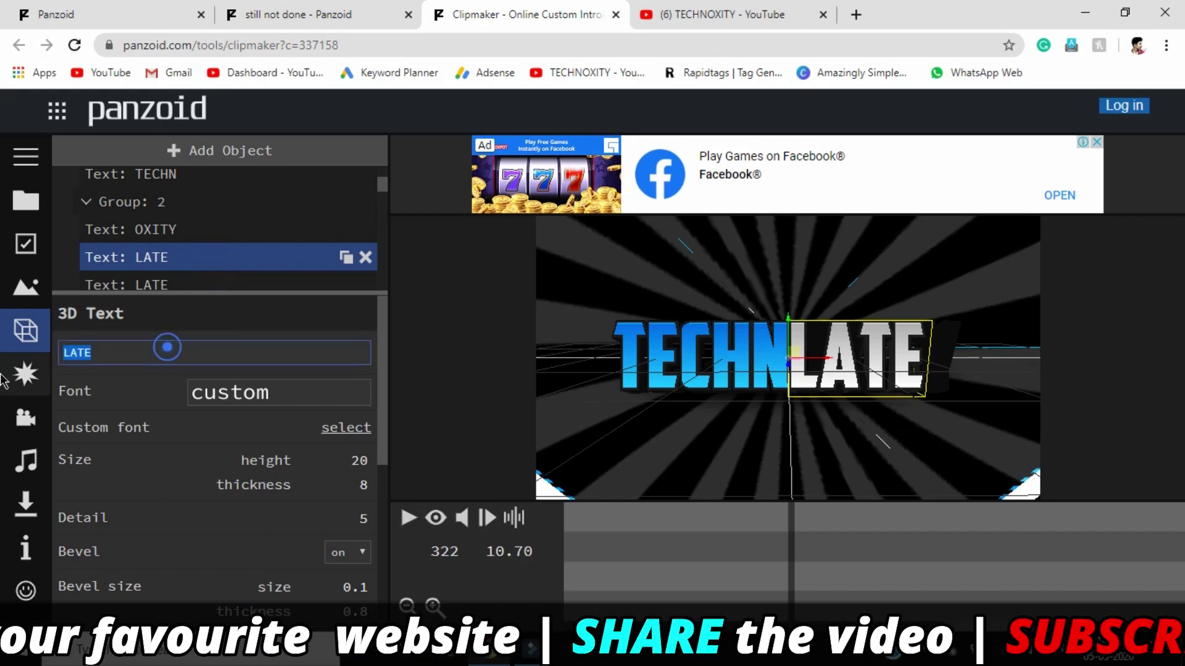
pyautogui.write('OXITY')
pyautogui.press('Return')
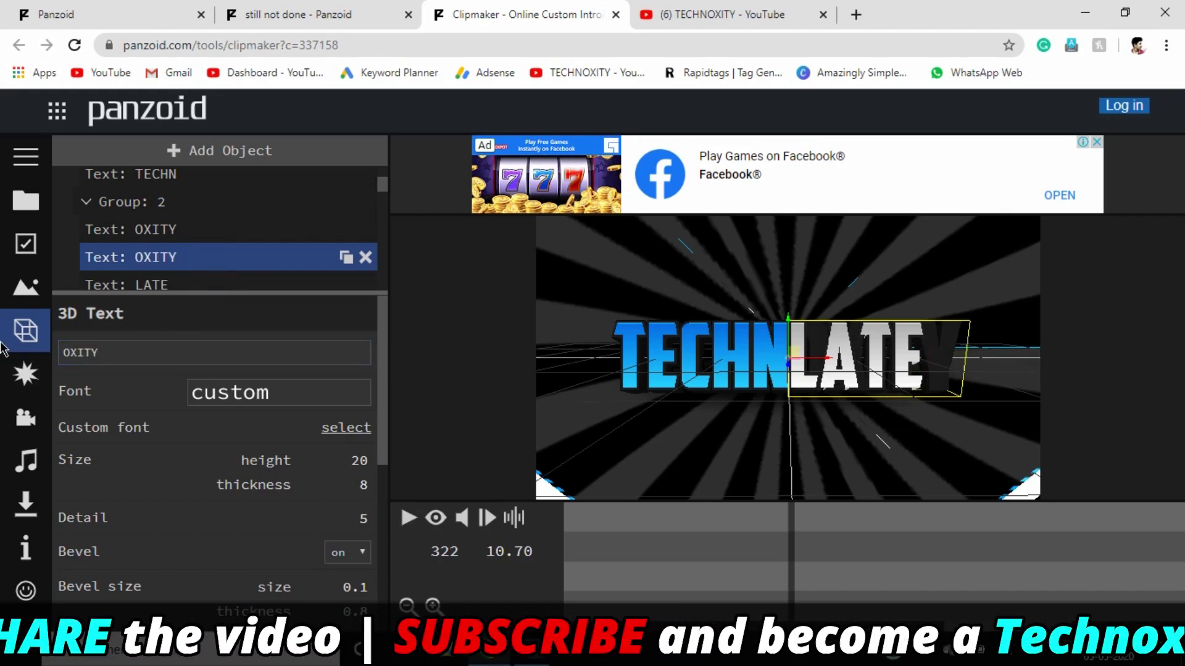
pyautogui.click(158, 282)
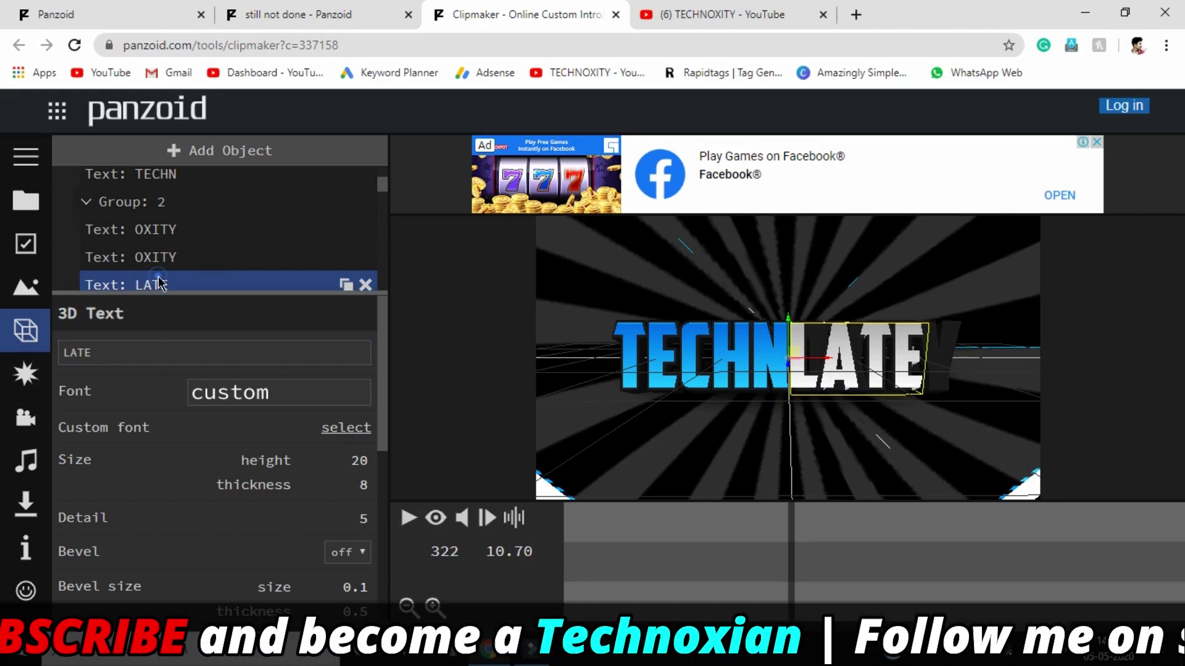
pyautogui.doubleClick(139, 357)
pyautogui.write('OXITY')
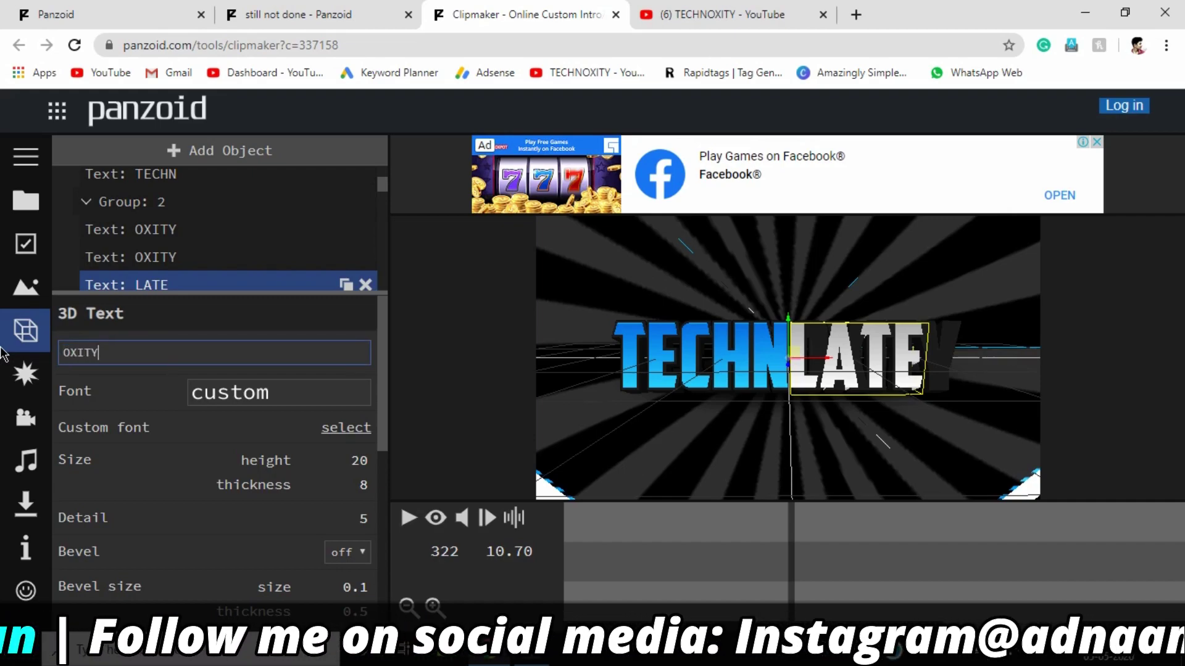
pyautogui.press('Return')
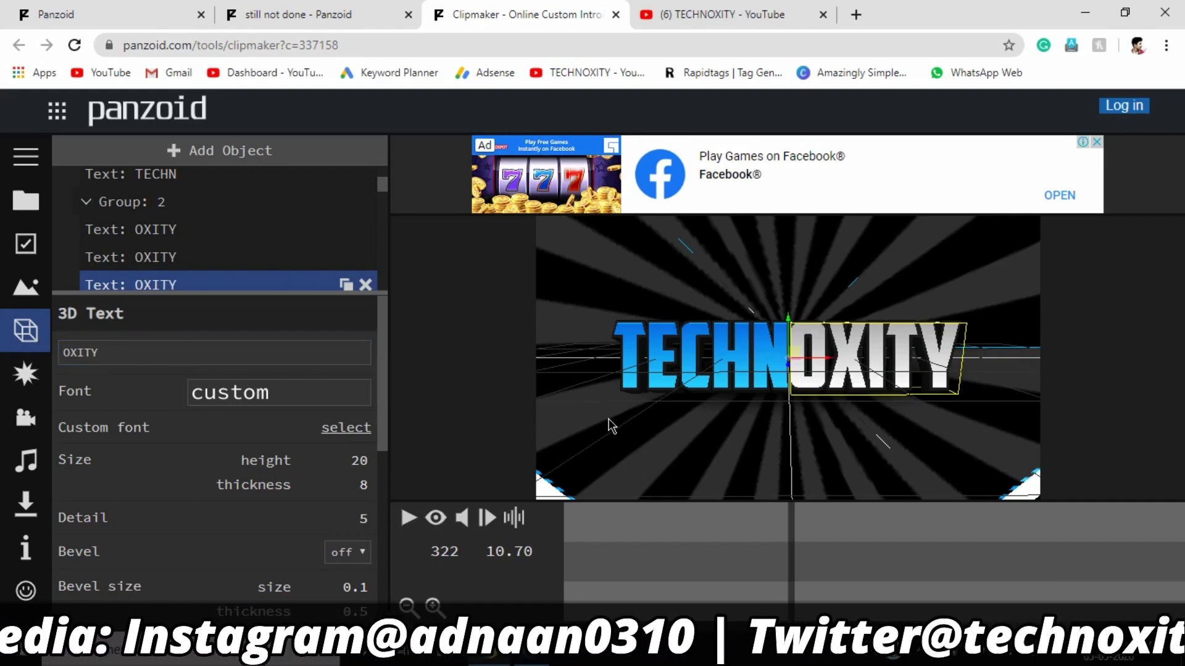
# Step: Preview the TECHNOXITY intro to 11.20 s, then deselect the OXITY text layer
pyautogui.click(411, 518)
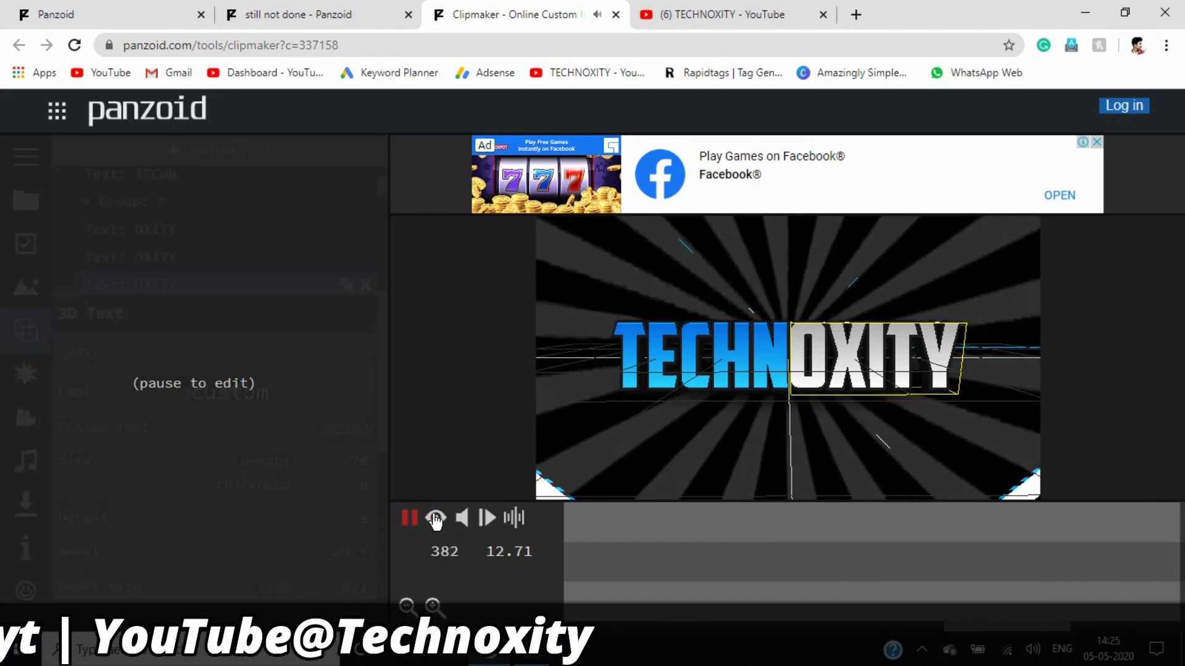
pyautogui.click(413, 522)
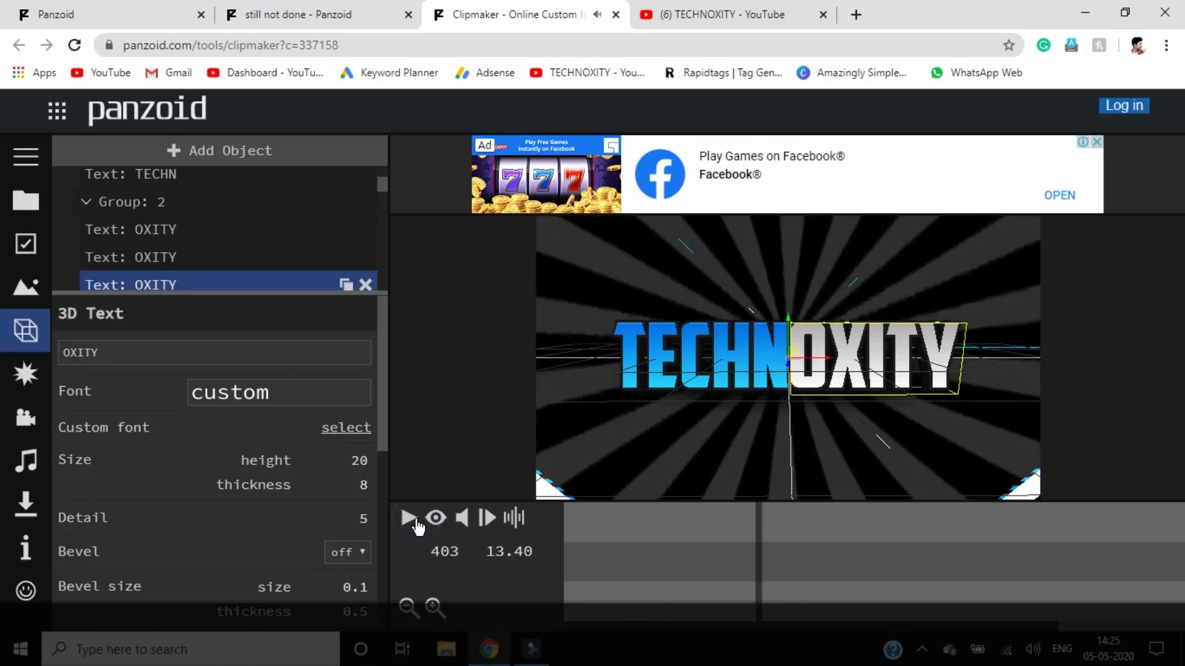
pyautogui.click(411, 520)
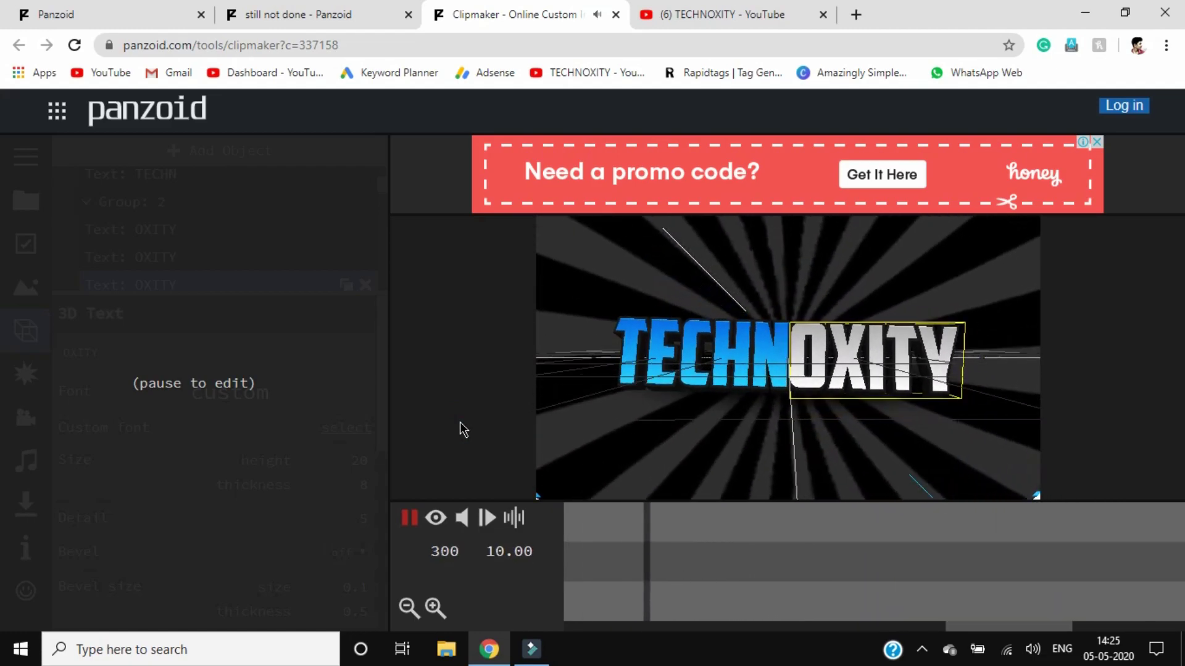
pyautogui.click(409, 518)
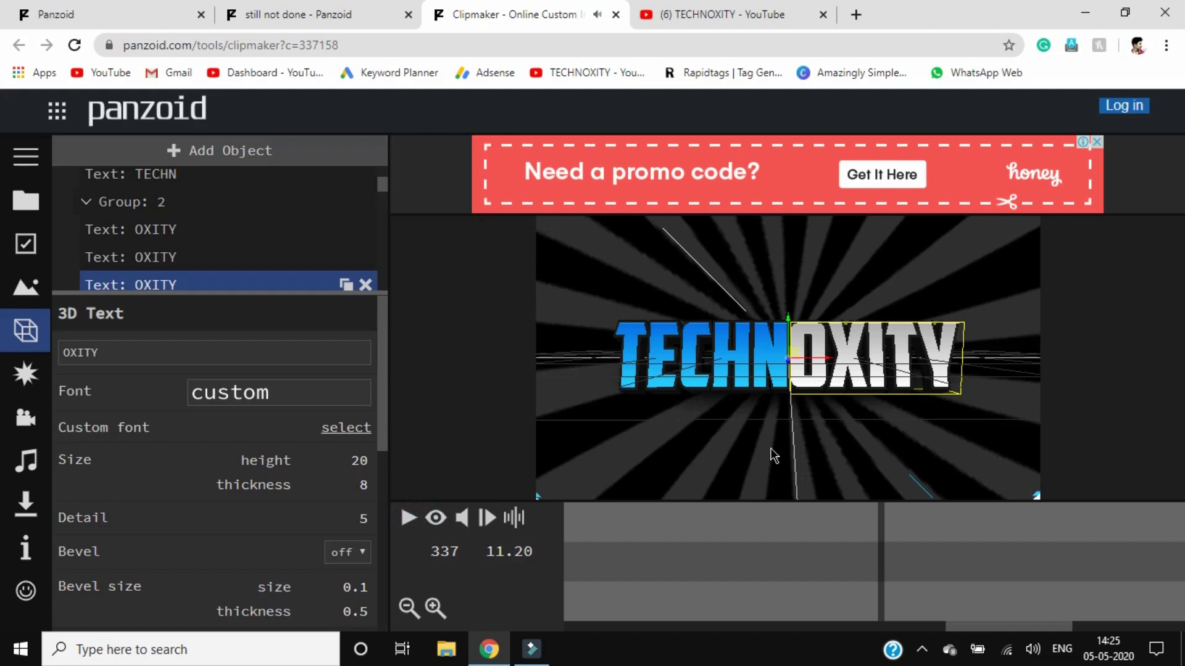
pyautogui.click(209, 284)
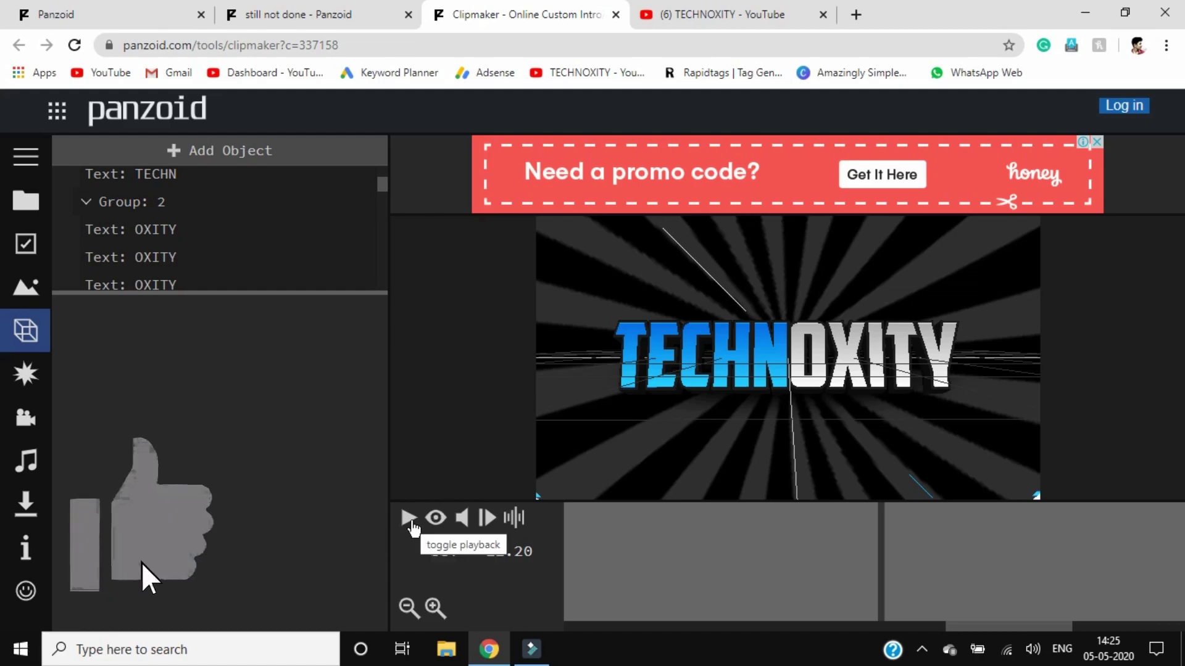
# Step: Bring up the video download settings, keeping balanced mode and .mkv (vp8/opus) format
pyautogui.click(36, 510)
pyautogui.click(307, 197)
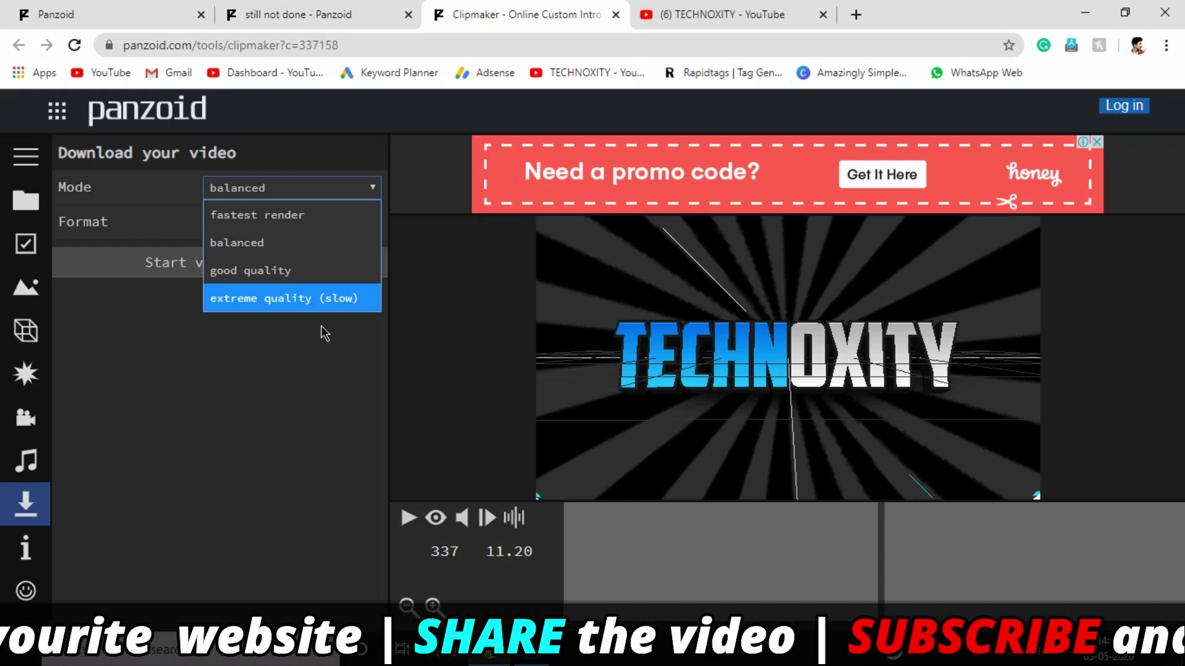
pyautogui.click(312, 349)
pyautogui.click(327, 226)
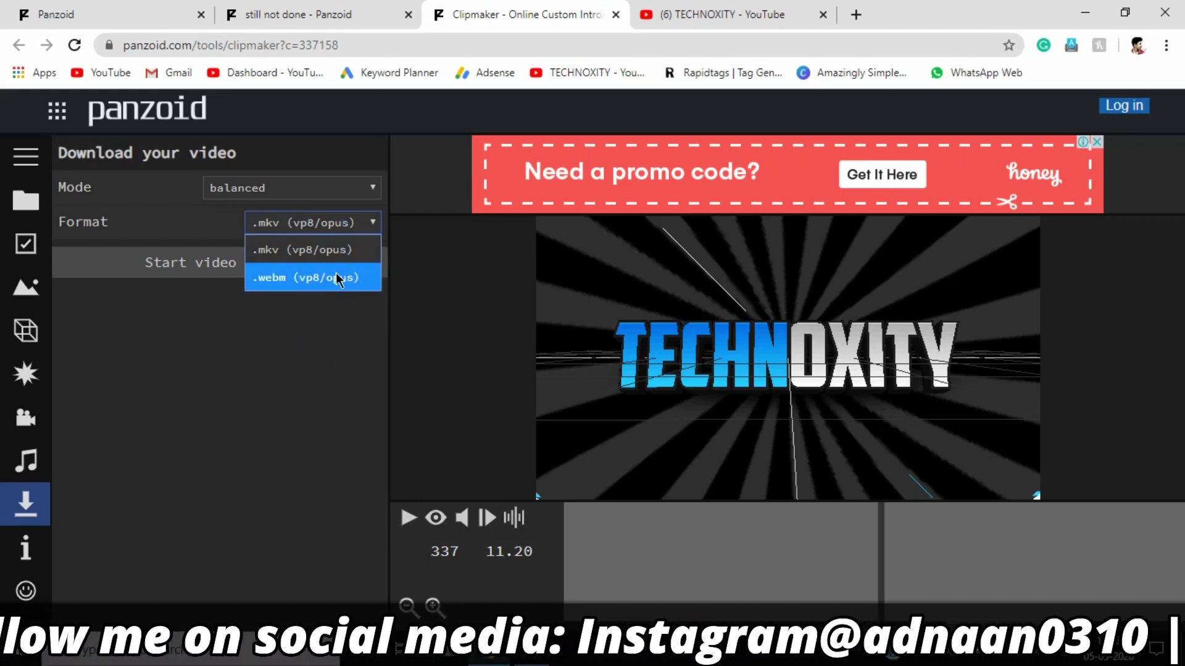
pyautogui.click(299, 314)
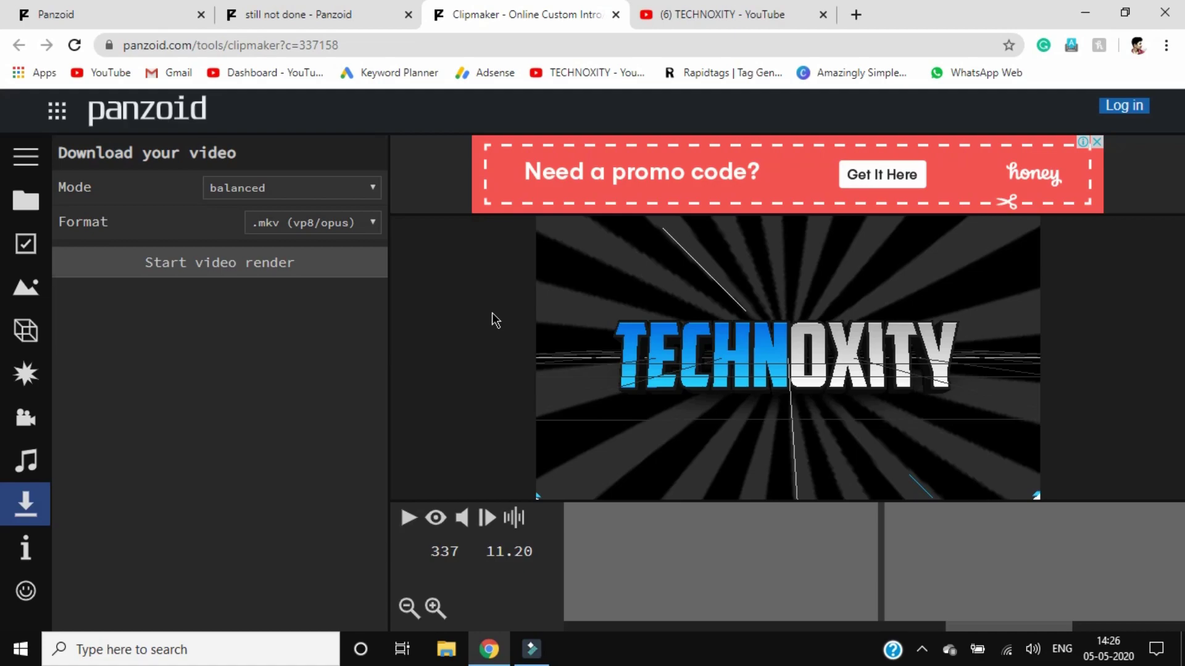
# Step: Close the Clipmaker tab, confirming Leave, and close the 'still not done' tab
pyautogui.click(616, 14)
pyautogui.click(669, 137)
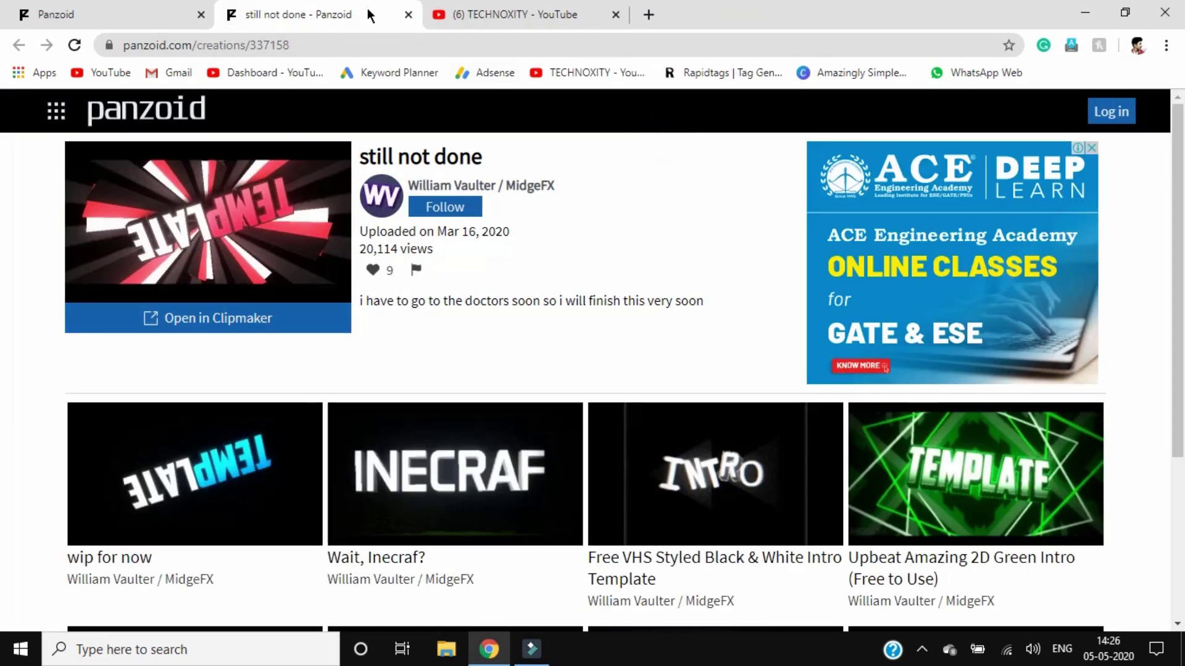
pyautogui.click(84, 13)
pyautogui.click(307, 14)
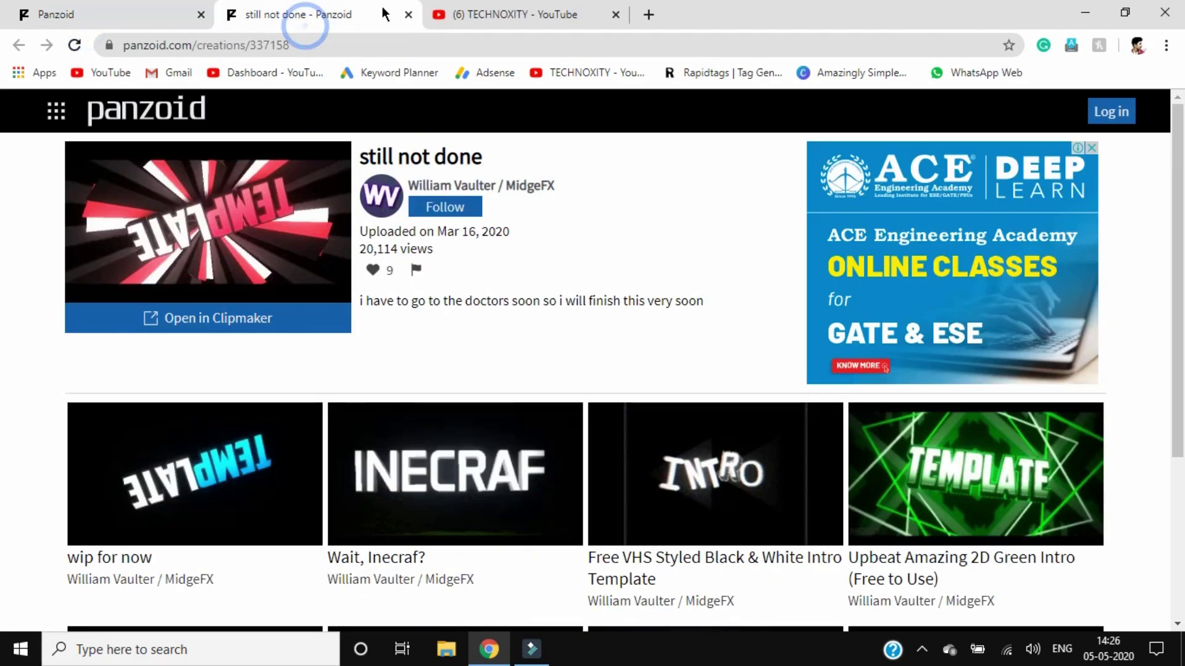
pyautogui.click(407, 16)
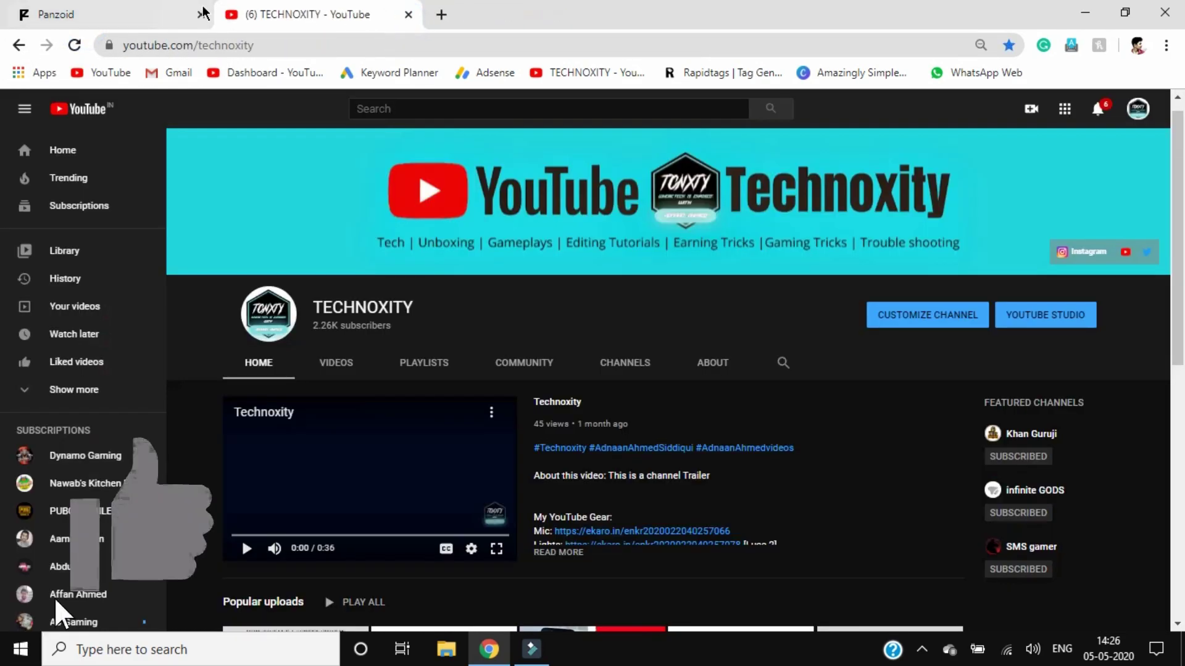
# Step: Load velosofy.com in a new browser tab
pyautogui.click(439, 15)
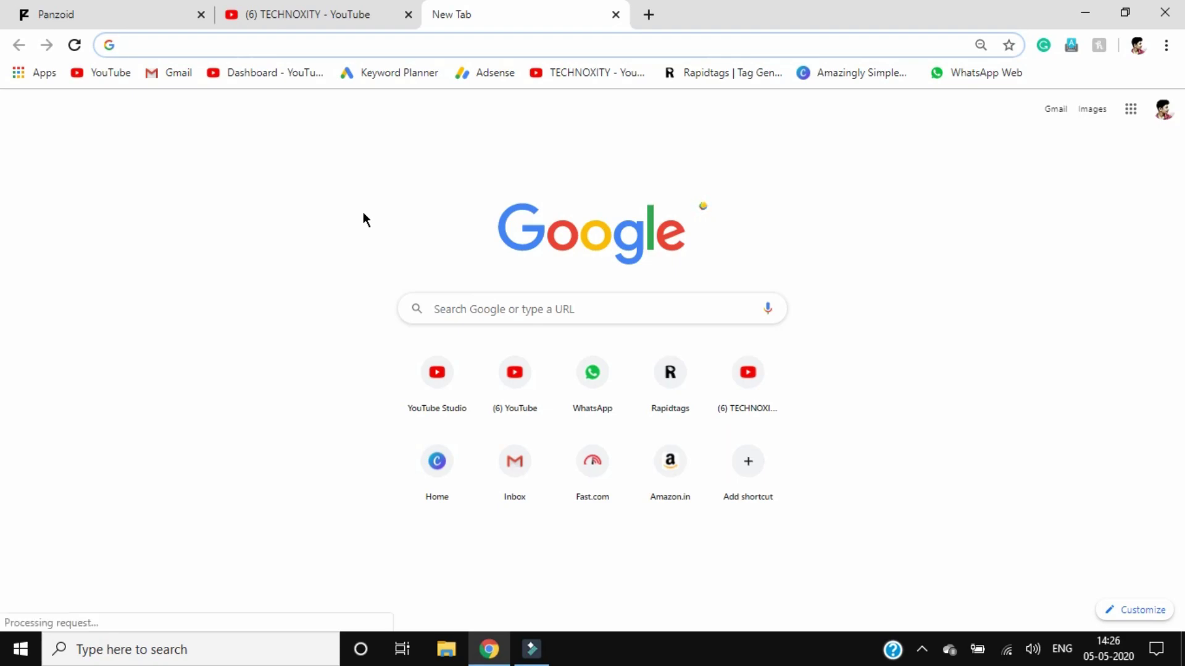
pyautogui.write('velo')
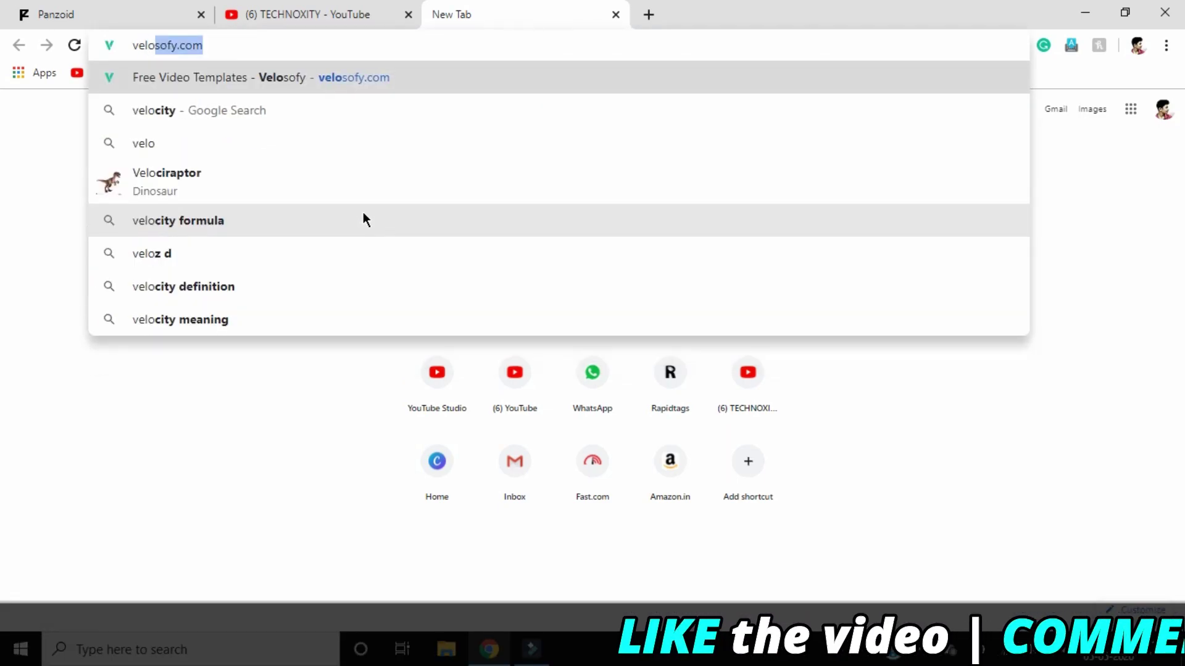
pyautogui.write('sofy.com')
pyautogui.press('Return')
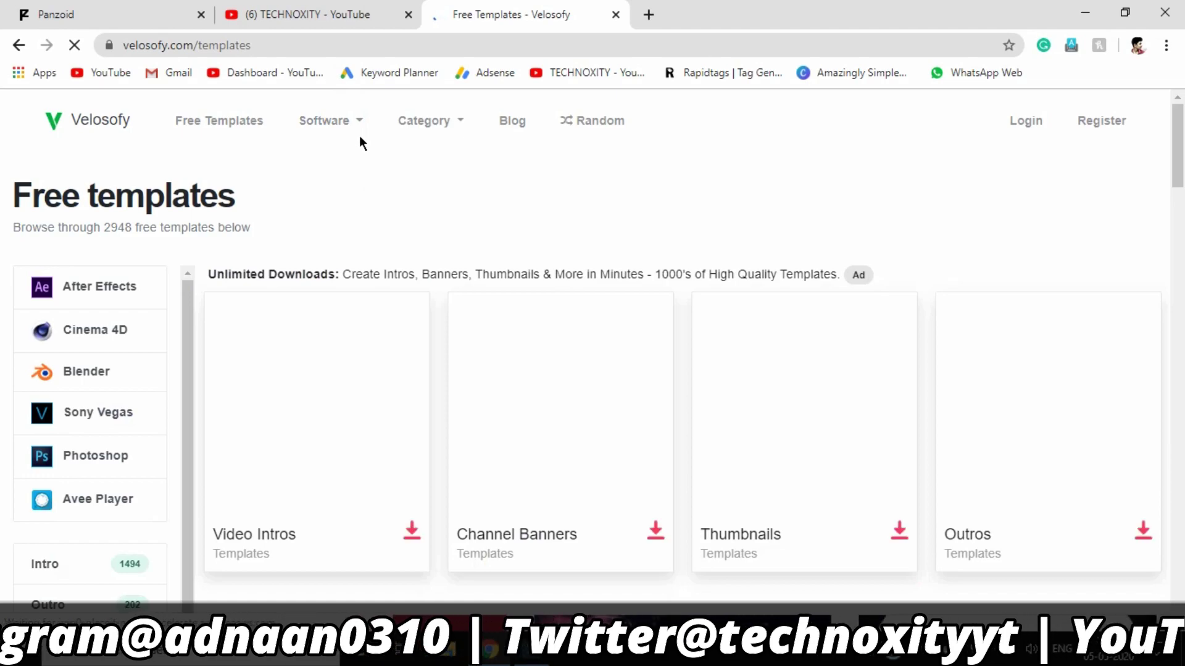
pyautogui.moveTo(317, 120)
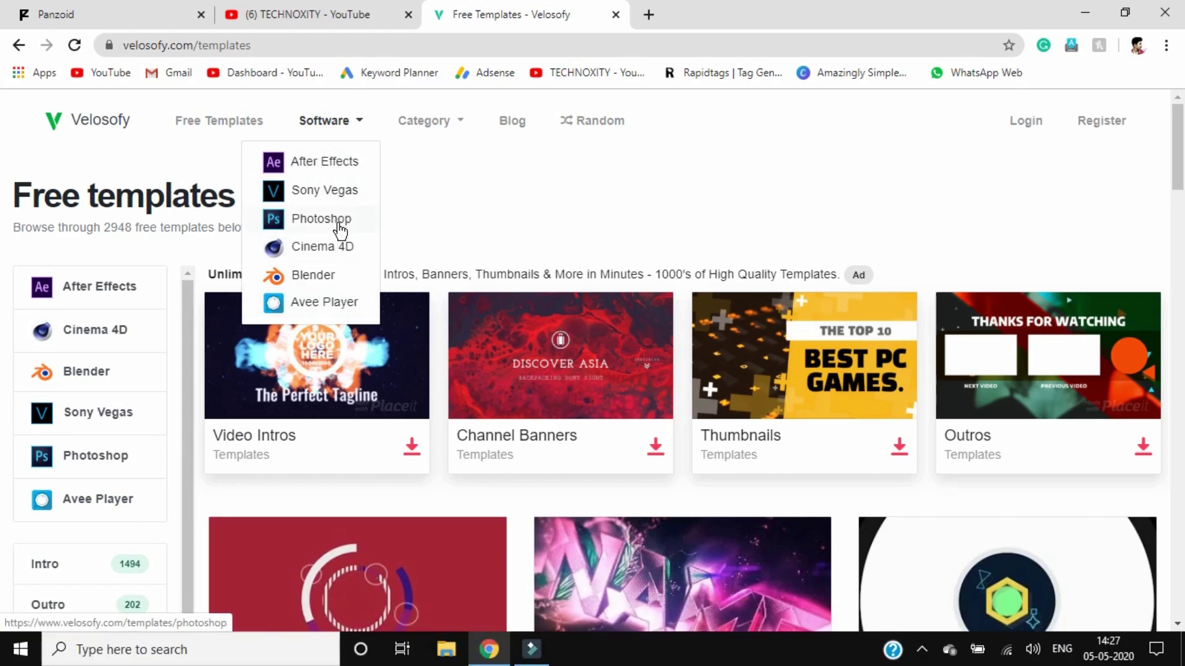
pyautogui.click(433, 180)
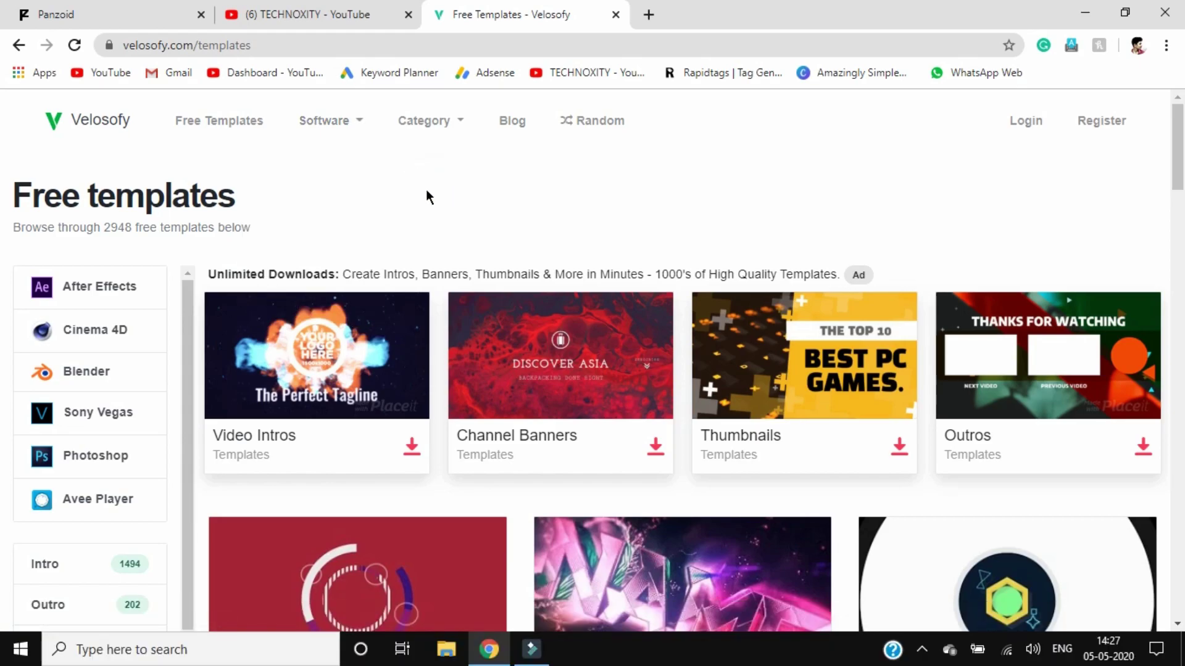
pyautogui.scroll(-7, 425, 192)
pyautogui.scroll(-3, 442, 304)
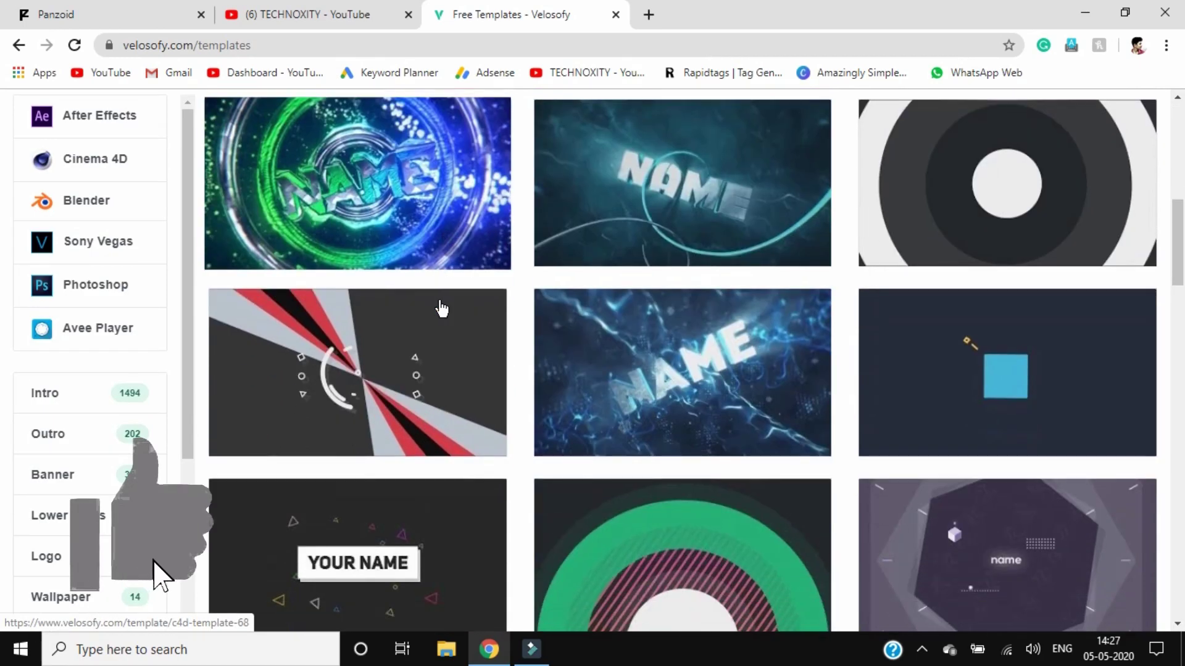
pyautogui.scroll(10, 441, 309)
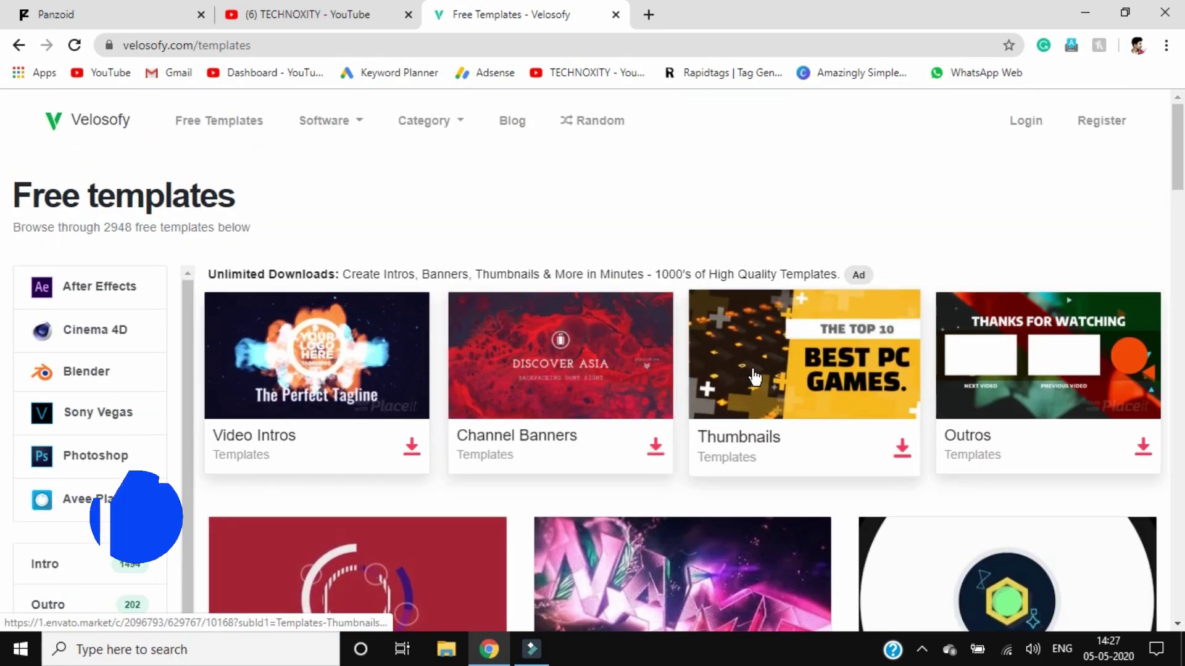
pyautogui.scroll(-1, 722, 379)
pyautogui.scroll(-1, 704, 522)
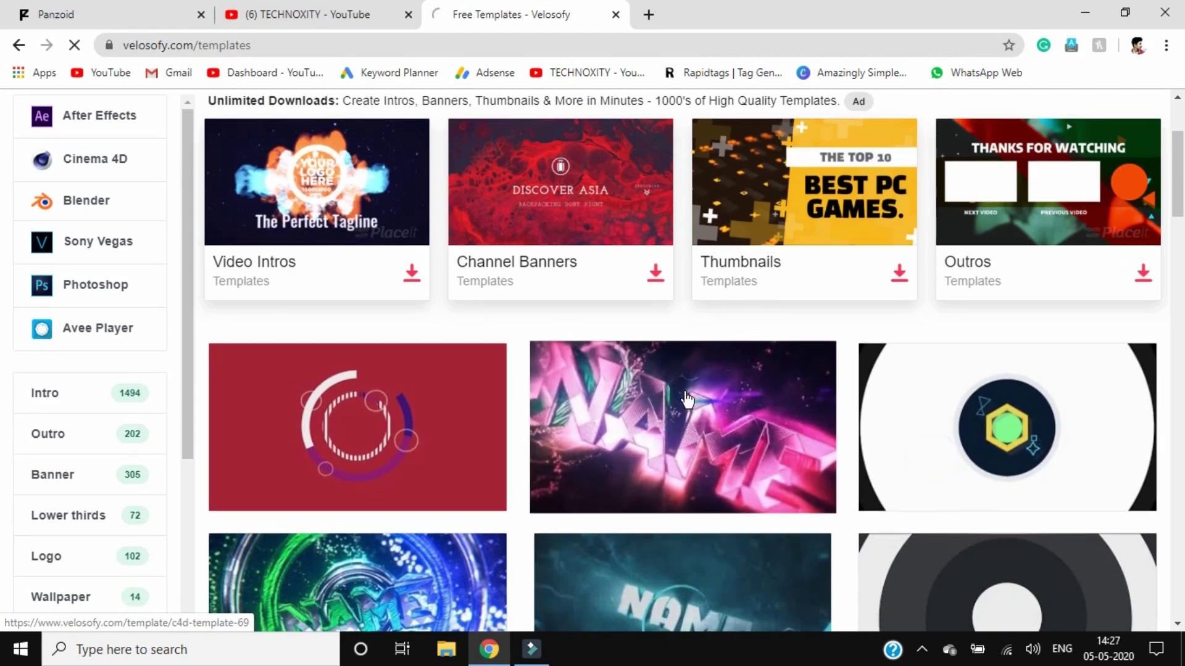
# Step: Open the FREE 2D Intro #129 template and play its preview, then return to the TECHNOXITY YouTube tab
pyautogui.click(935, 463)
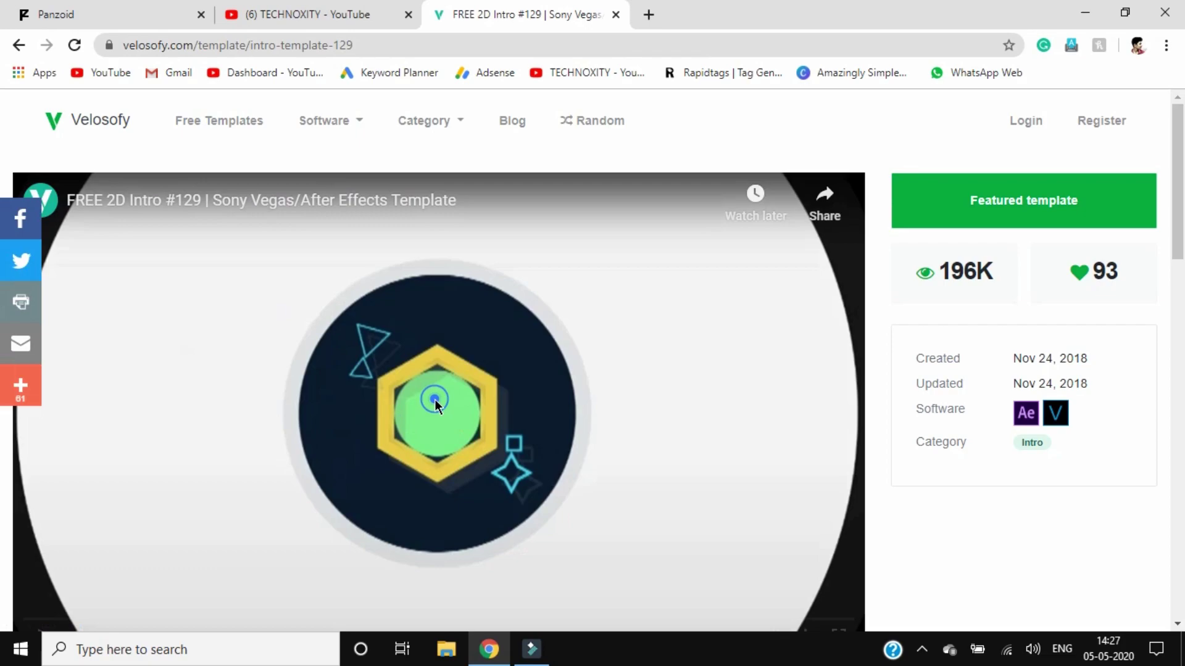
pyautogui.click(434, 399)
pyautogui.scroll(-1, 532, 393)
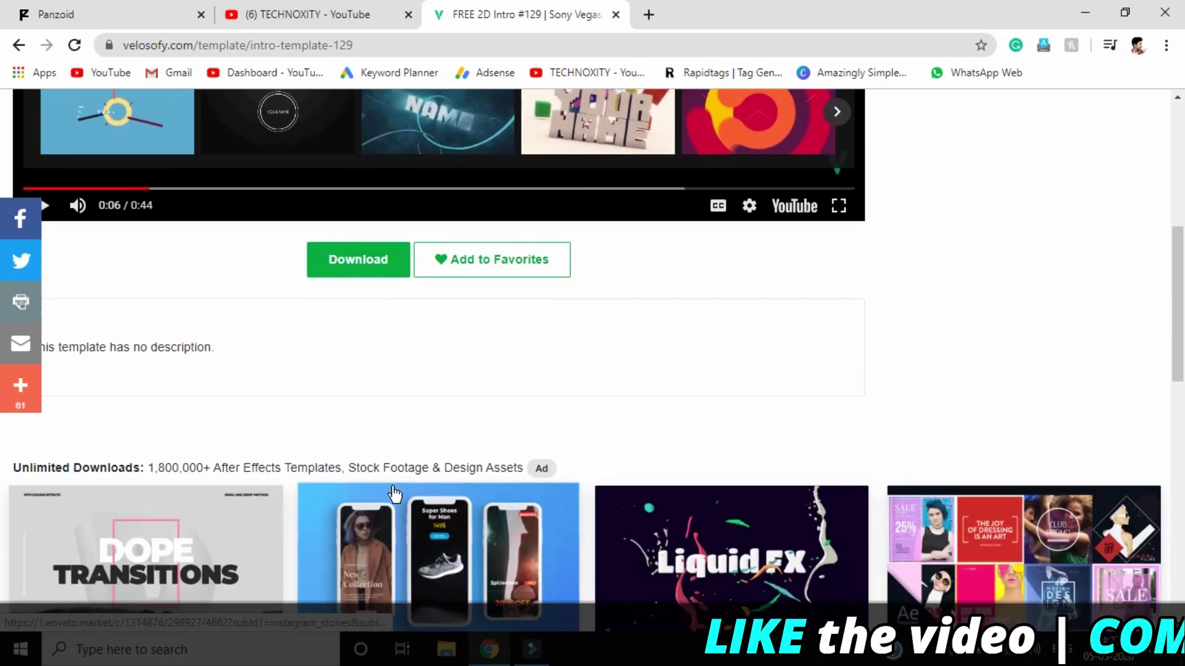
pyautogui.scroll(-1, 392, 495)
pyautogui.scroll(6, 395, 494)
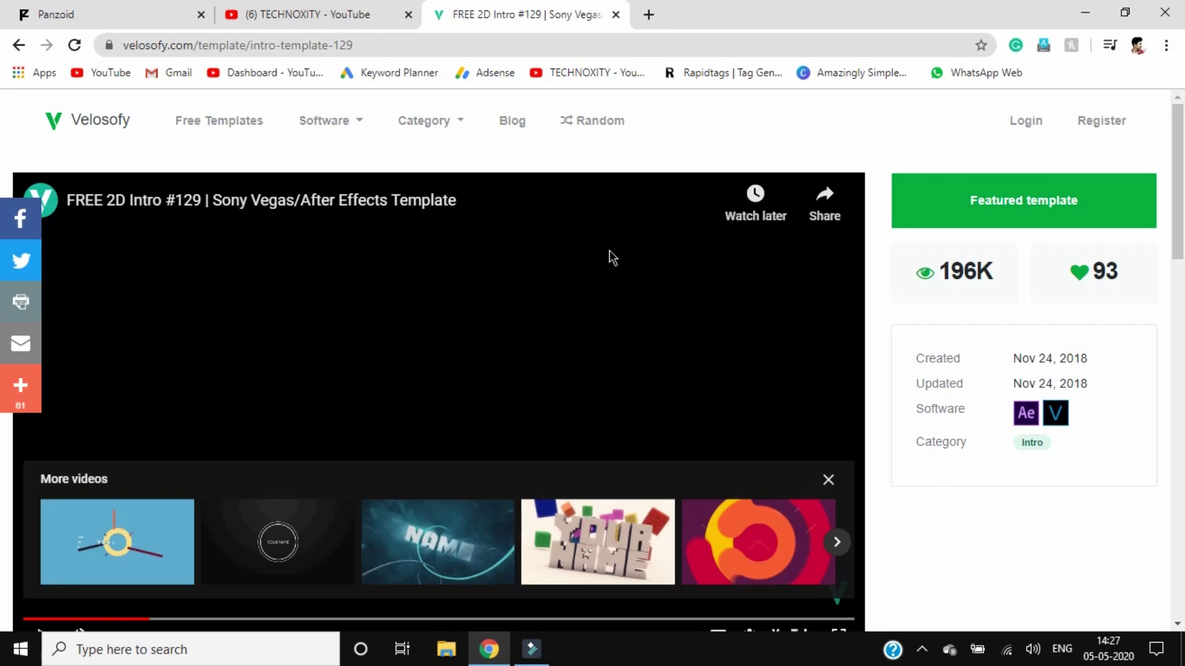
pyautogui.click(317, 11)
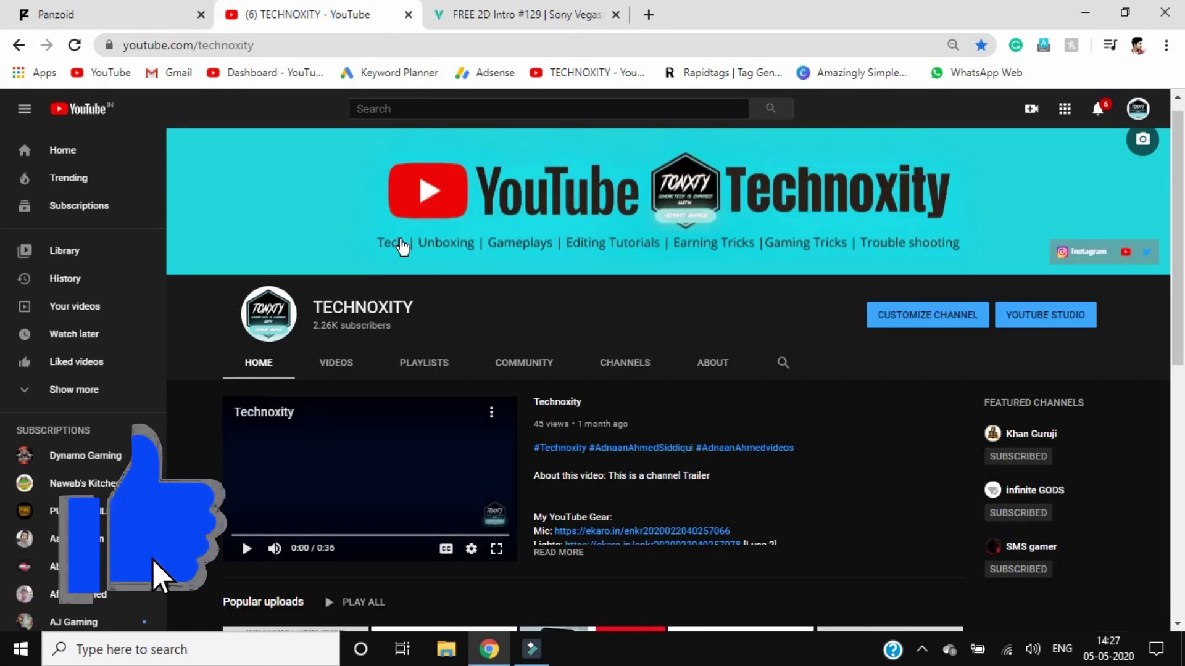